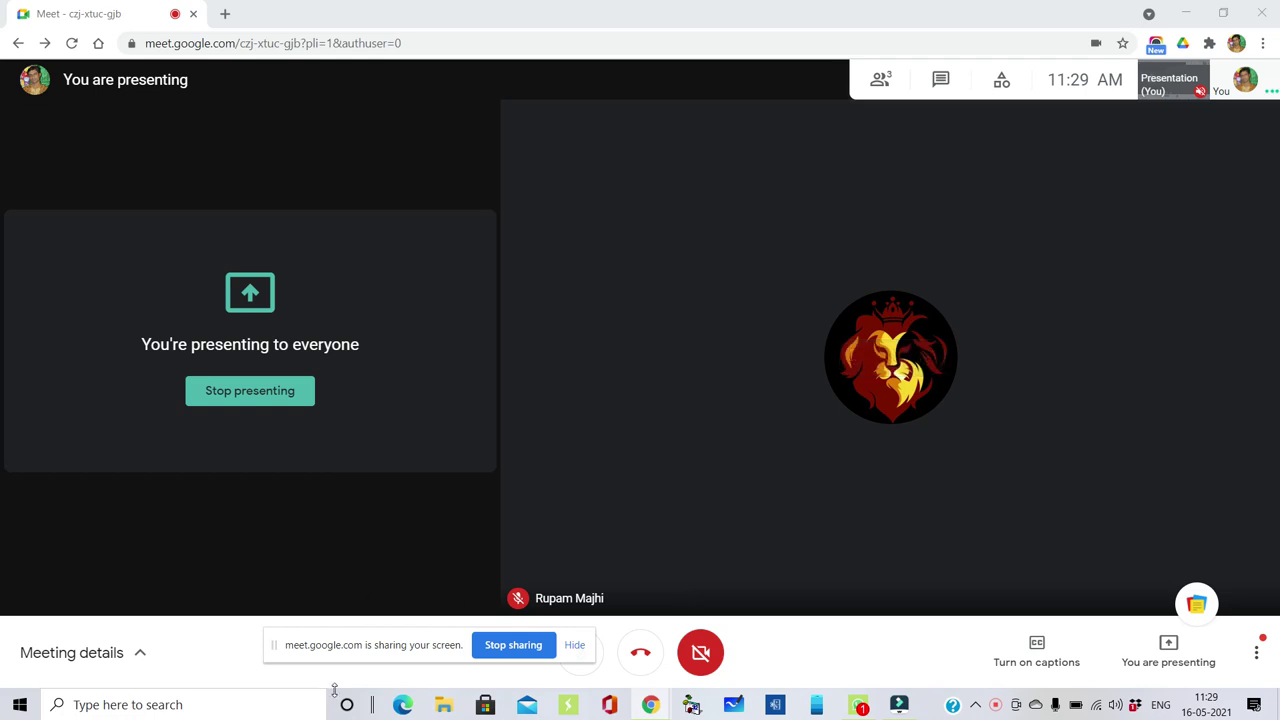
Lock the taskbar and unpin File Explorer from it
right_click(362, 712)
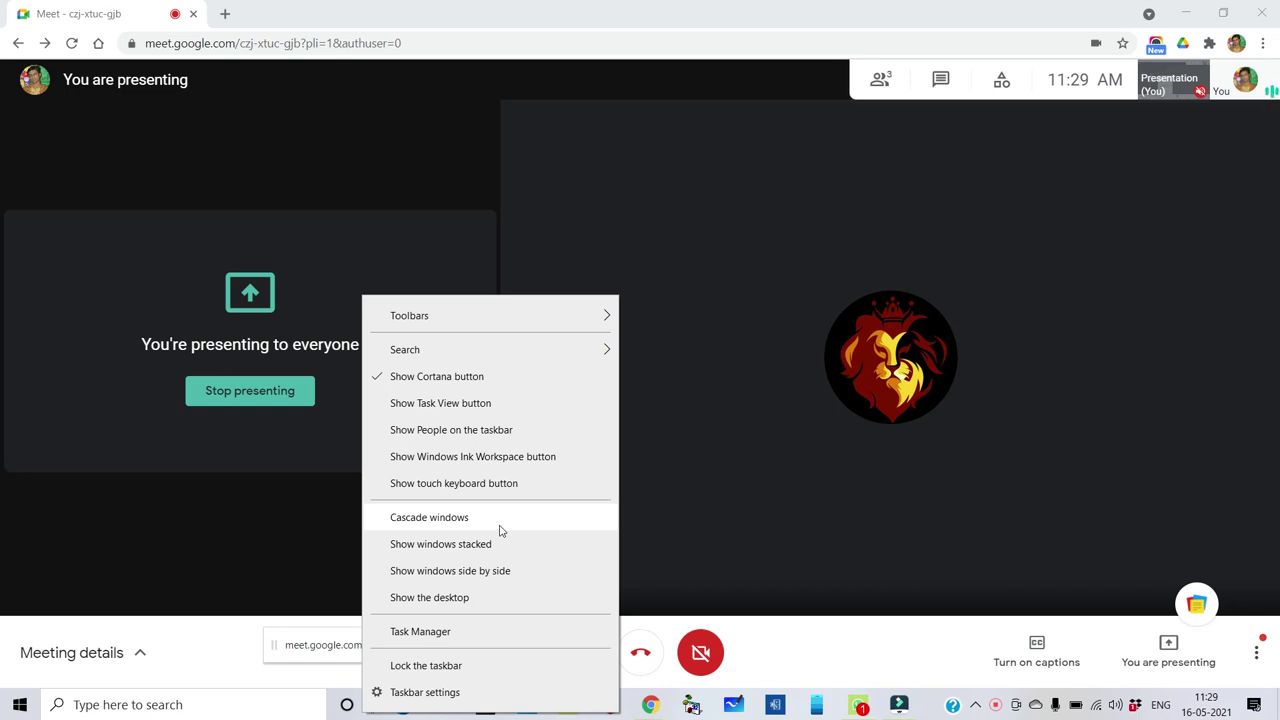
click(450, 666)
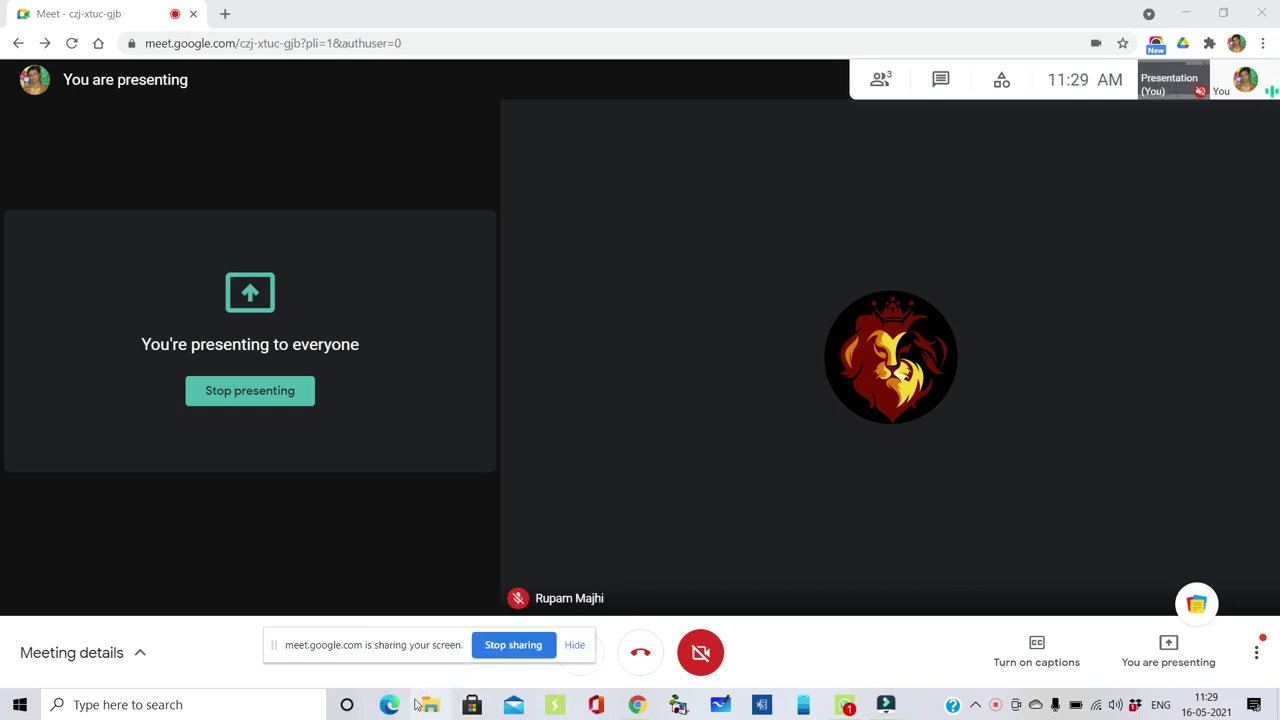
right_click(420, 706)
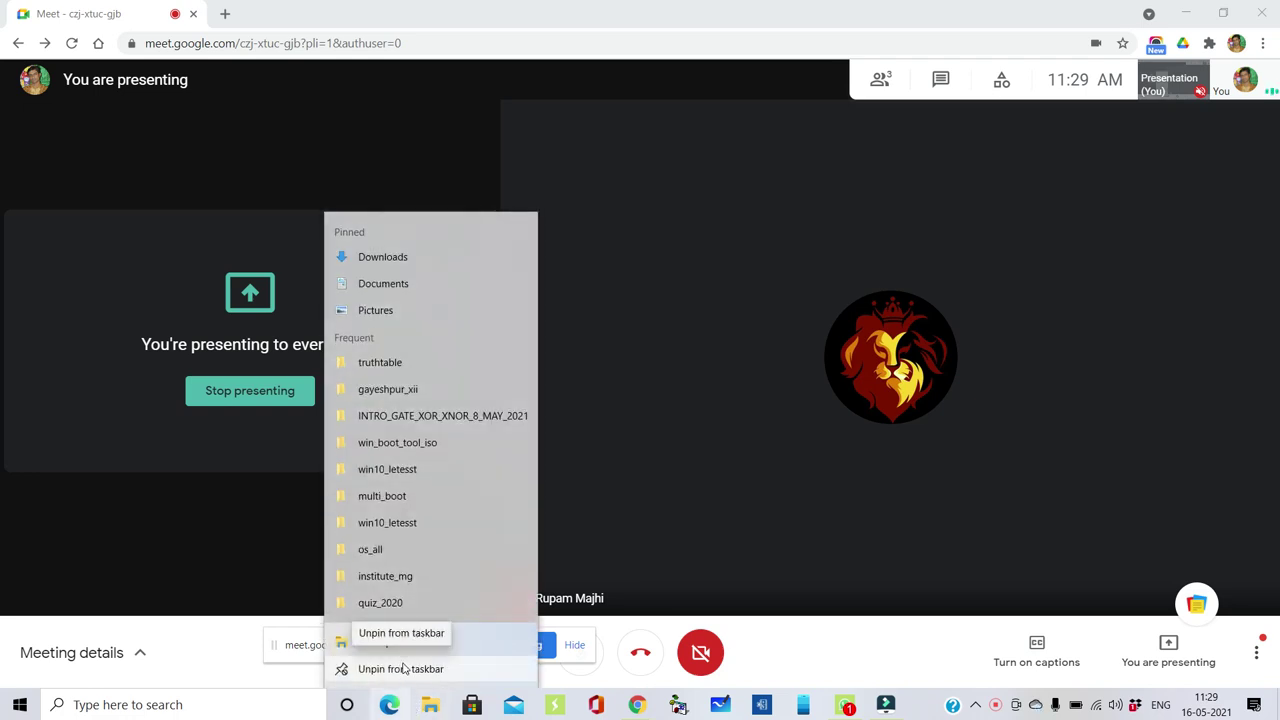
click(404, 668)
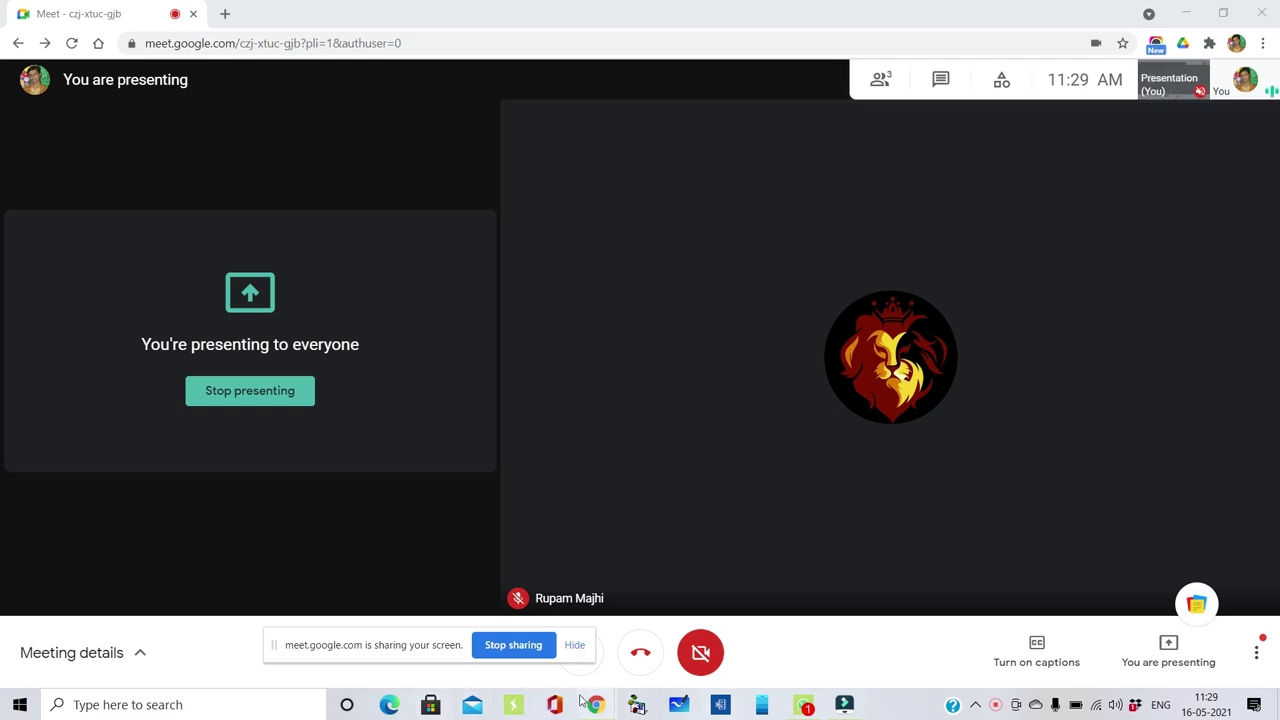
Minimize the Google Meet browser window and the WhatsApp window to reveal the desktop
mouse_move(581, 701)
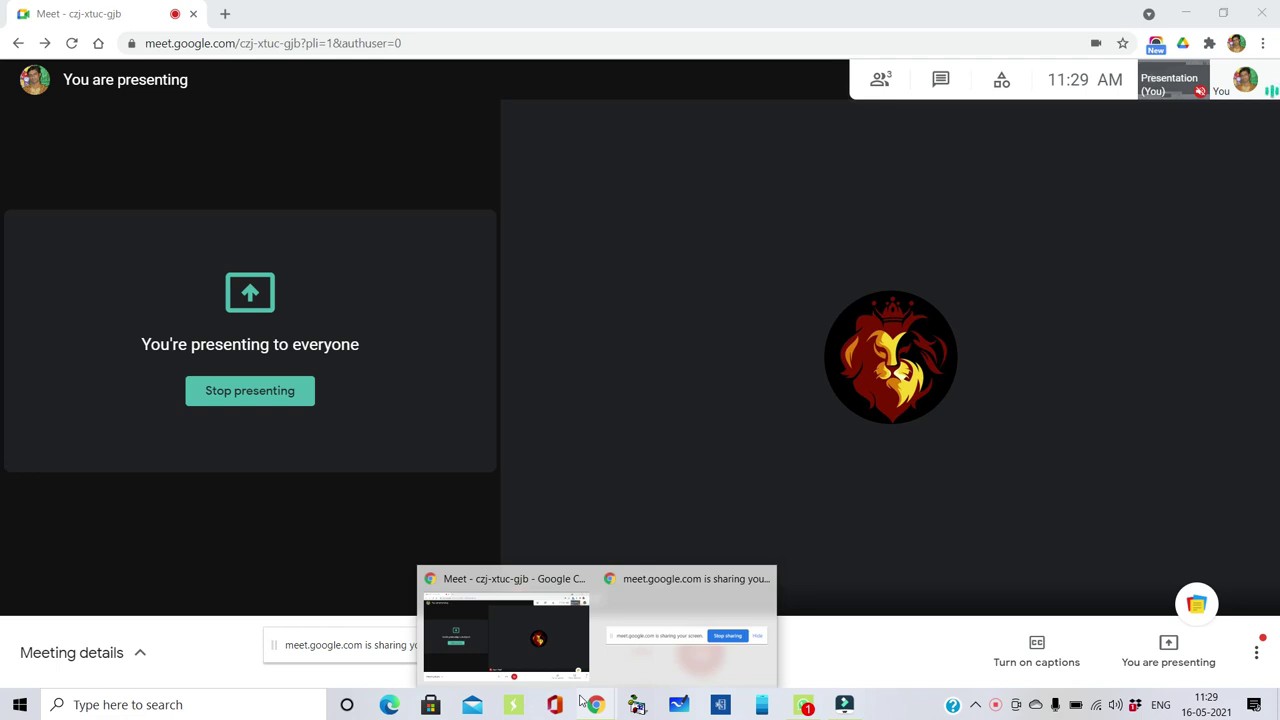
click(1195, 9)
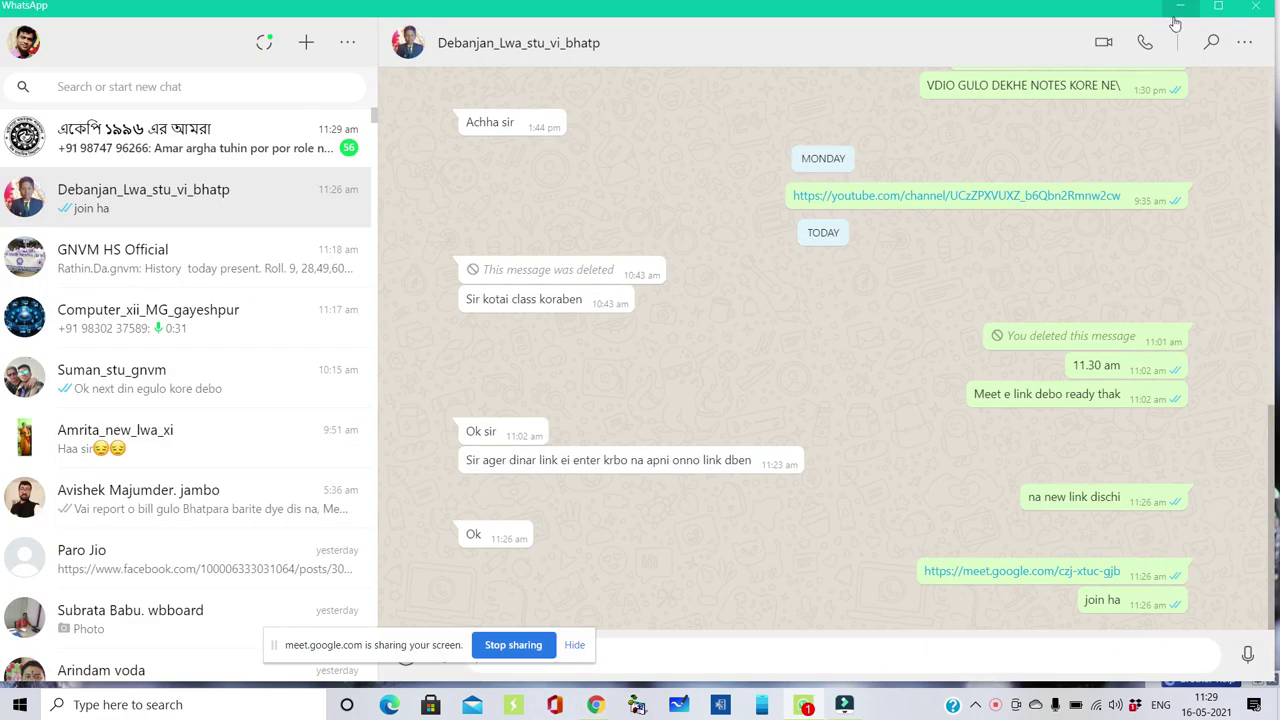
click(1190, 7)
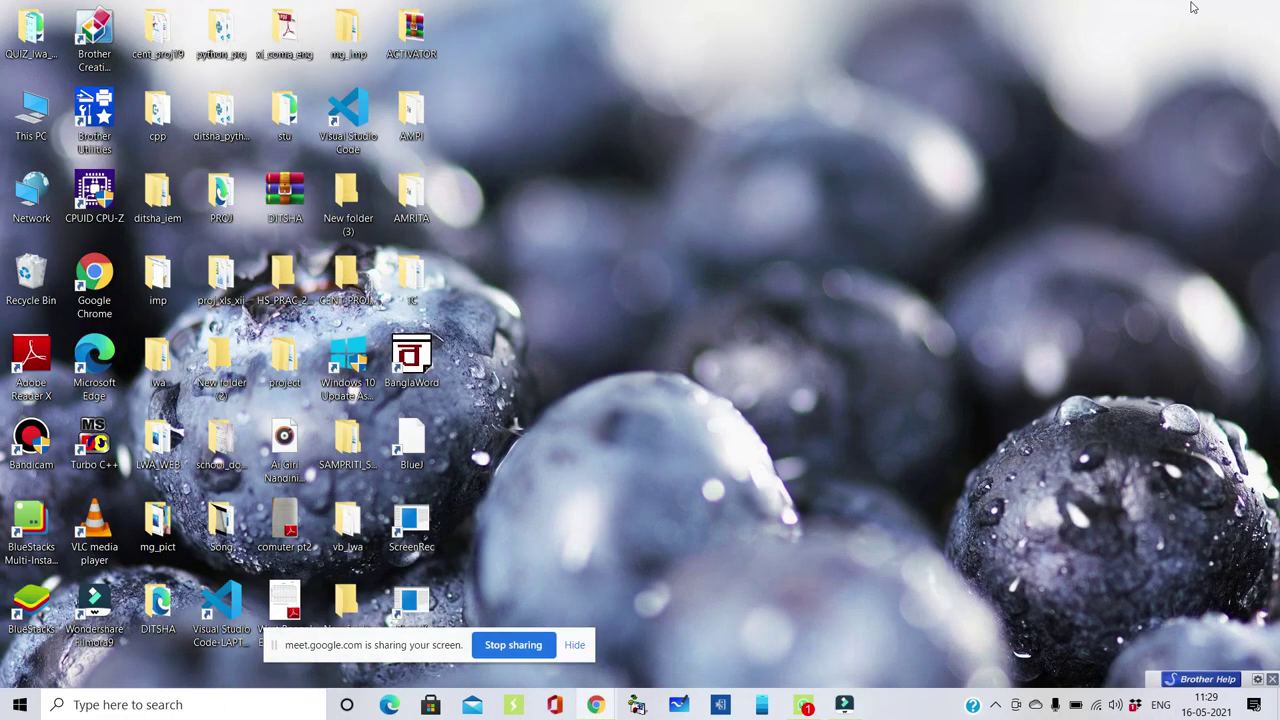
Open the desktop personalization settings, apply the Aerial Beaches PREMIUM theme, and minimize the settings window
right_click(805, 187)
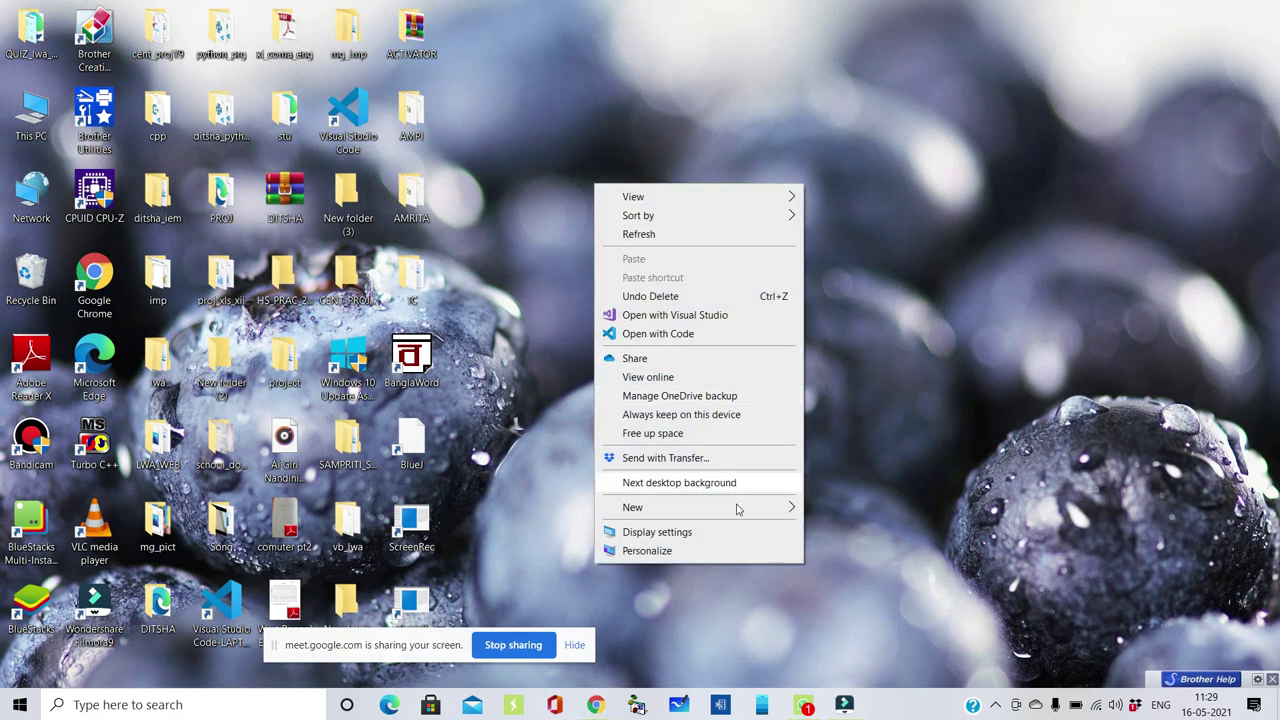
click(695, 558)
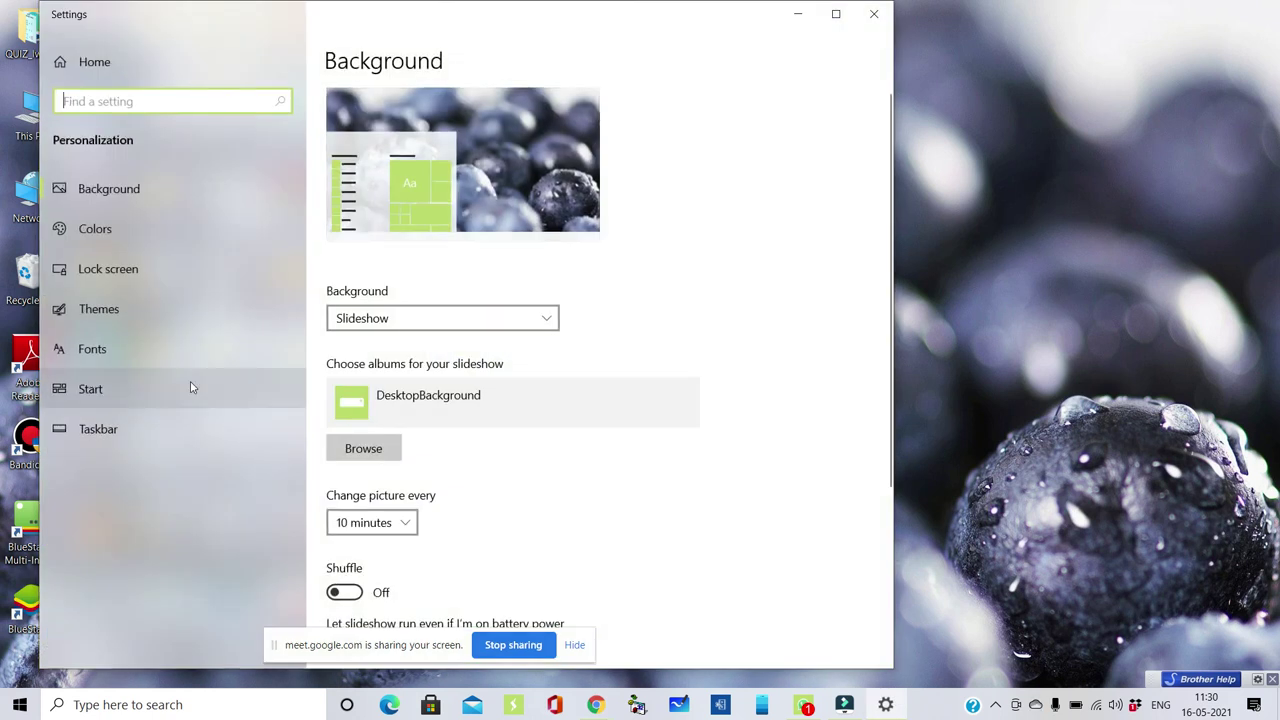
click(113, 200)
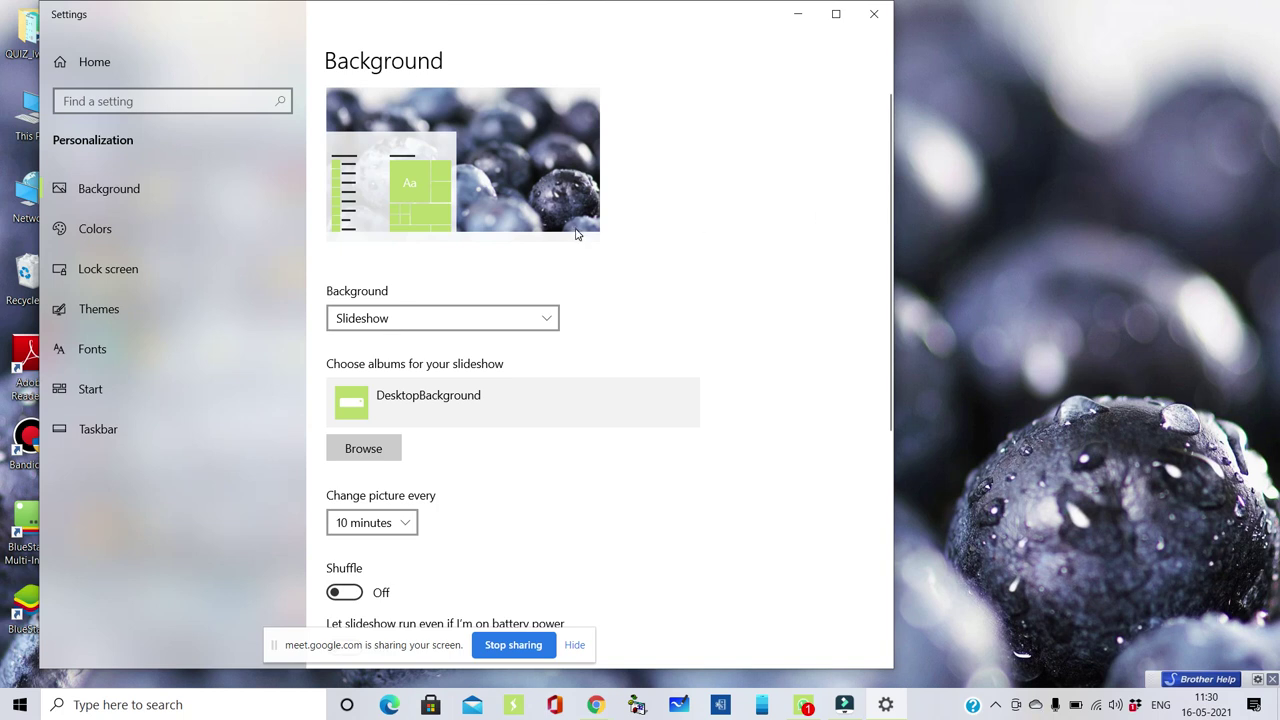
click(115, 322)
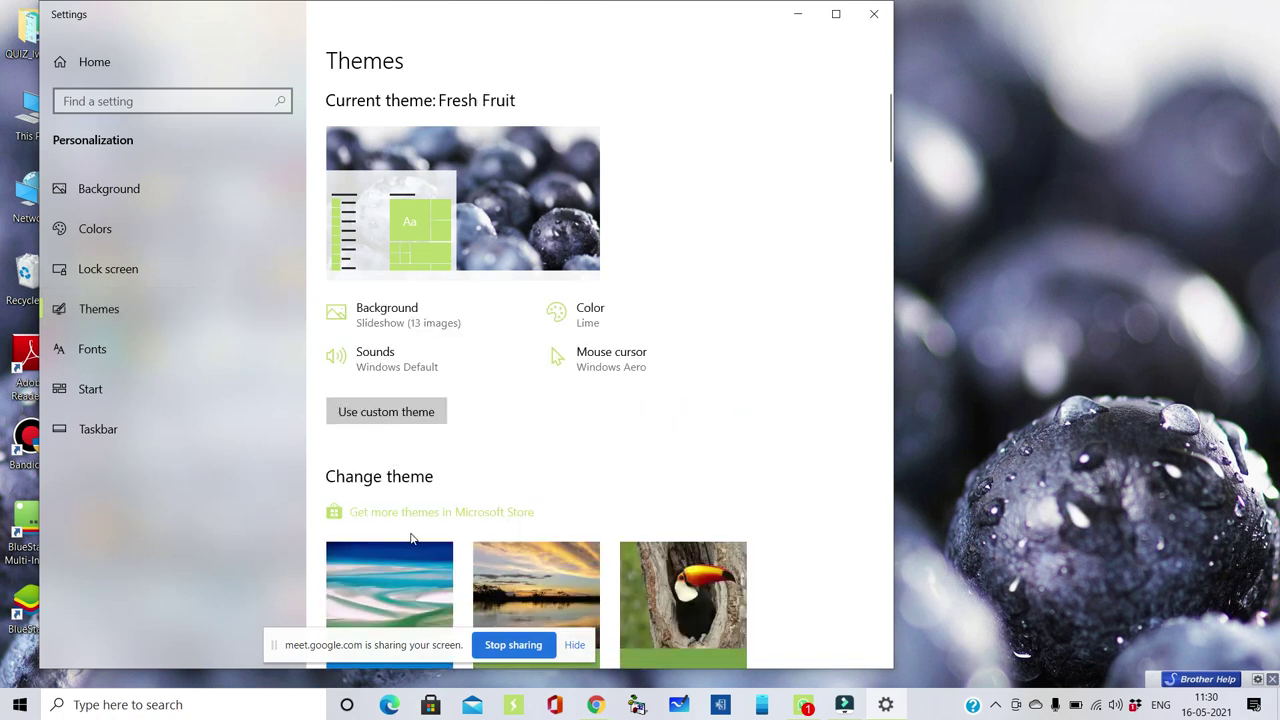
click(438, 585)
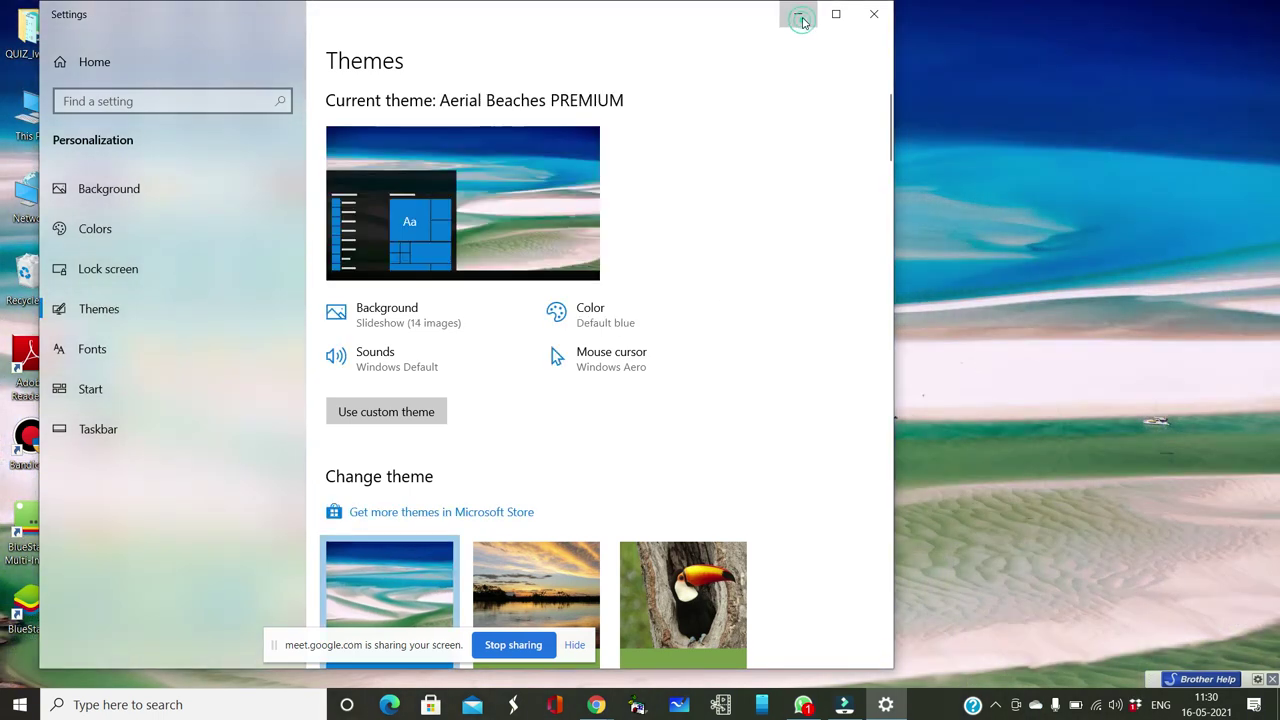
click(803, 22)
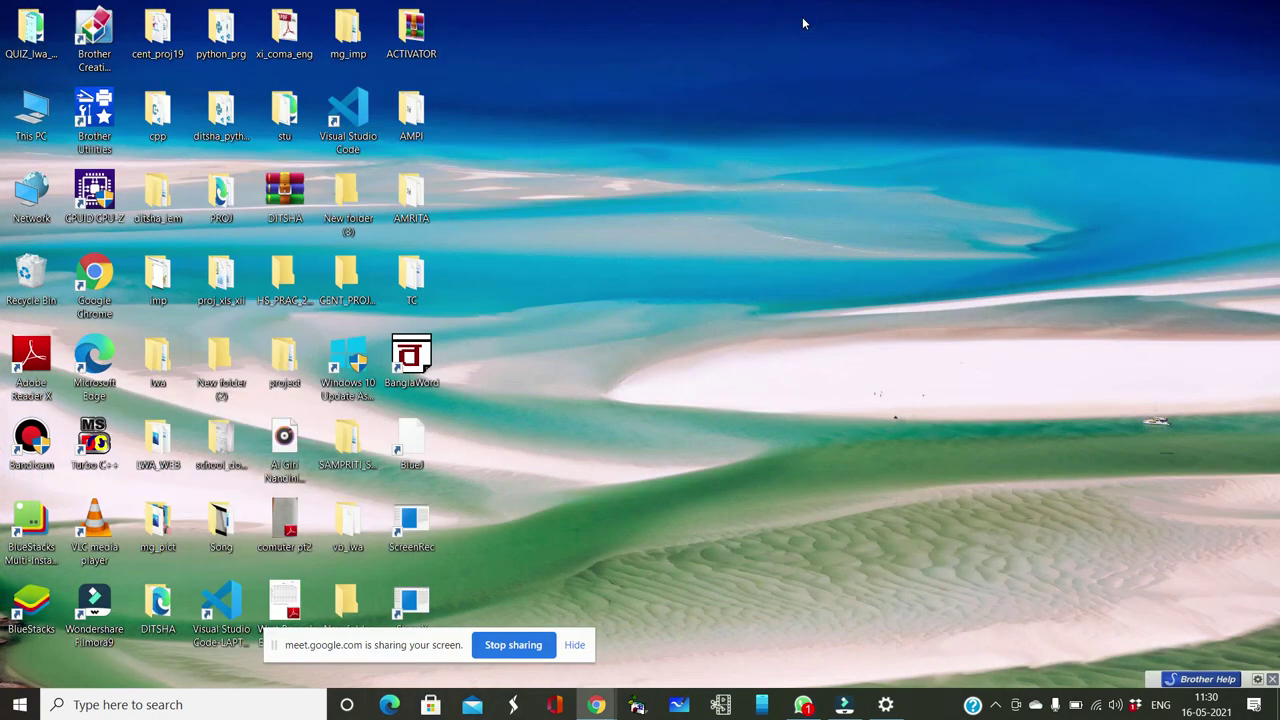
Advance the desktop slideshow to the next background image twice
right_click(866, 118)
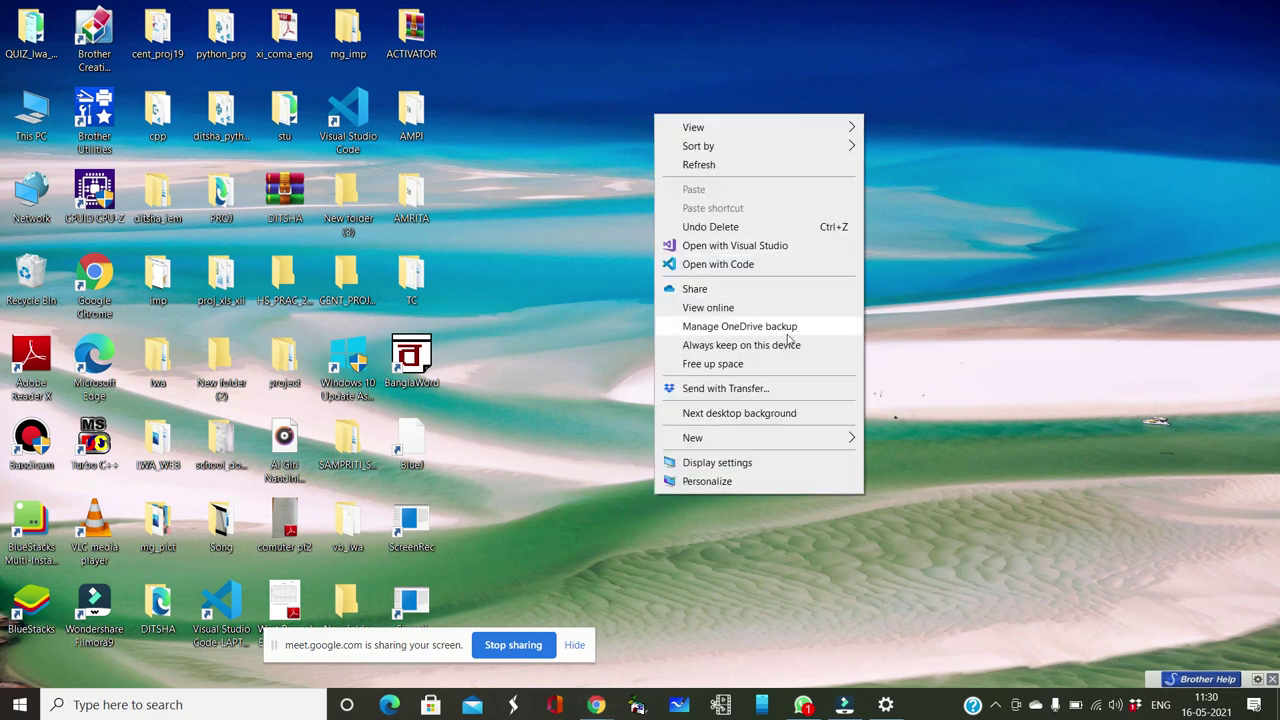
click(783, 413)
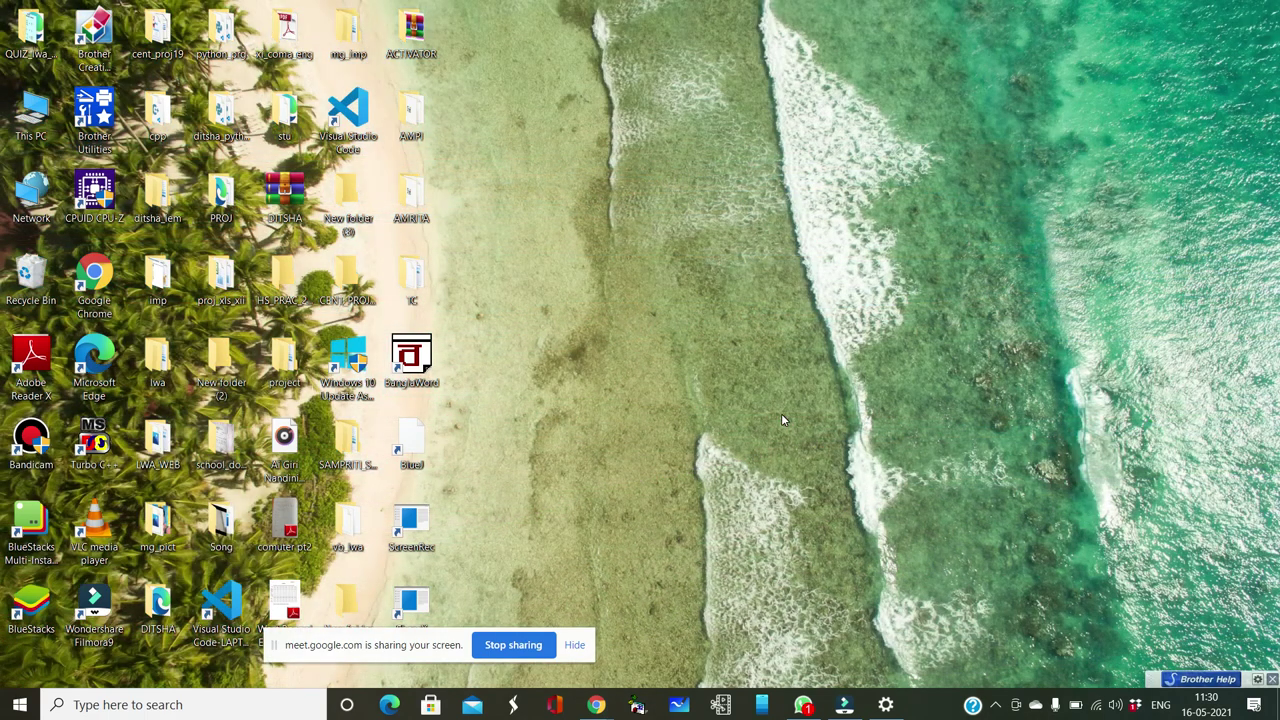
right_click(795, 343)
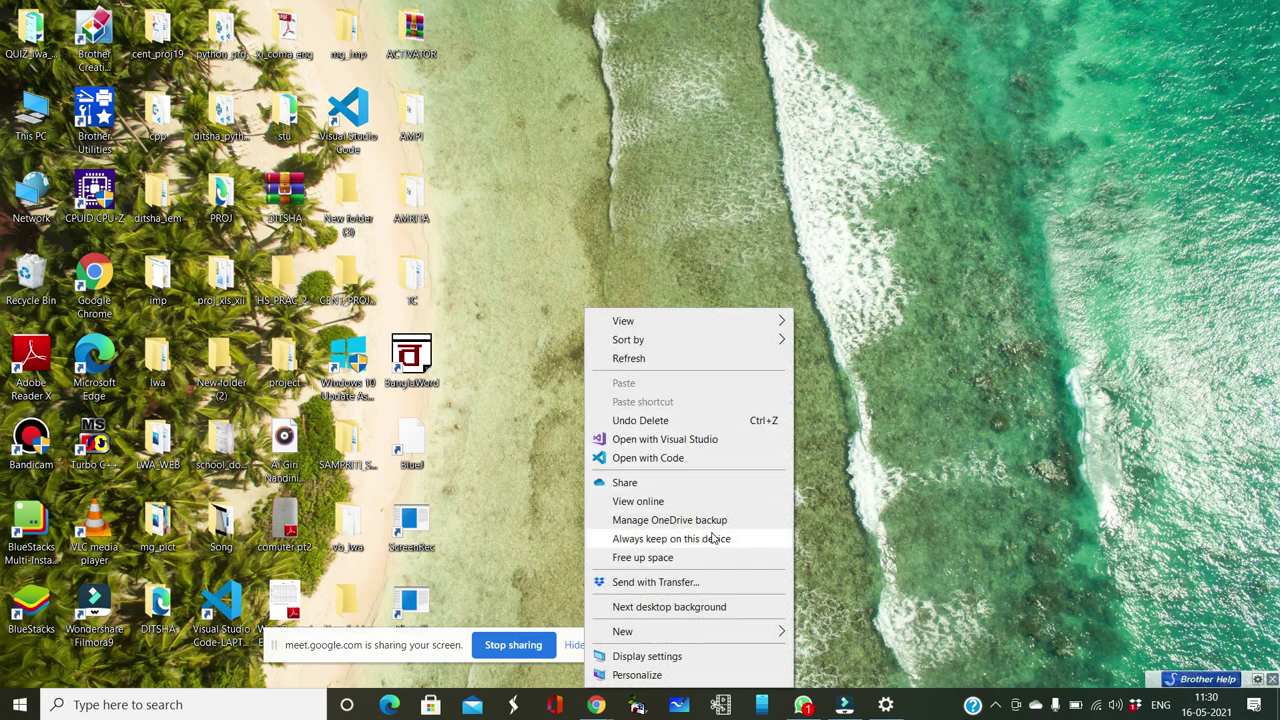
click(692, 607)
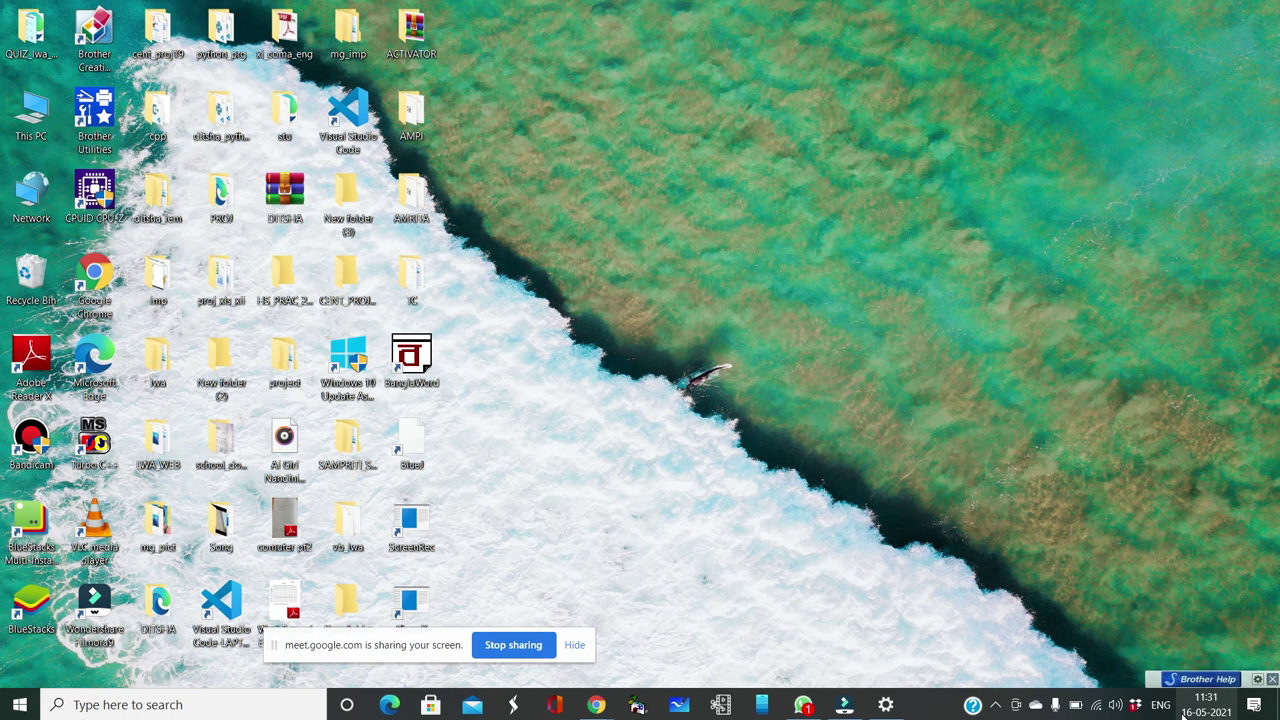
View the taskbar calendar for April, May and June 2021, and close it
click(1184, 713)
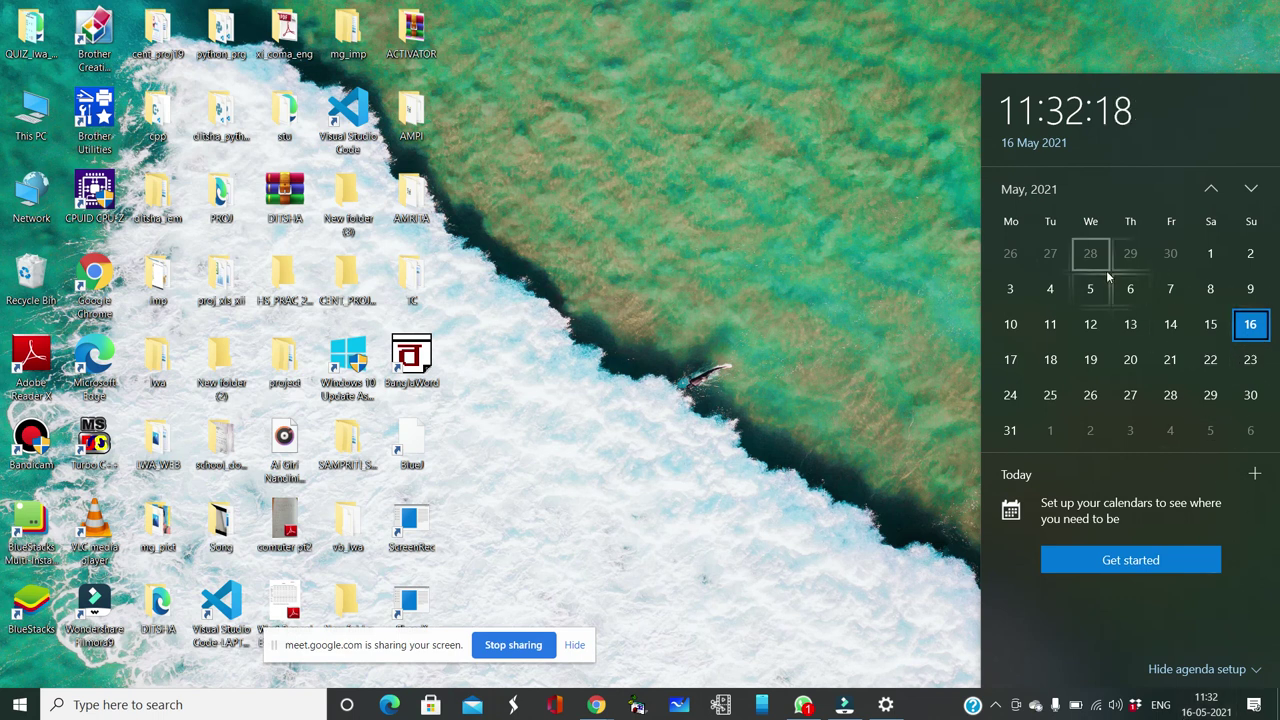
click(1210, 189)
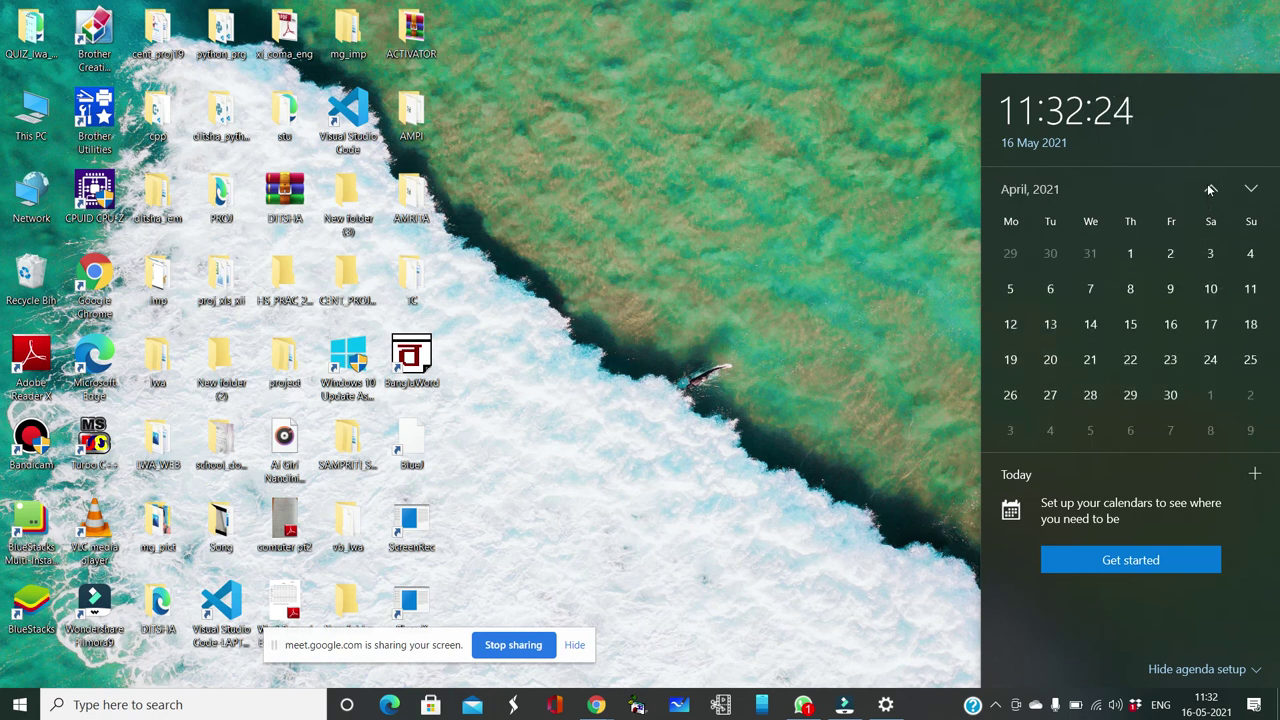
click(1251, 189)
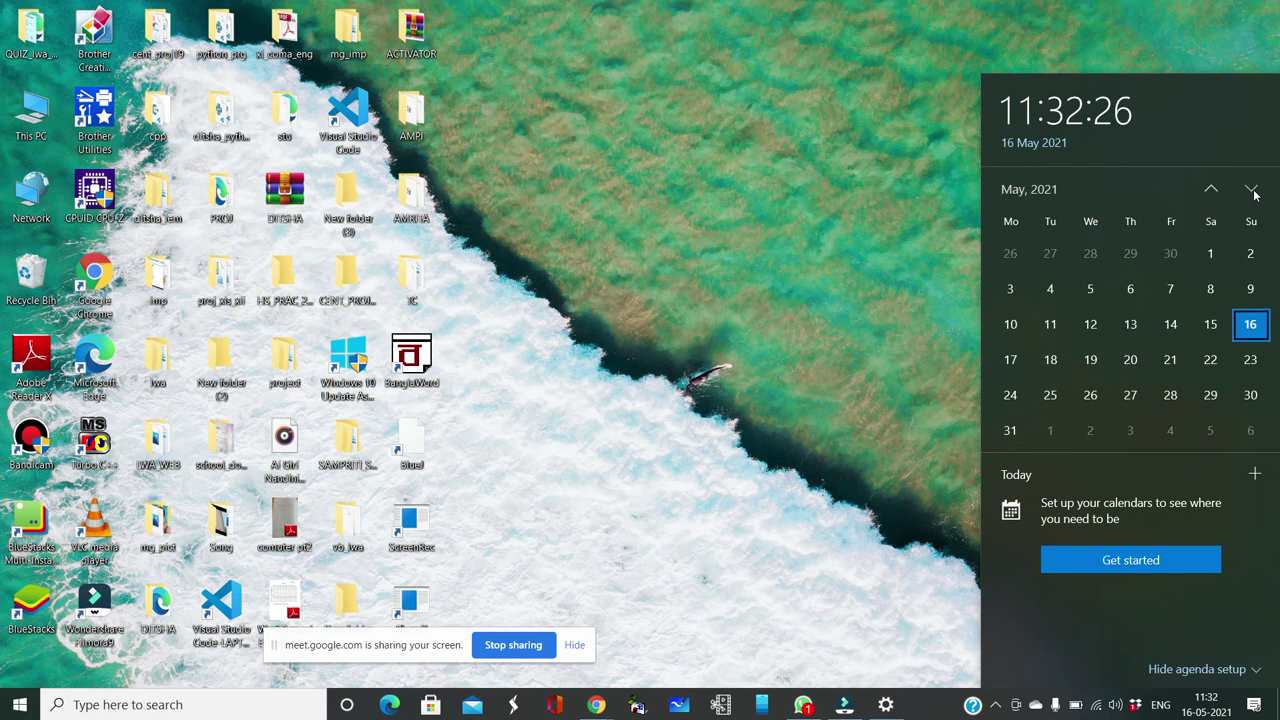
click(1253, 192)
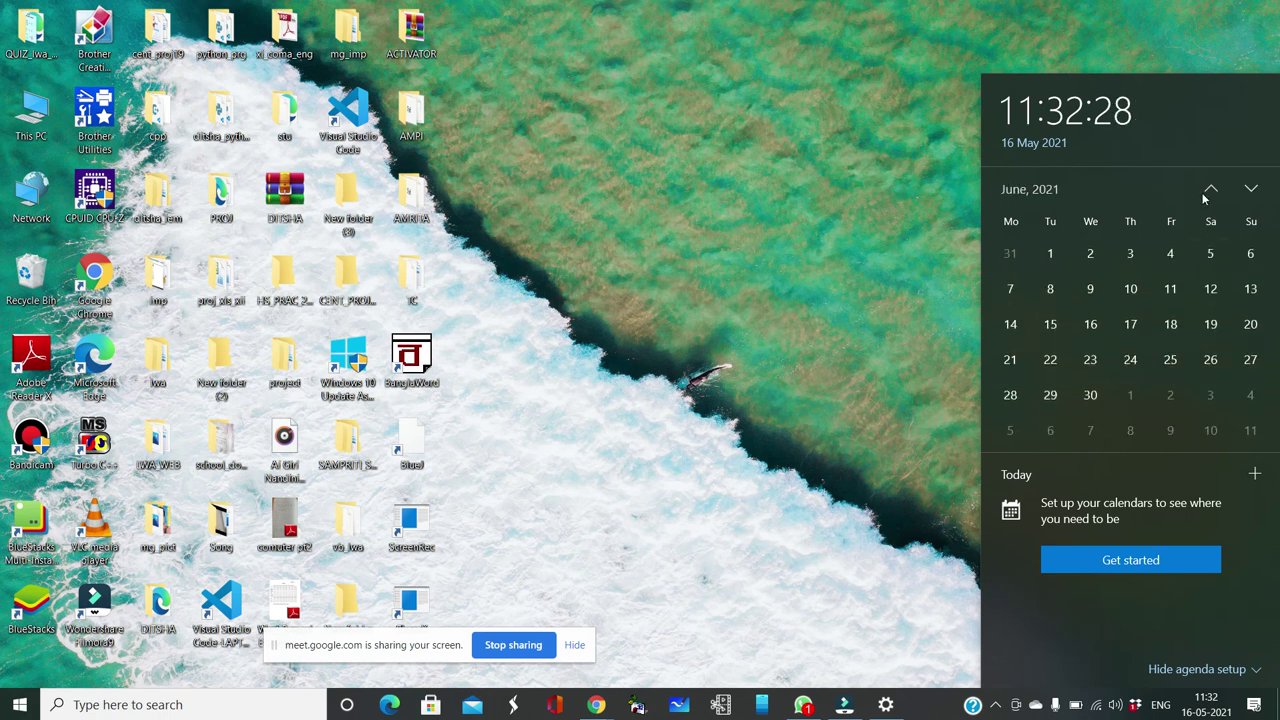
click(943, 421)
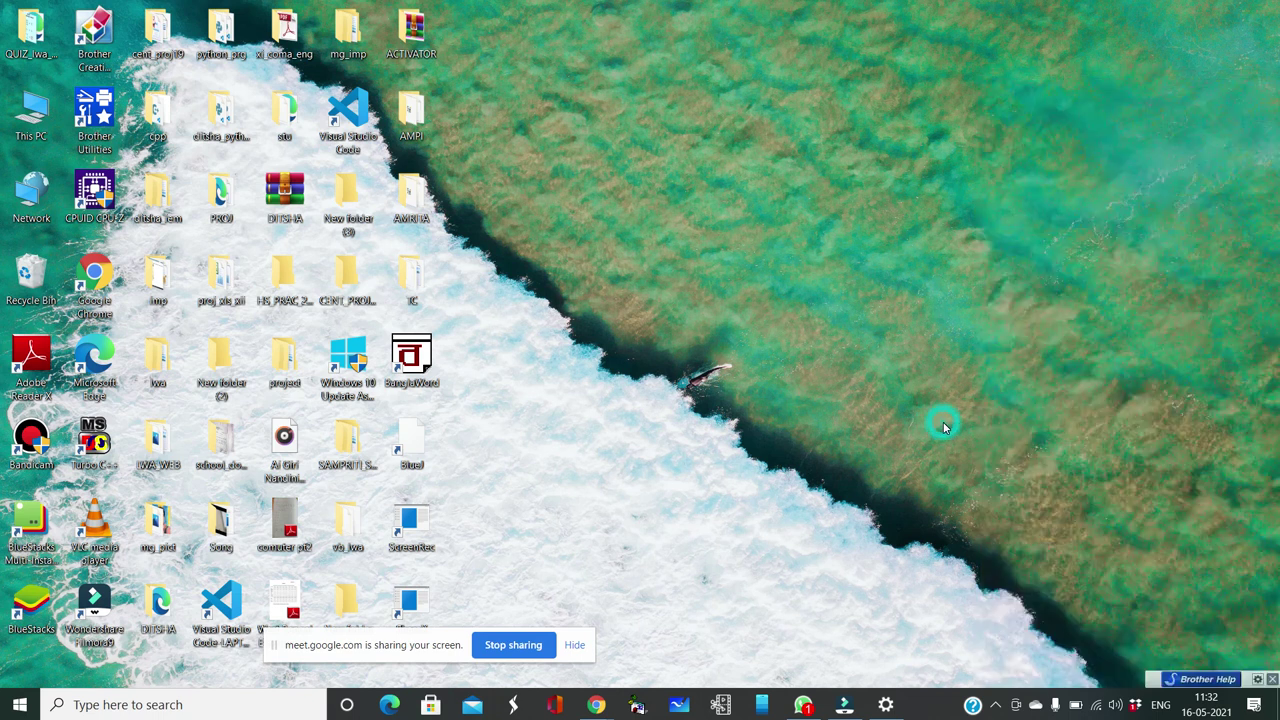
Open the date and time adjustment settings from the taskbar clock
click(1199, 713)
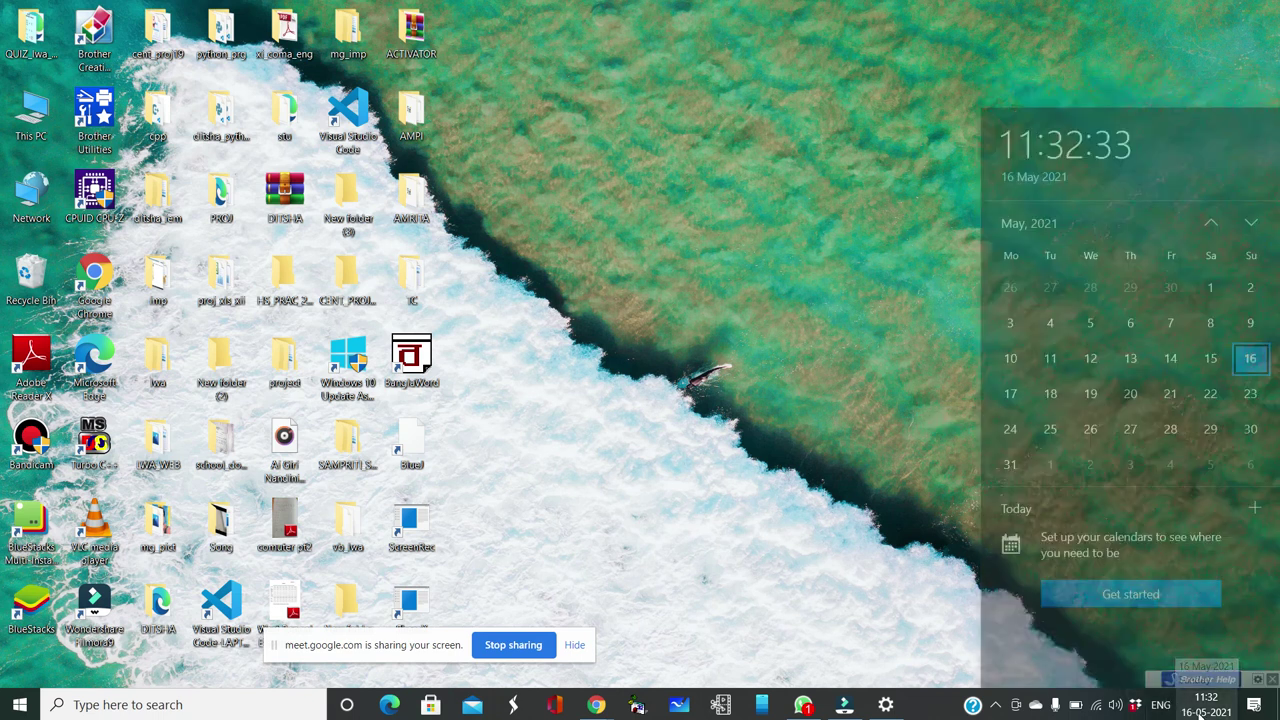
right_click(1199, 713)
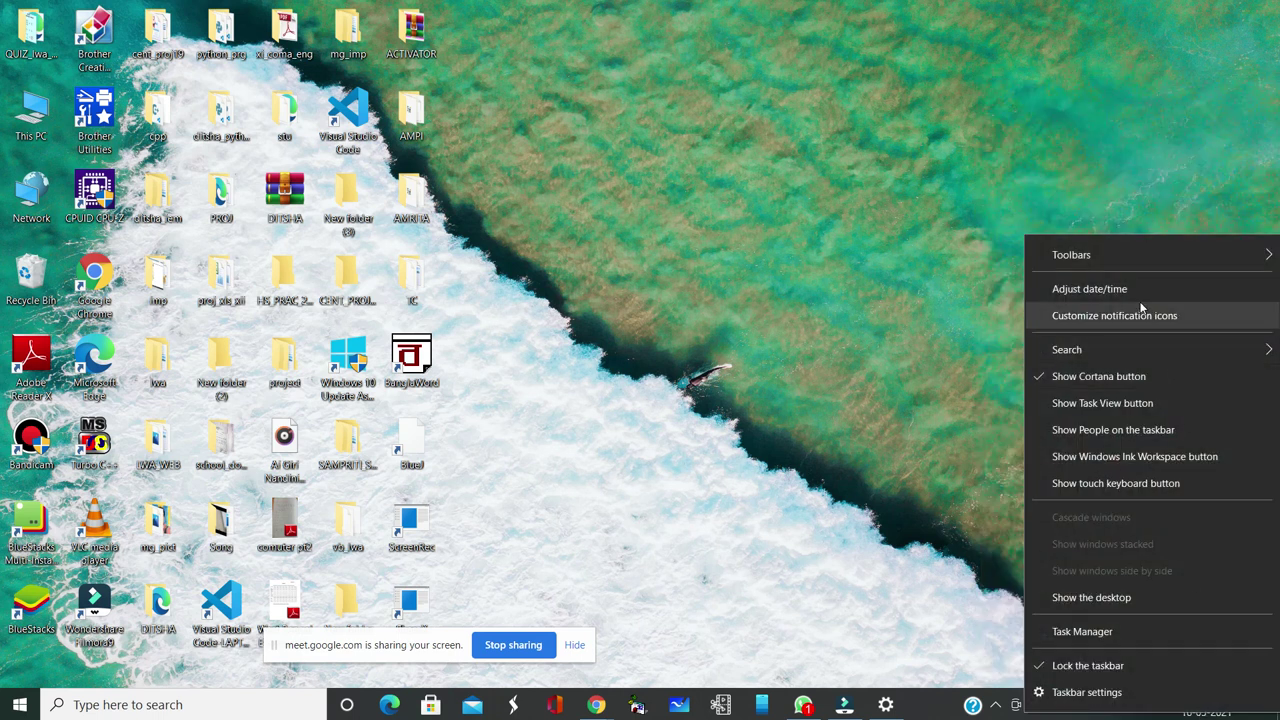
click(1089, 289)
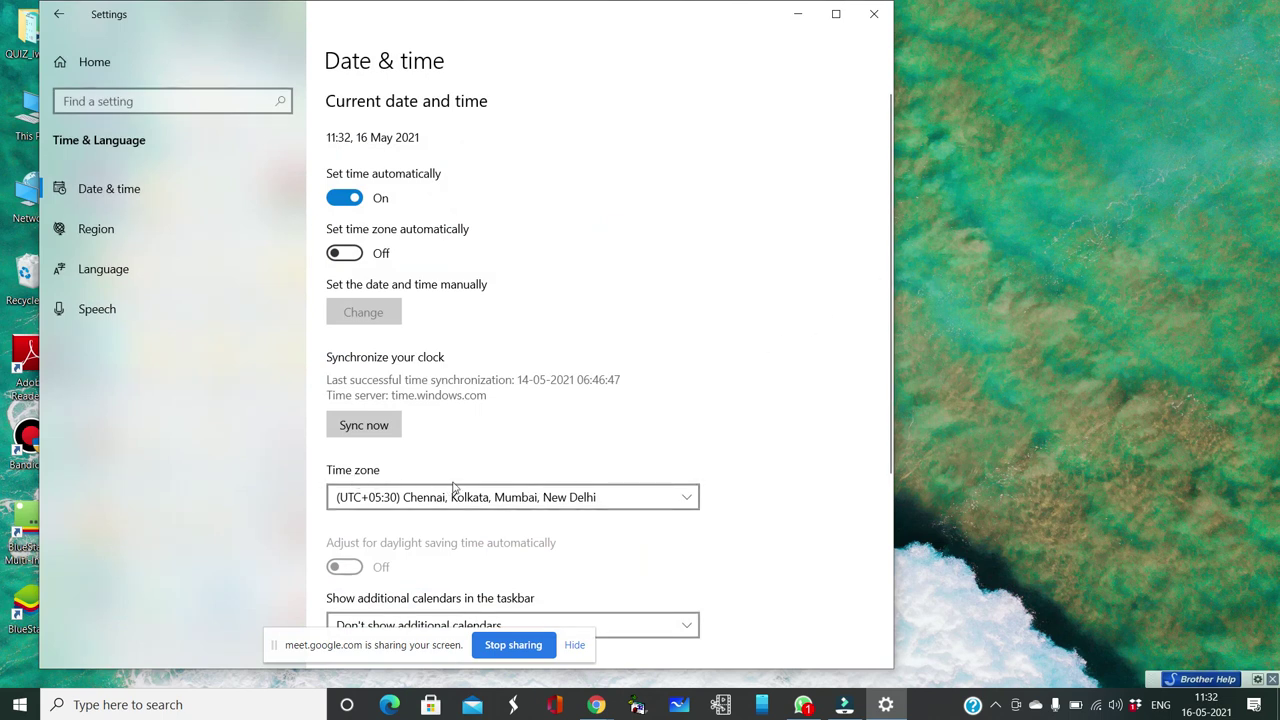
Try the time zone (UTC+05:00) Islamabad, Karachi, followed by (UTC+04:00) Port Louis, and check the taskbar clock
click(492, 506)
click(479, 444)
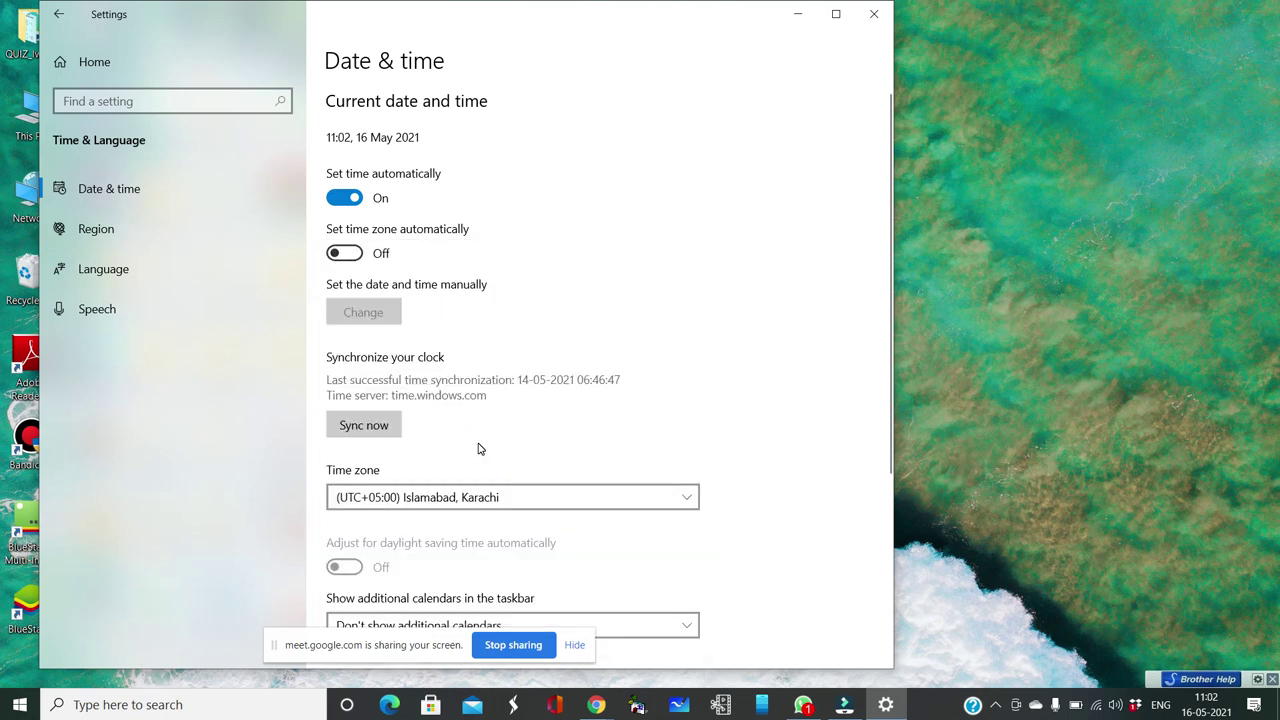
click(478, 445)
click(480, 500)
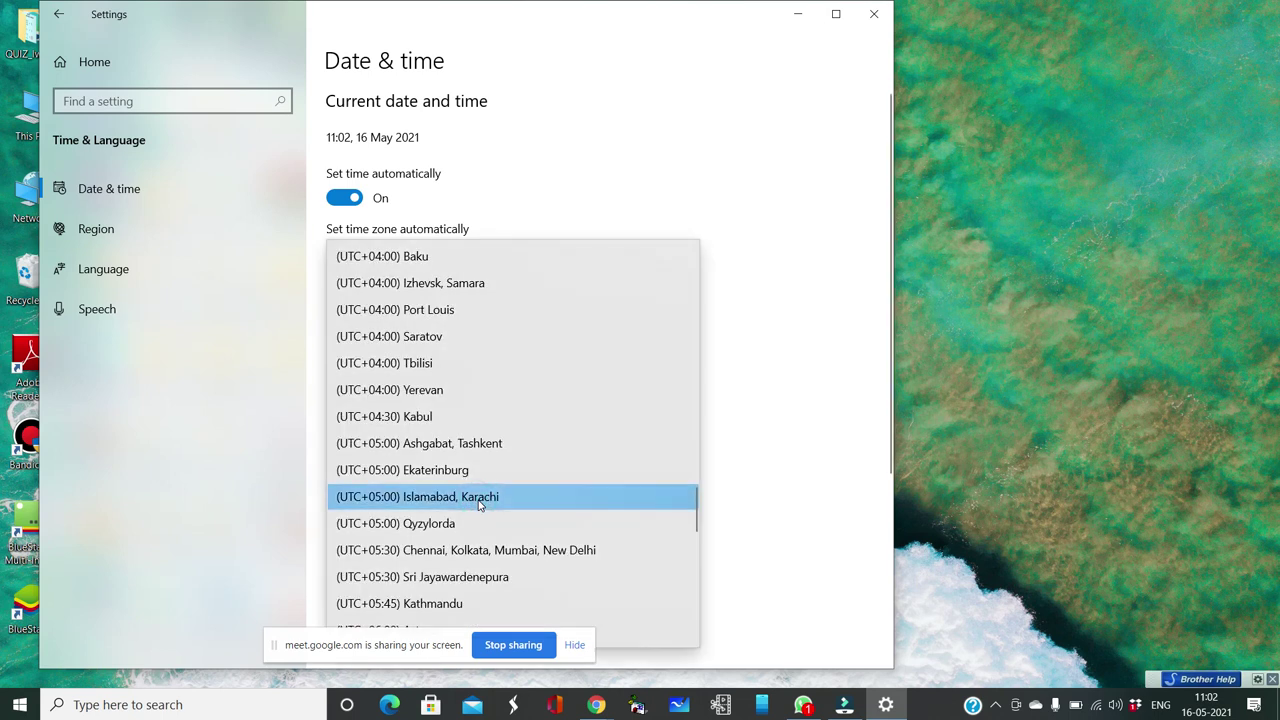
click(476, 311)
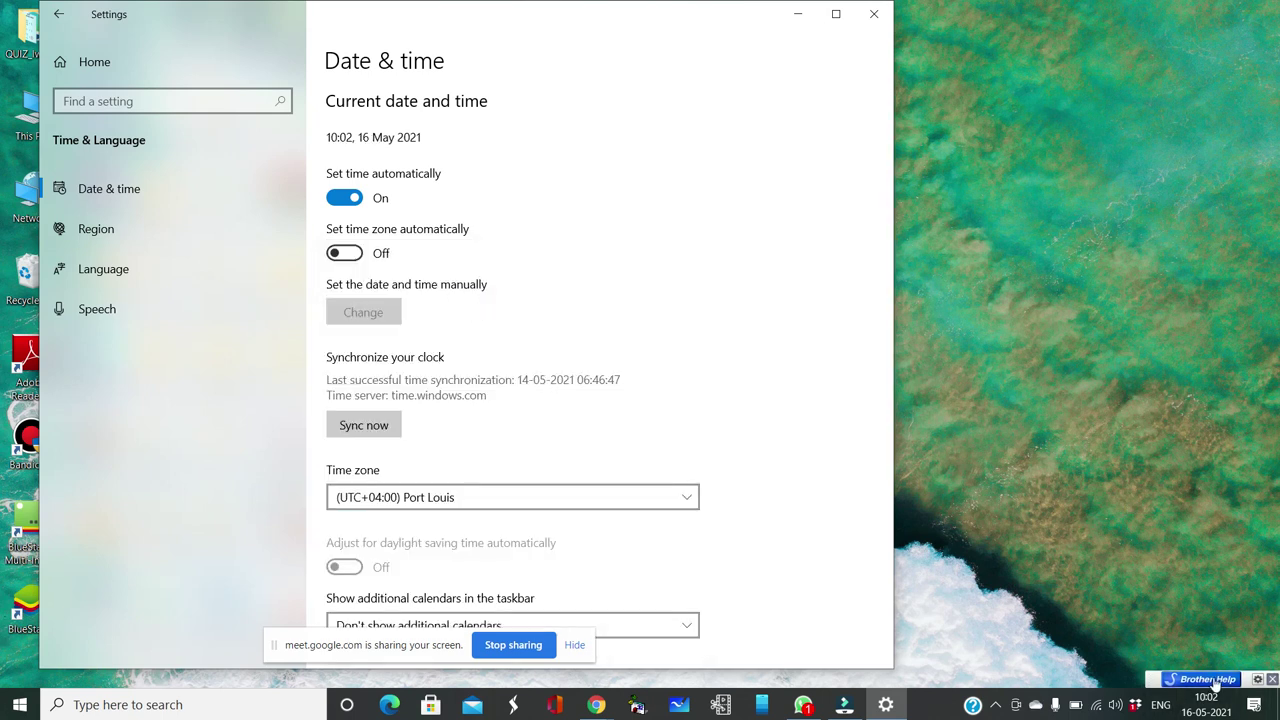
mouse_move(1206, 710)
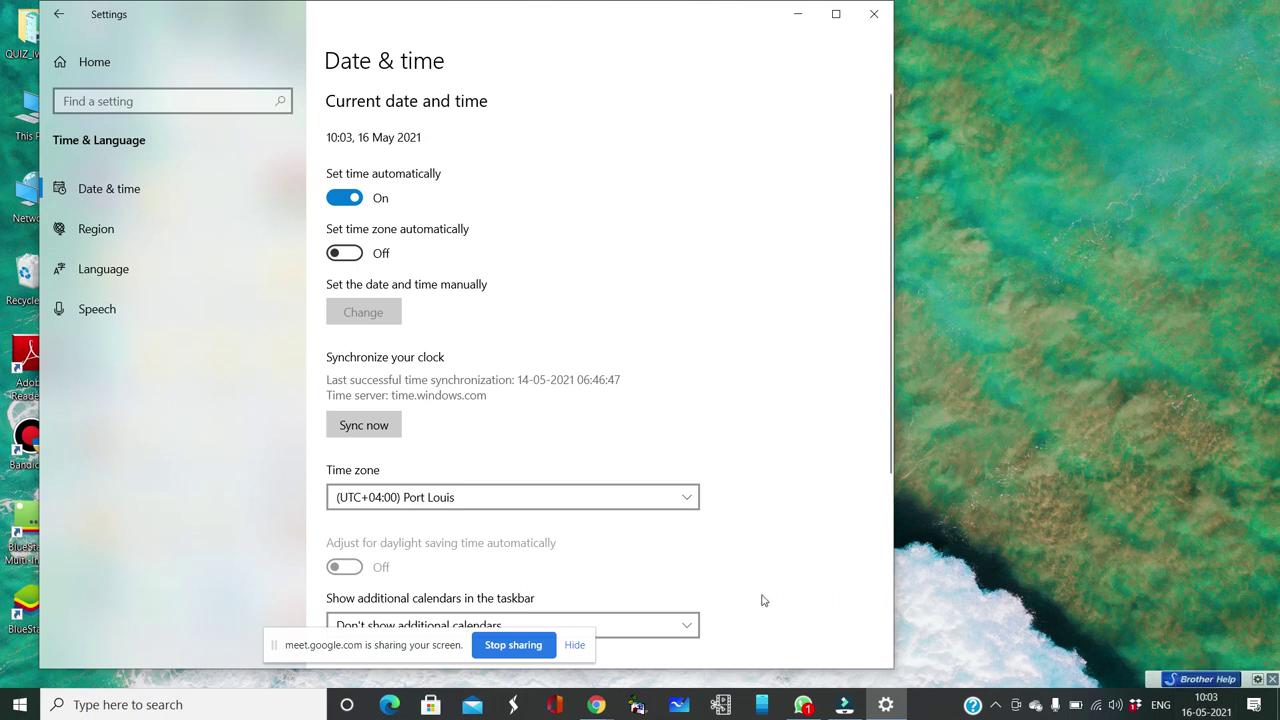
Set the time zone to (UTC+05:30) Chennai, Kolkata, Mumbai, New Delhi
click(530, 497)
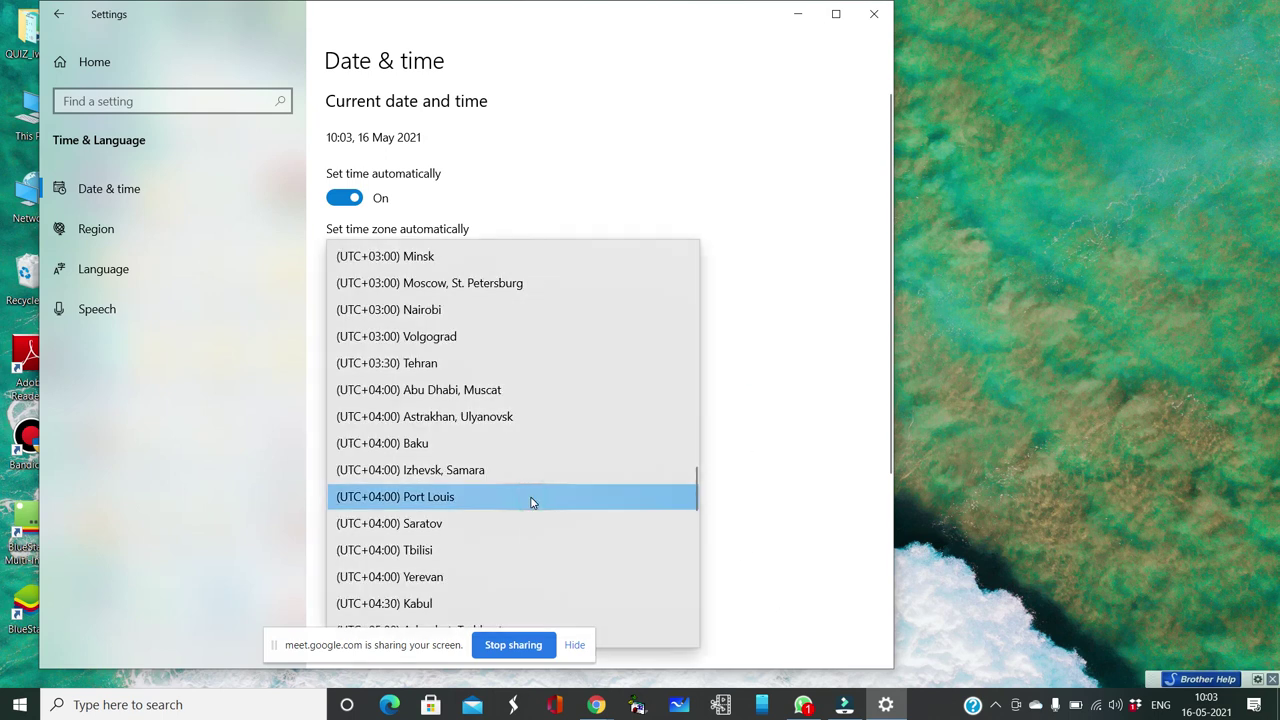
key(Down)
key(Down)
key(Down)
key(Down)
key(Down)
key(Down)
key(Down)
key(Down)
key(Down)
key(Down)
key(Down)
key(Down)
key(Down)
key(Down)
key(Down)
key(Down)
key(Down)
key(Down)
key(Down)
key(Down)
key(Down)
click(535, 310)
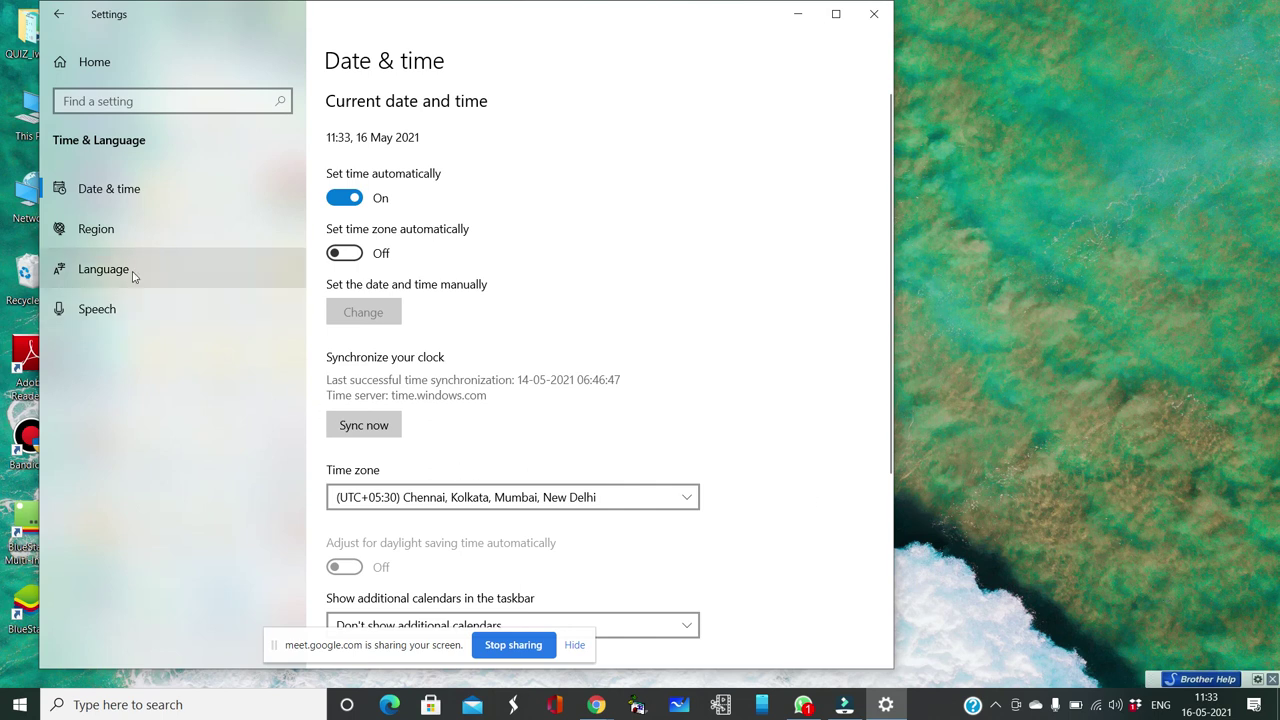
View the Region settings for country and regional format, and close the settings window
click(113, 236)
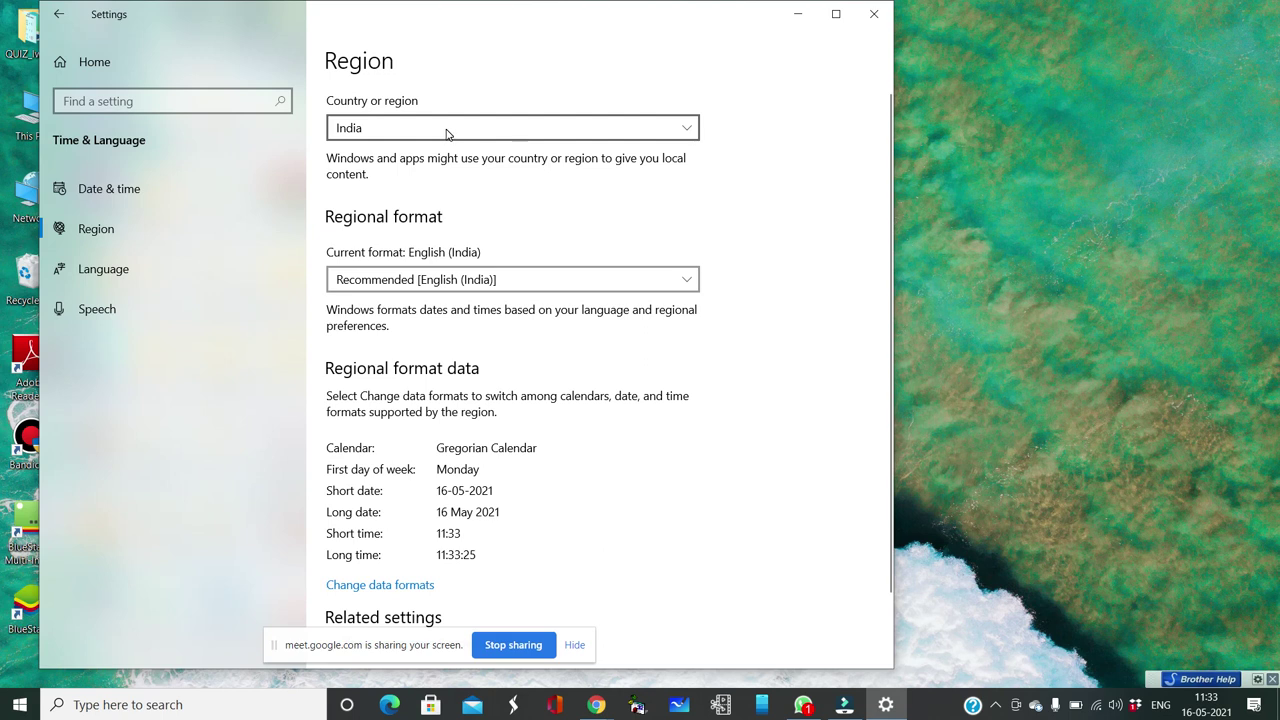
click(868, 17)
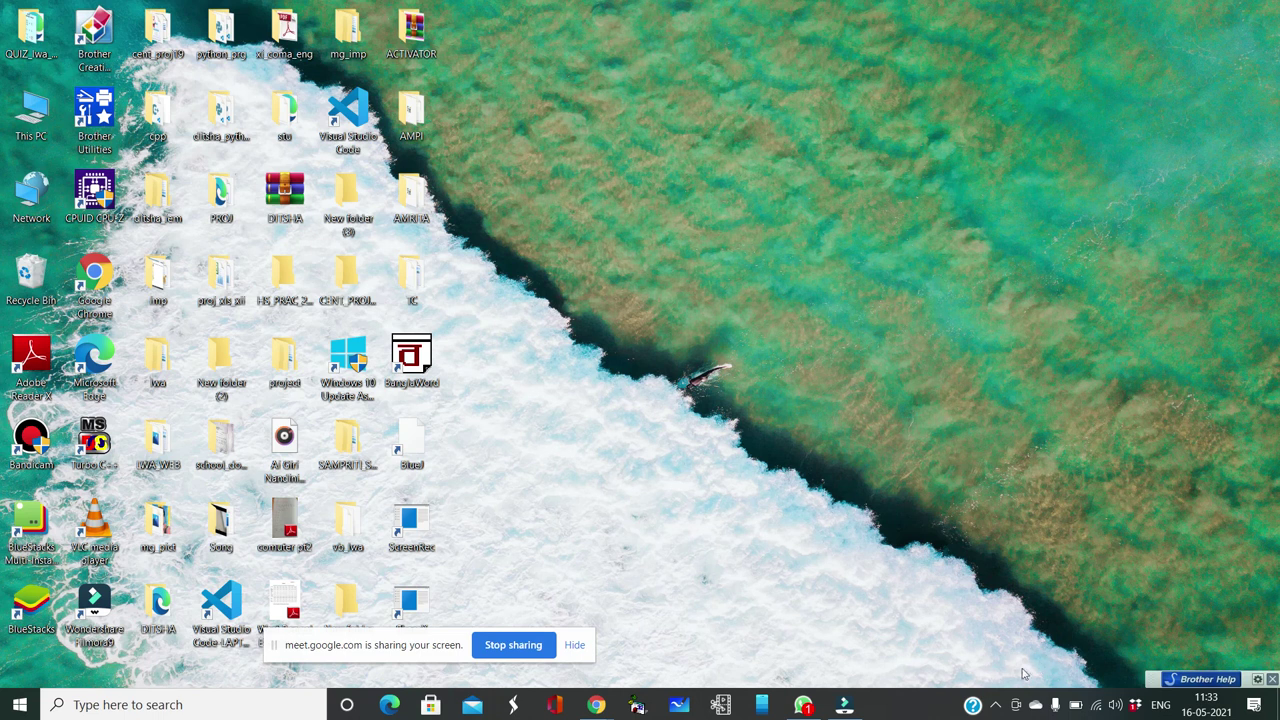
Show the hidden notification area icons and close their pop-up
click(996, 704)
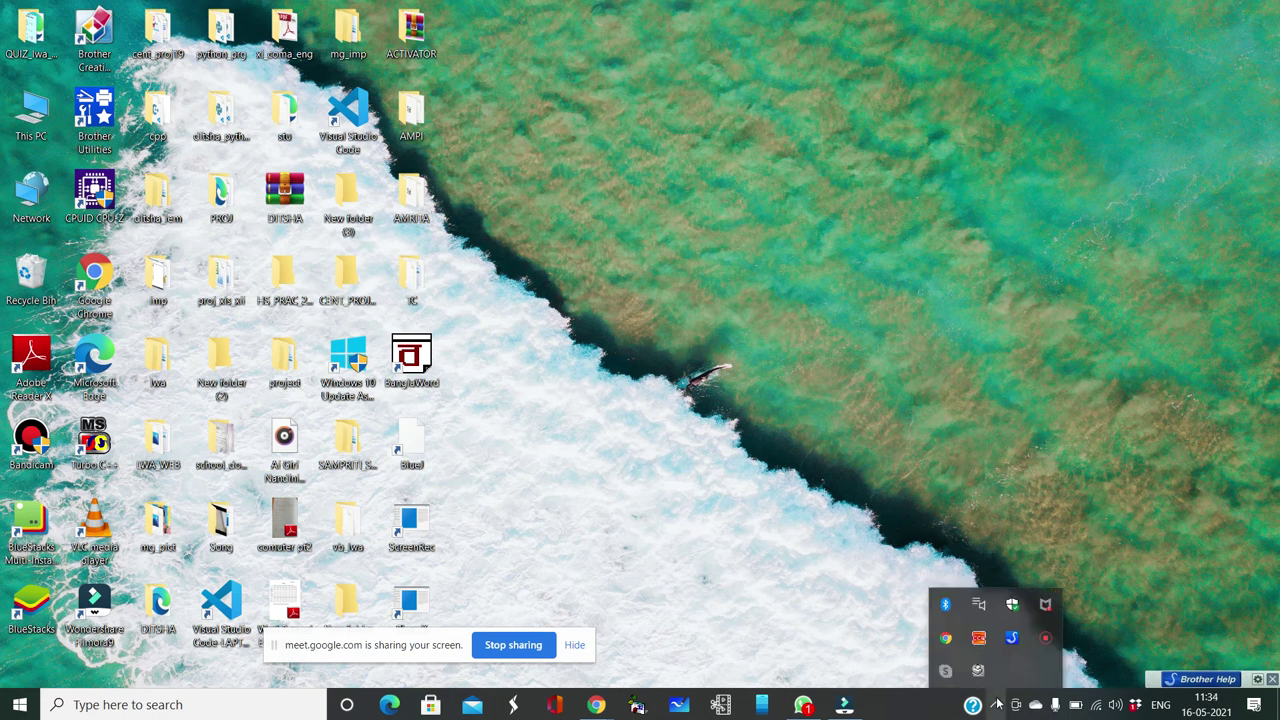
click(900, 404)
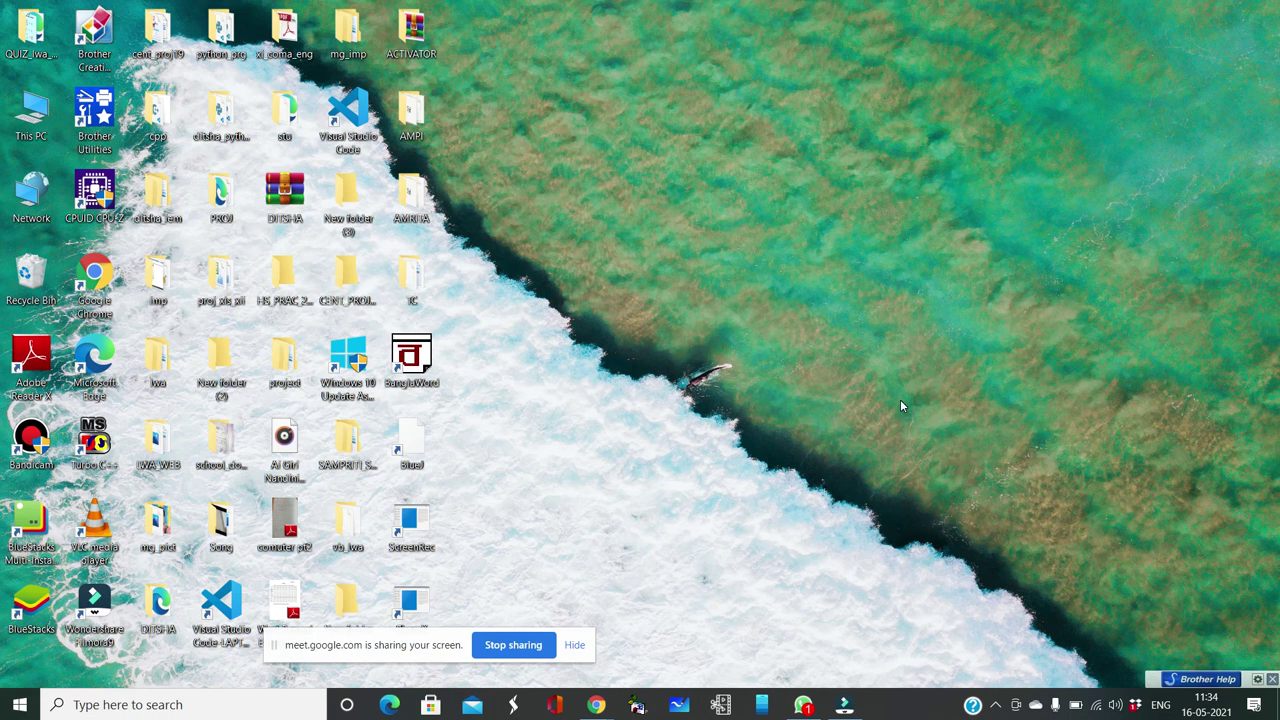
View This PC, the Windows (C:) drive and its institute_mg folder, return to the drive, and minimize the window
double_click(43, 108)
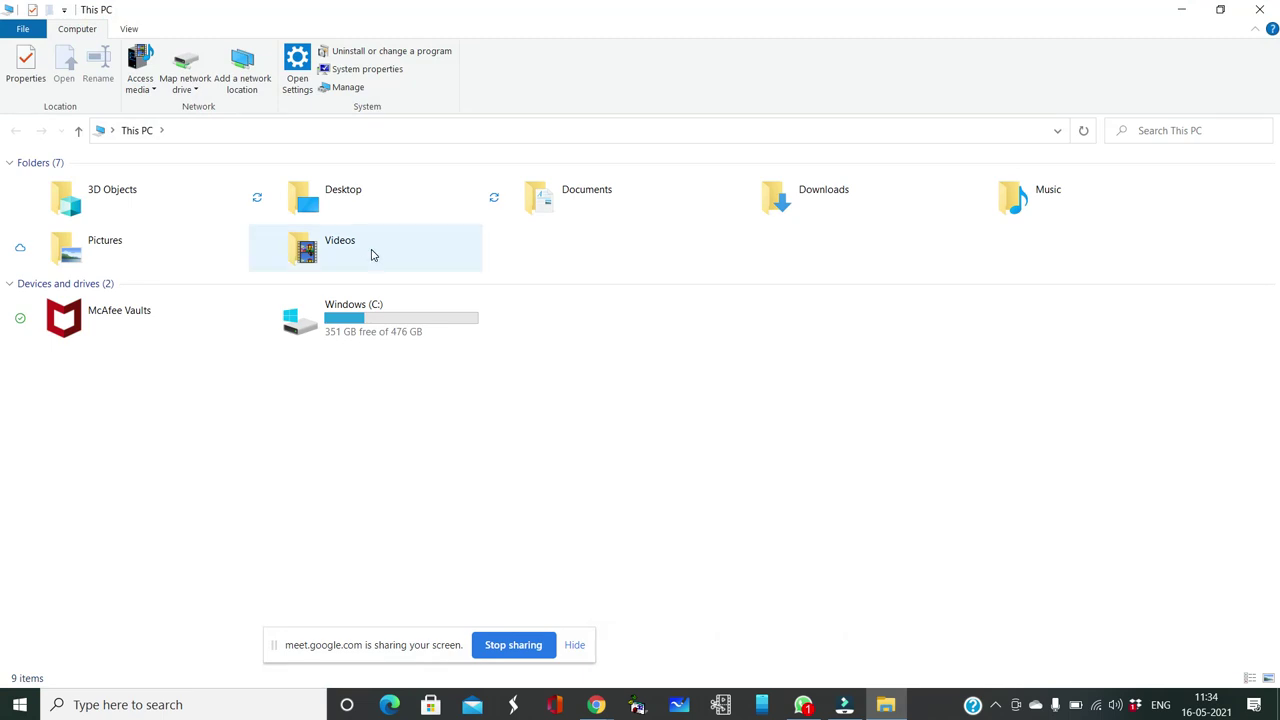
double_click(377, 318)
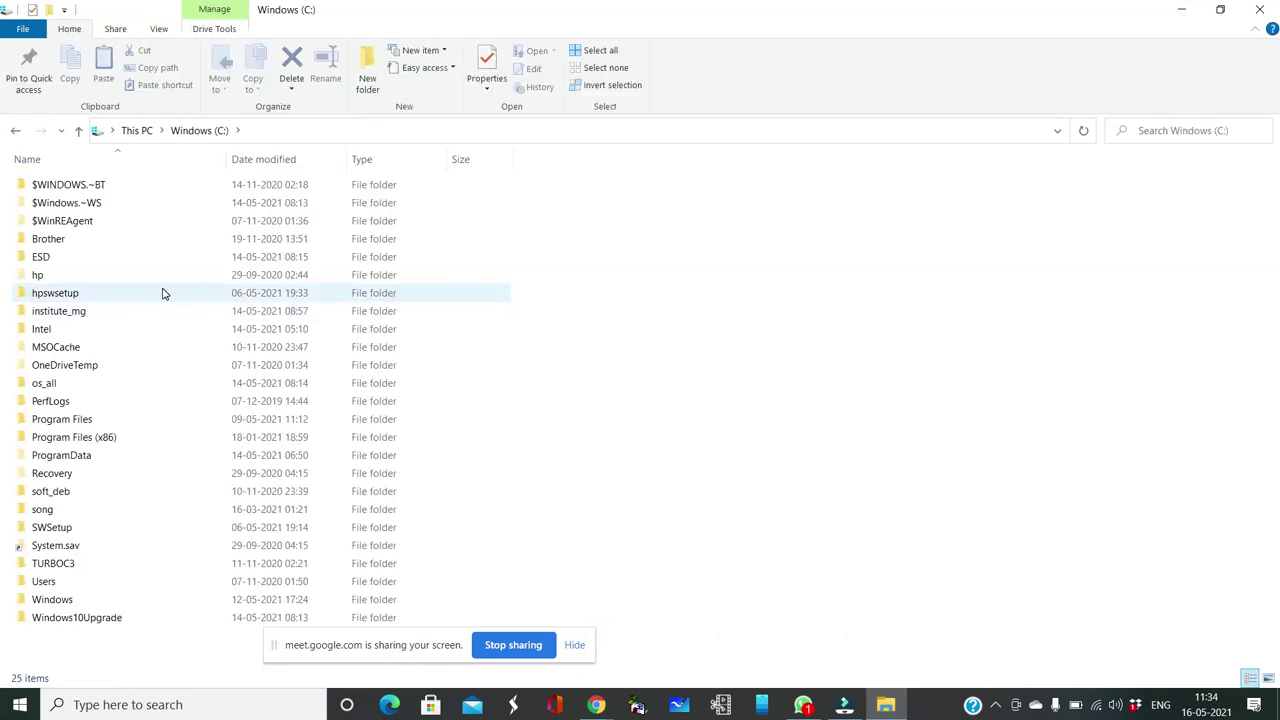
double_click(89, 317)
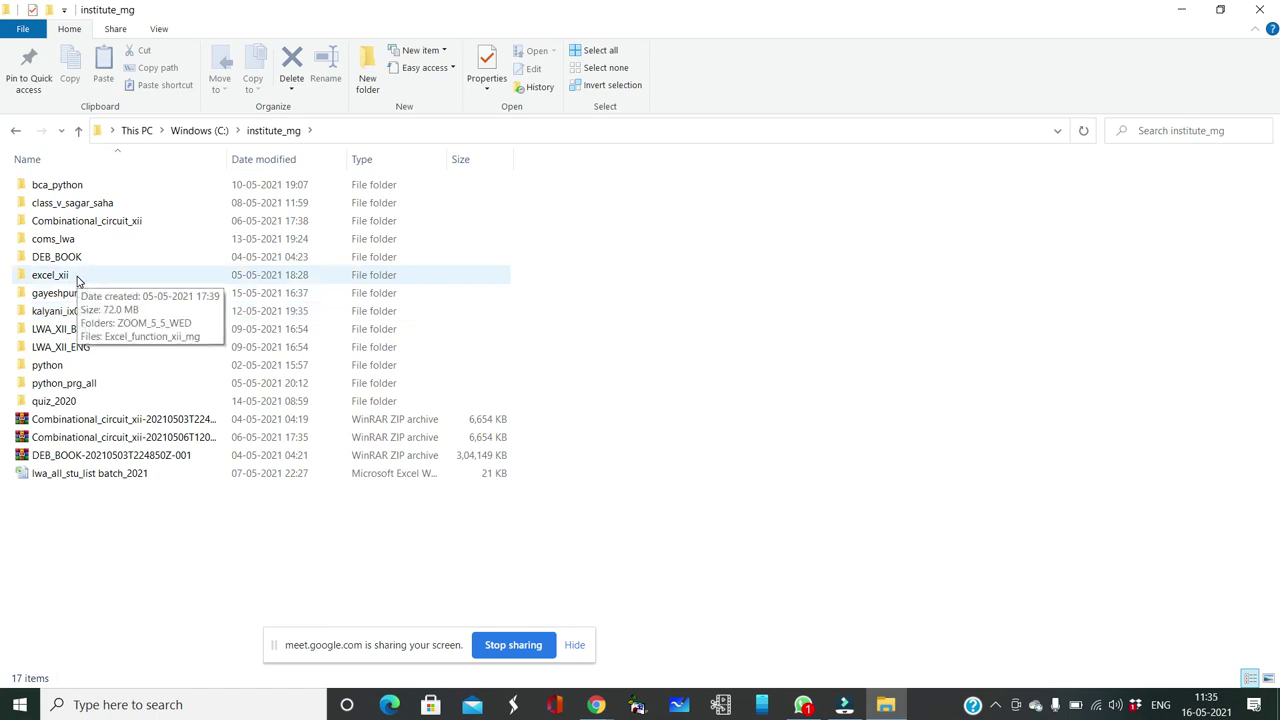
click(16, 131)
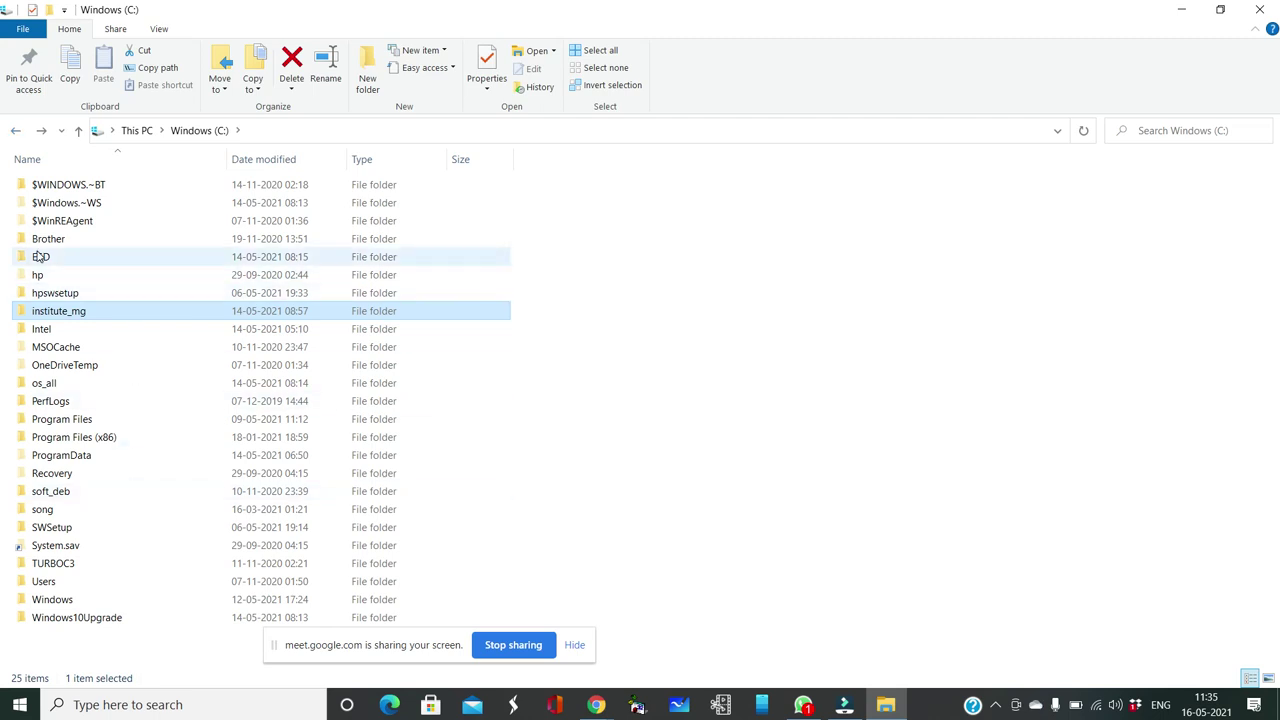
click(1188, 9)
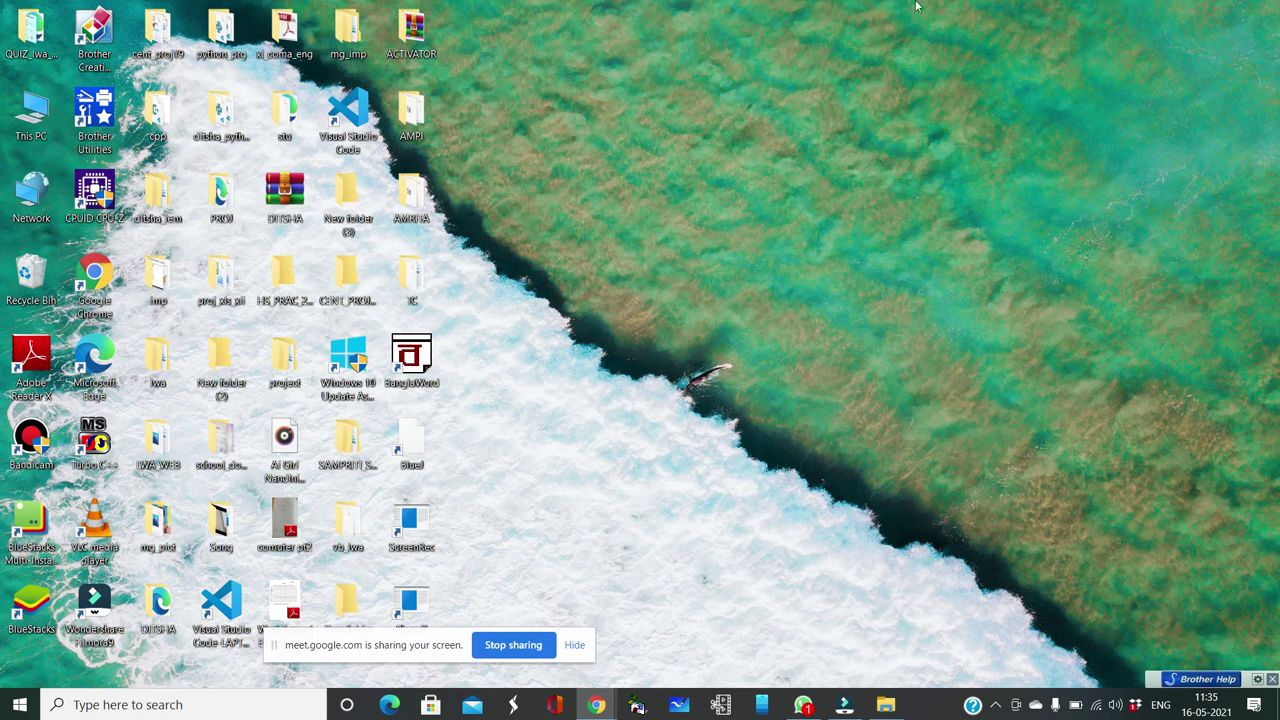
Open This PC again from the desktop to view its folders and drives, and minimize the window
double_click(50, 105)
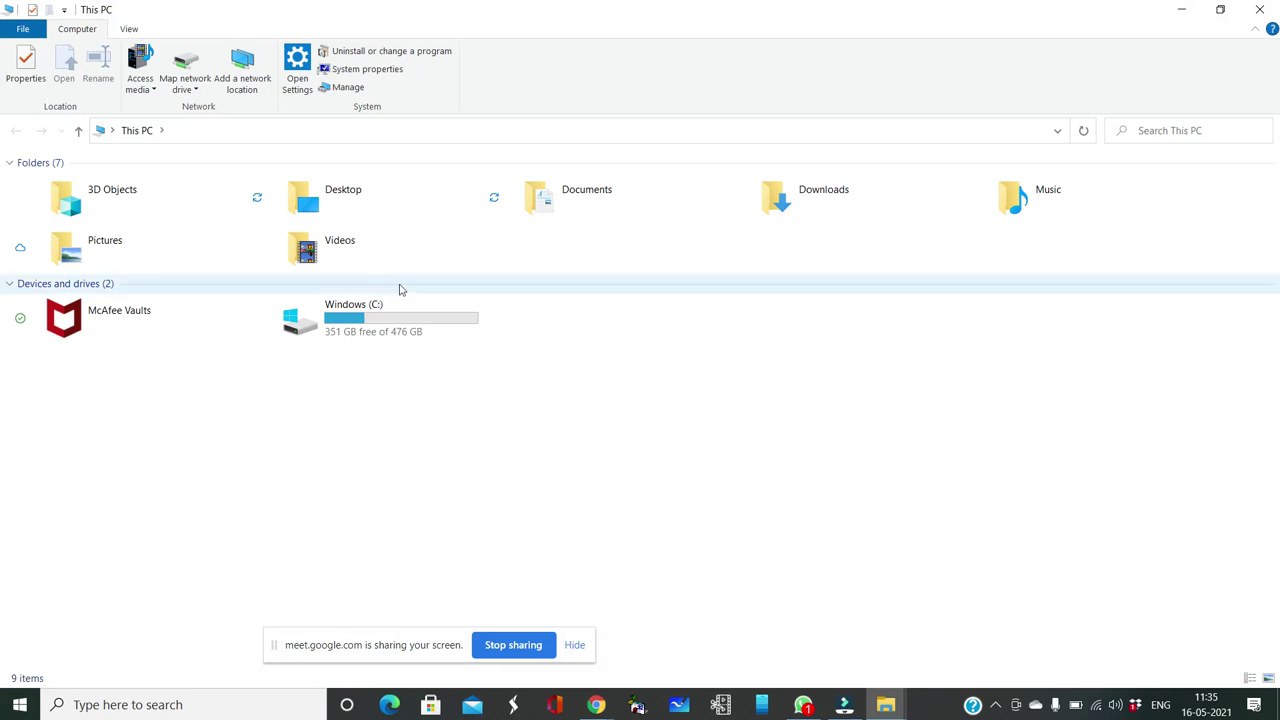
click(1179, 14)
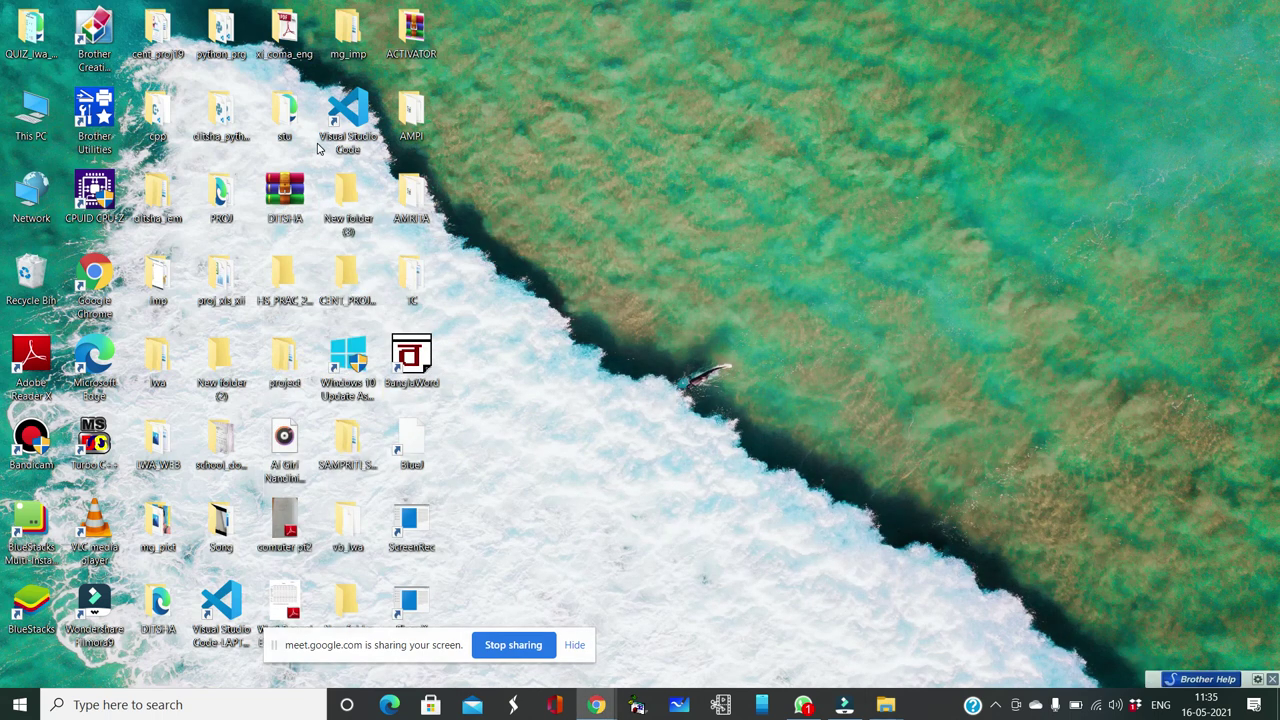
click(334, 140)
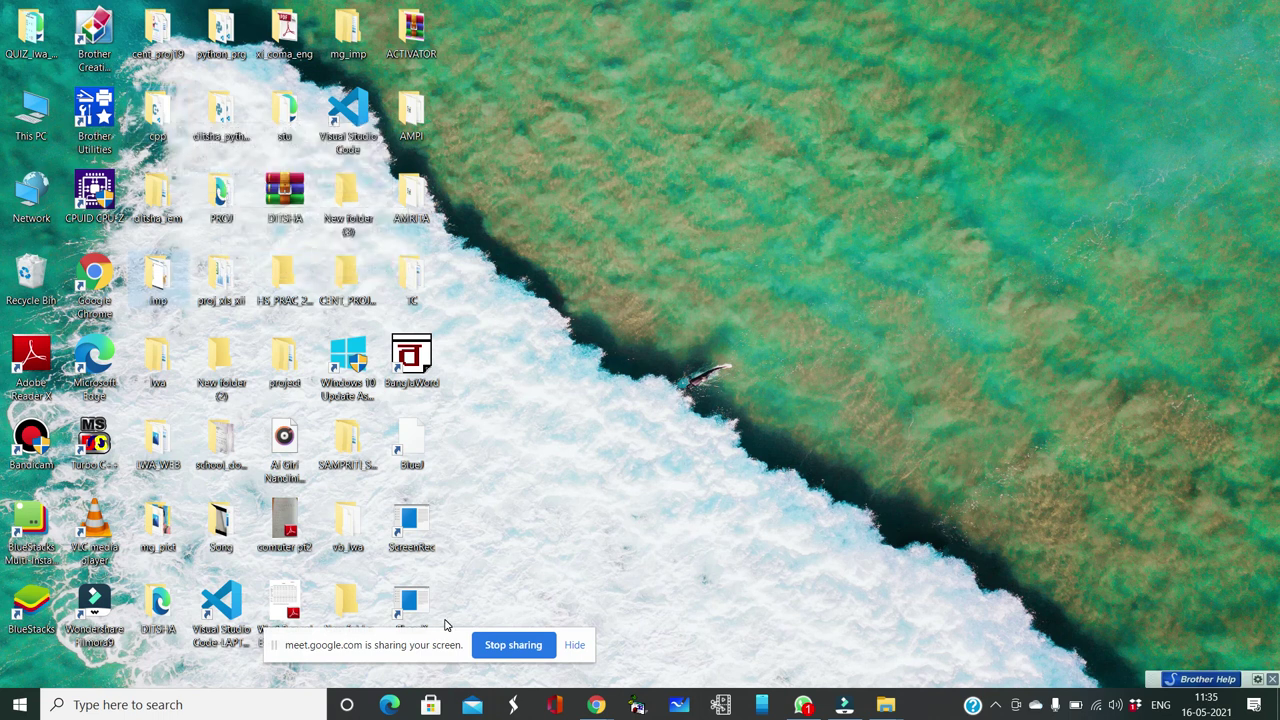
Switch to Microsoft Edge and search the web for "game"
mouse_move(587, 709)
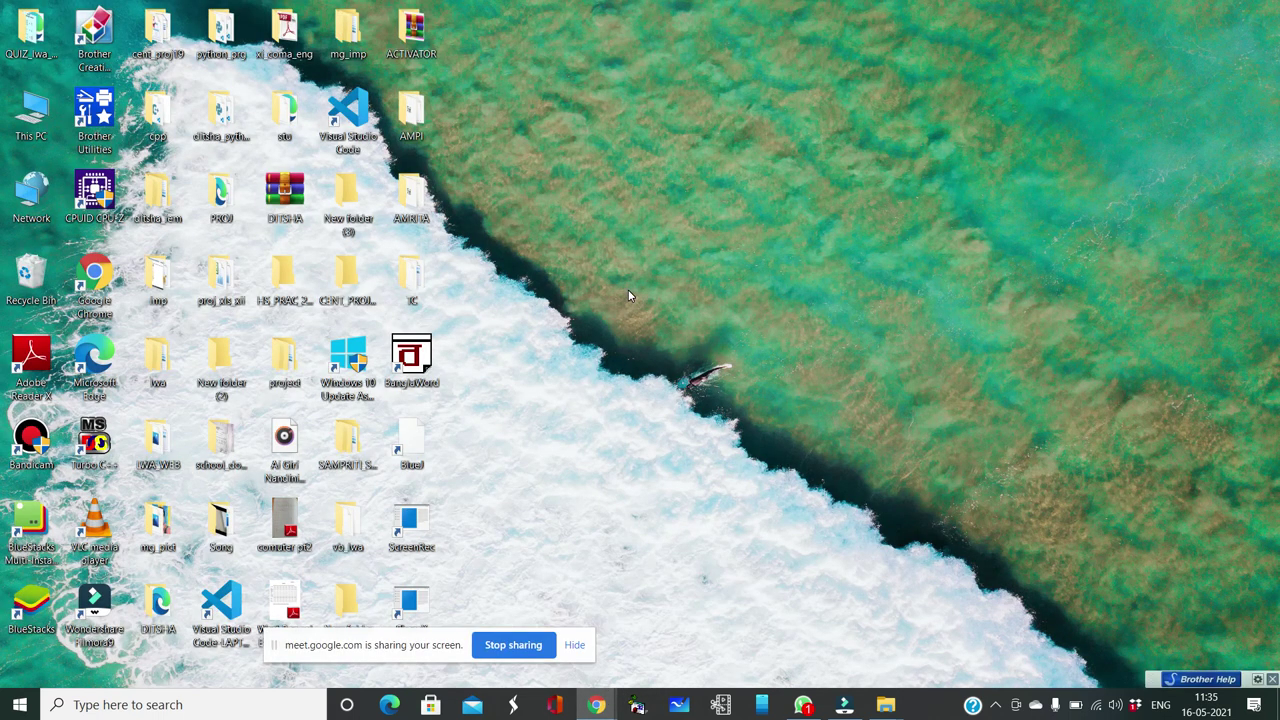
click(390, 705)
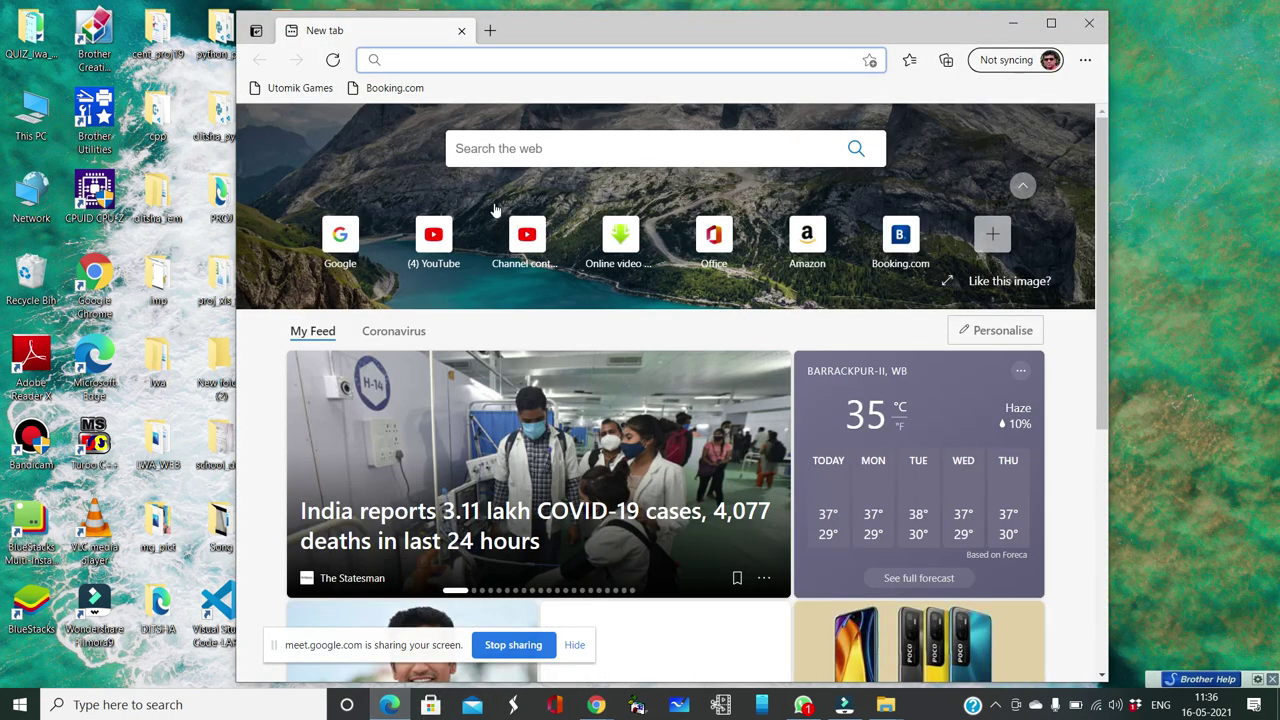
click(527, 152)
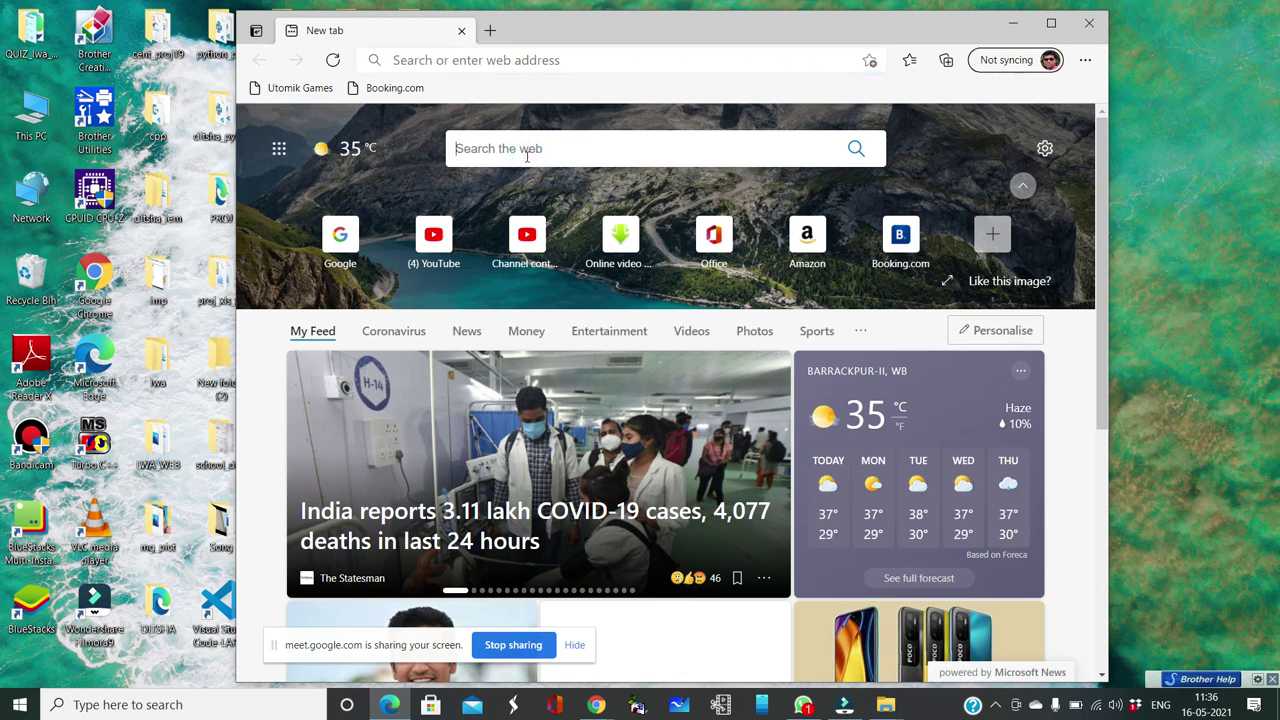
text(c)
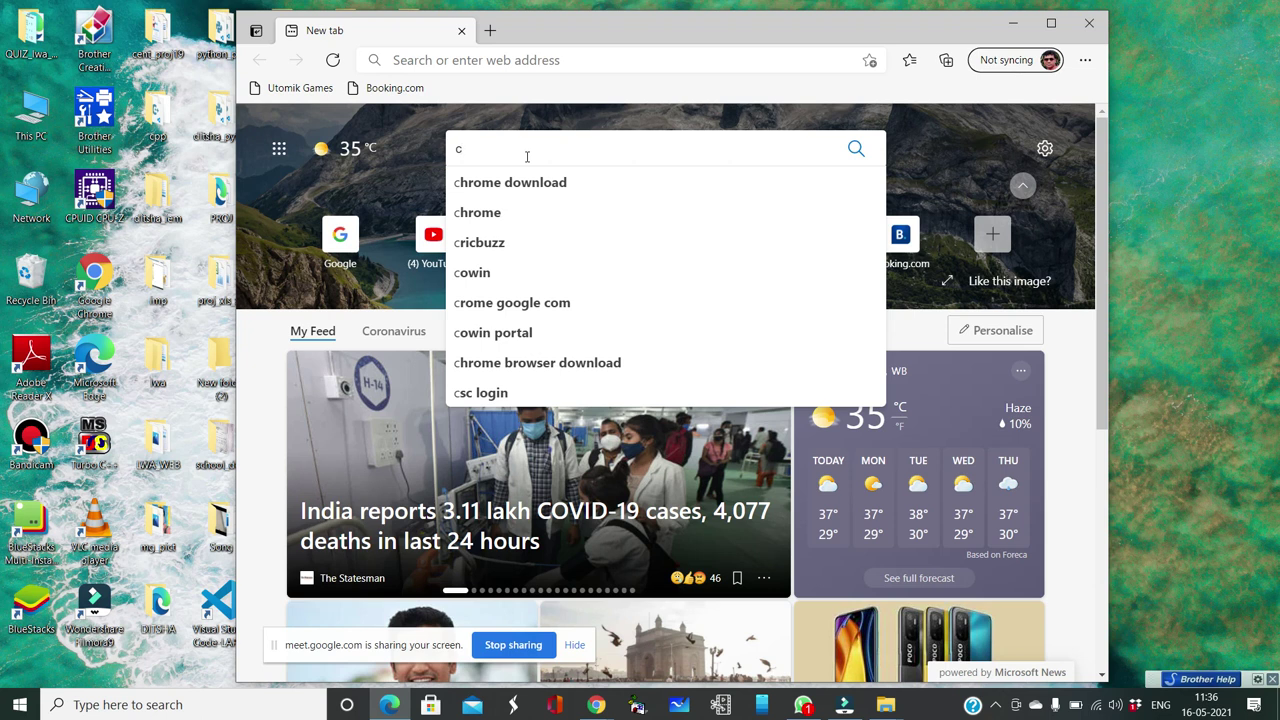
key(BackSpace)
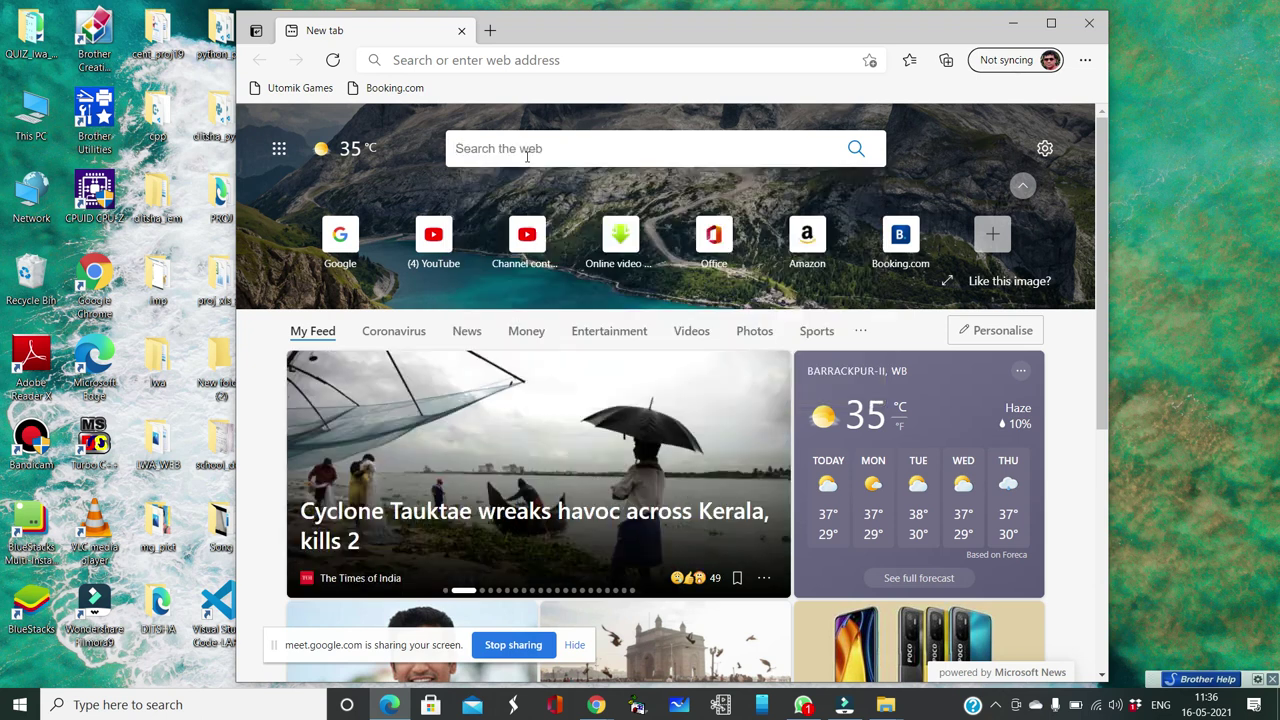
text(game)
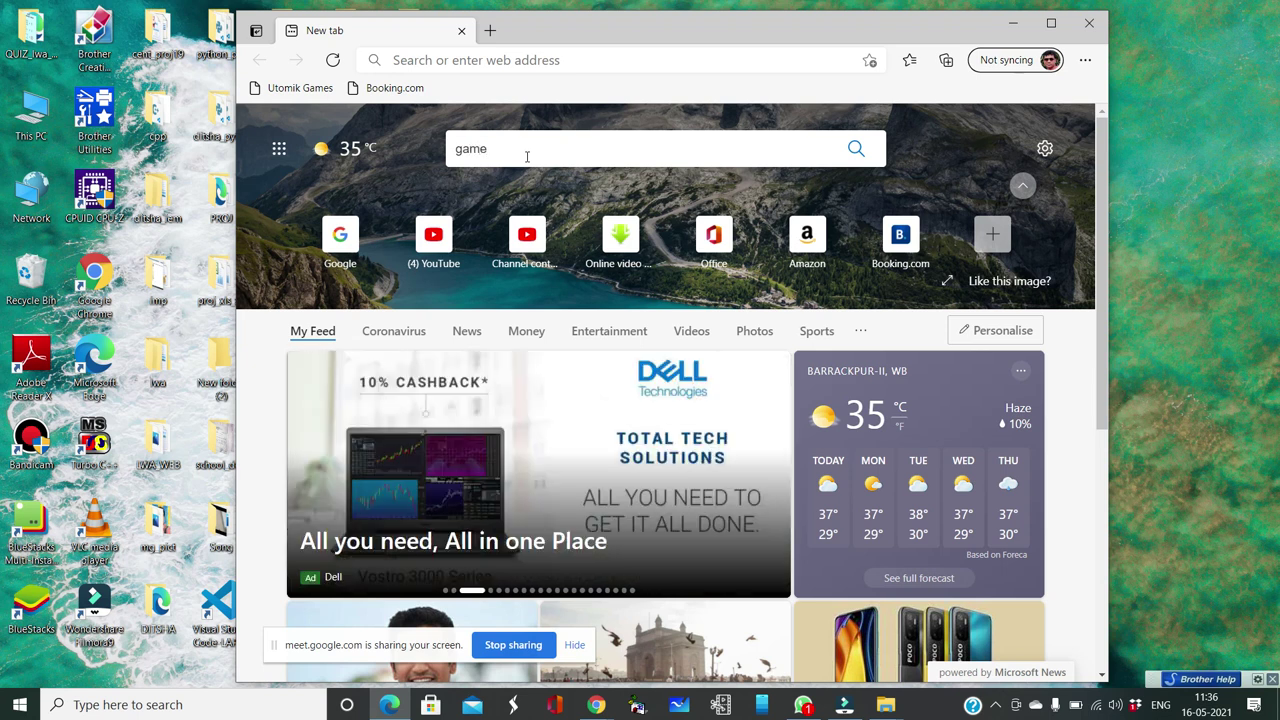
key(Return)
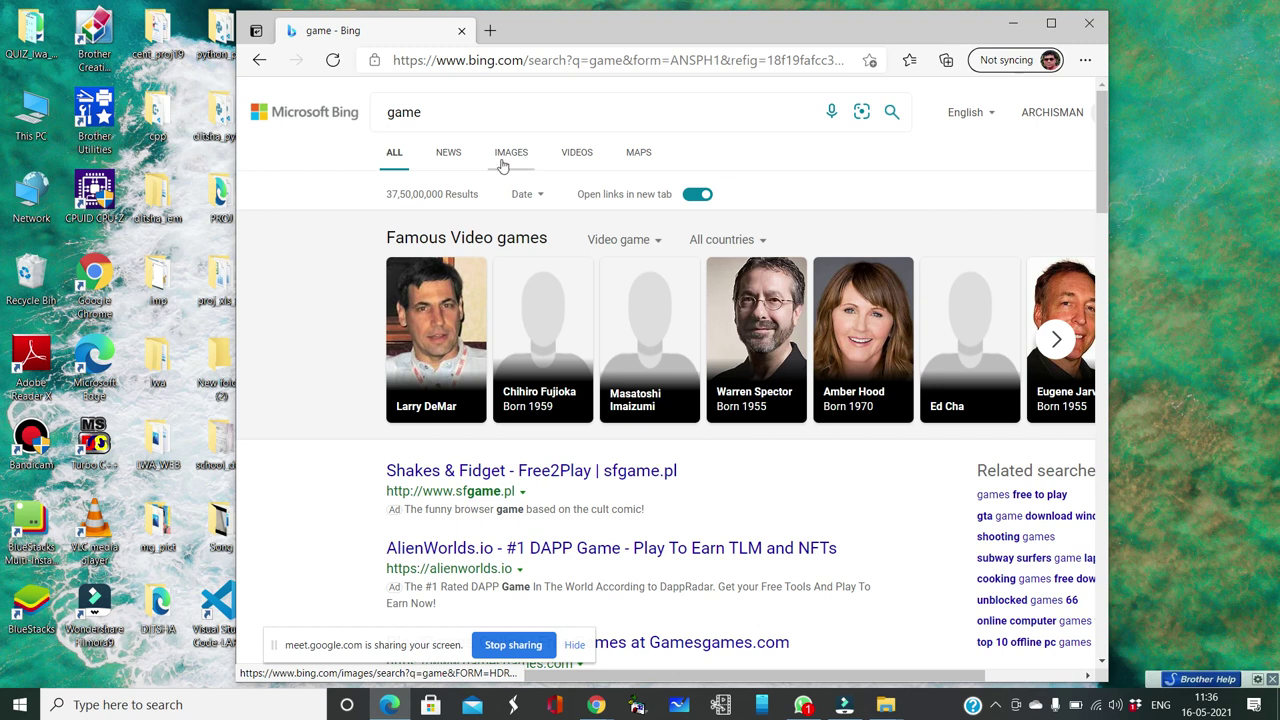
Browse the game search results and open the Smarty Bubbles game page on Addicting Games
scroll(501, 167, down, 9)
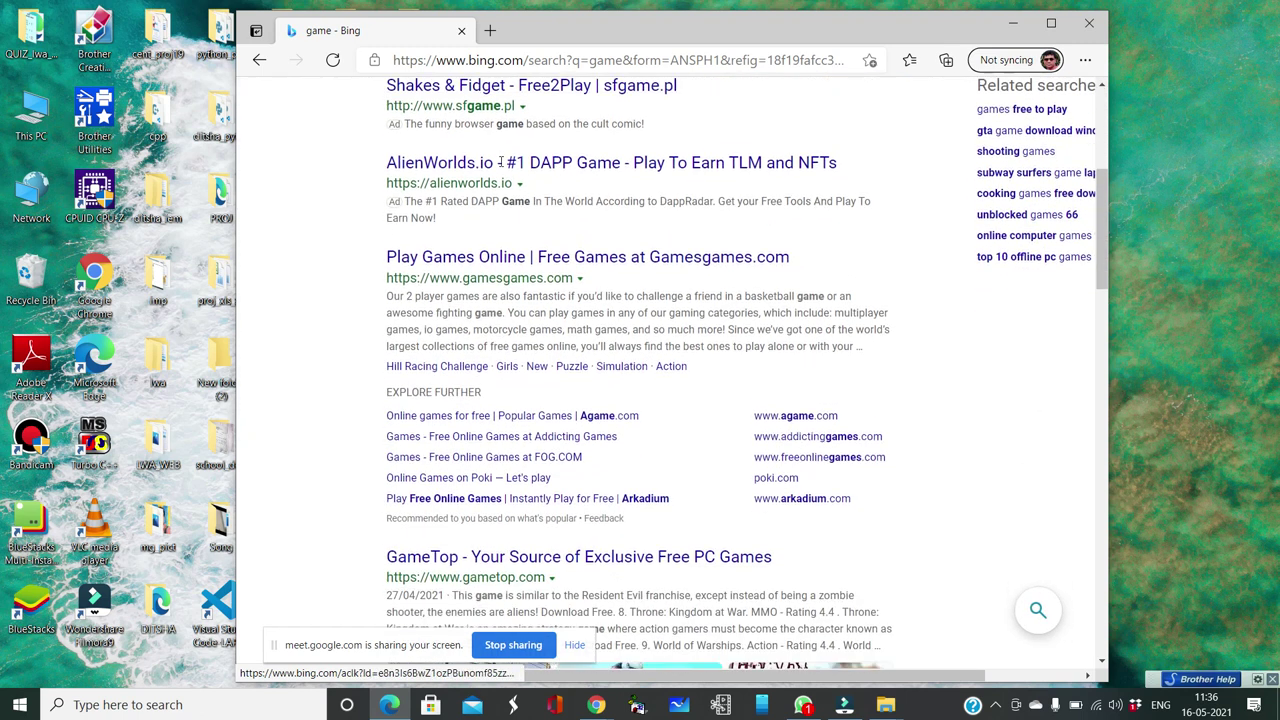
scroll(501, 167, down, 4)
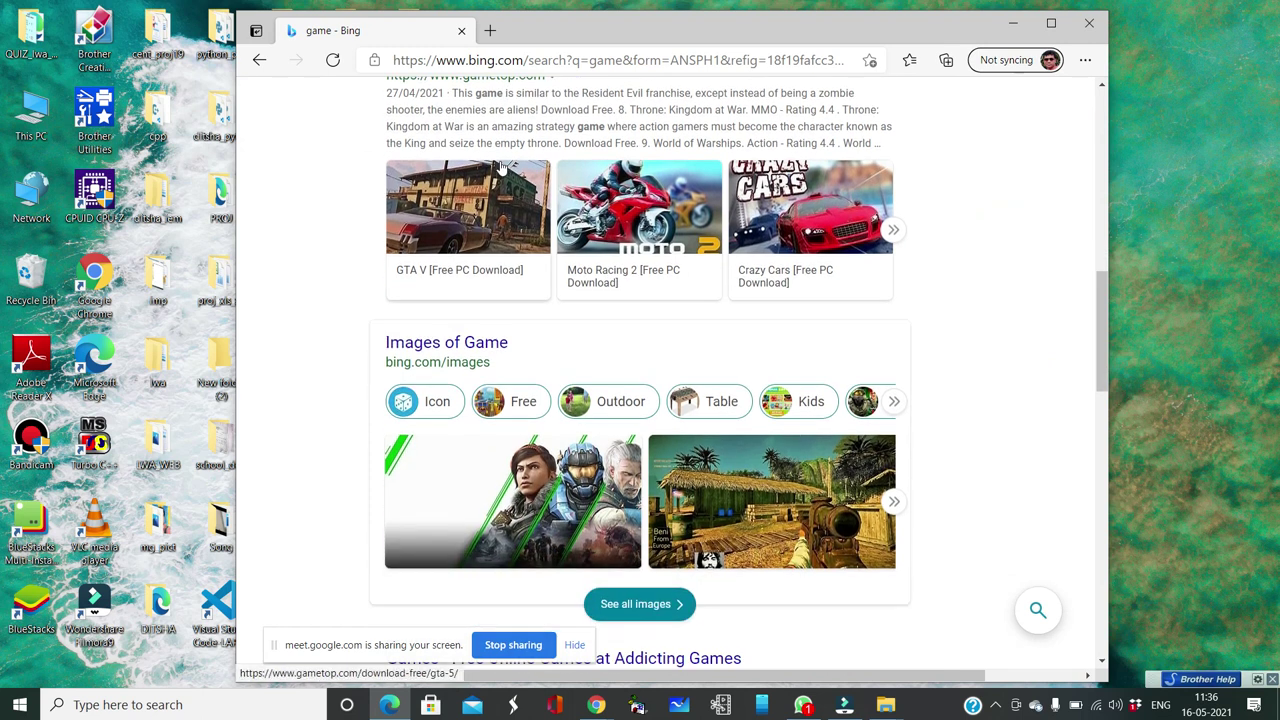
scroll(501, 167, down, 3)
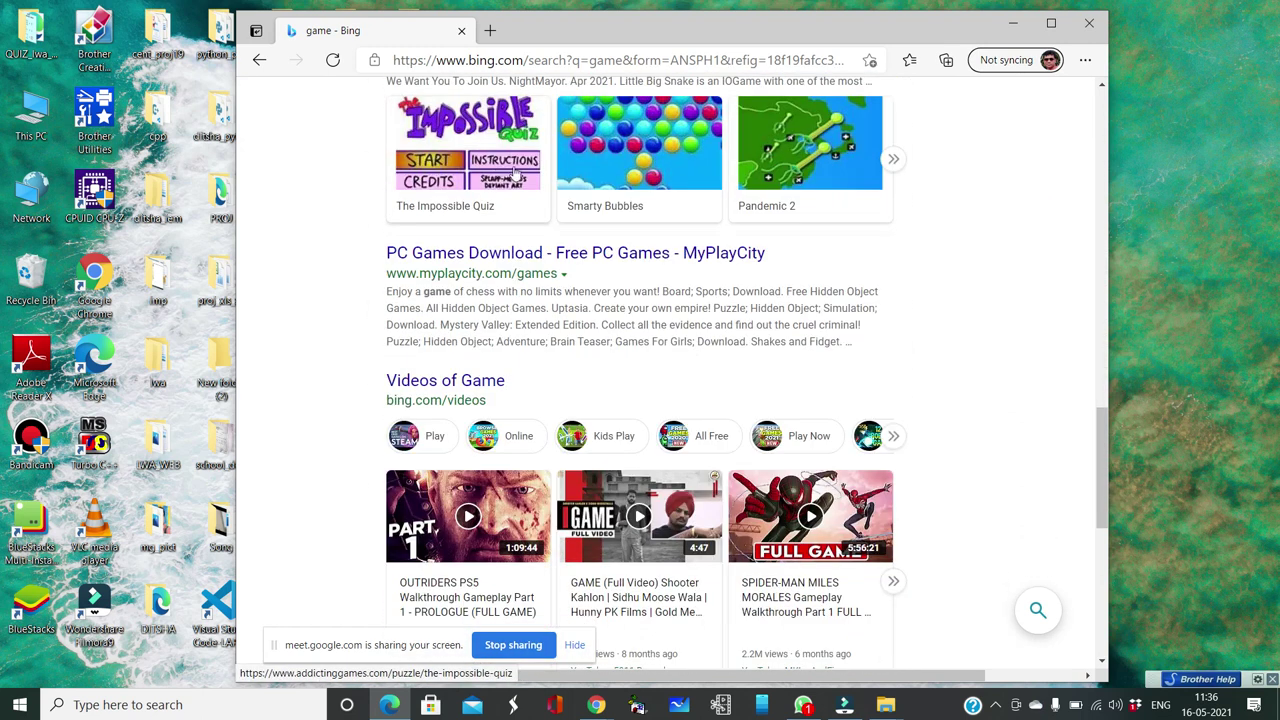
click(603, 178)
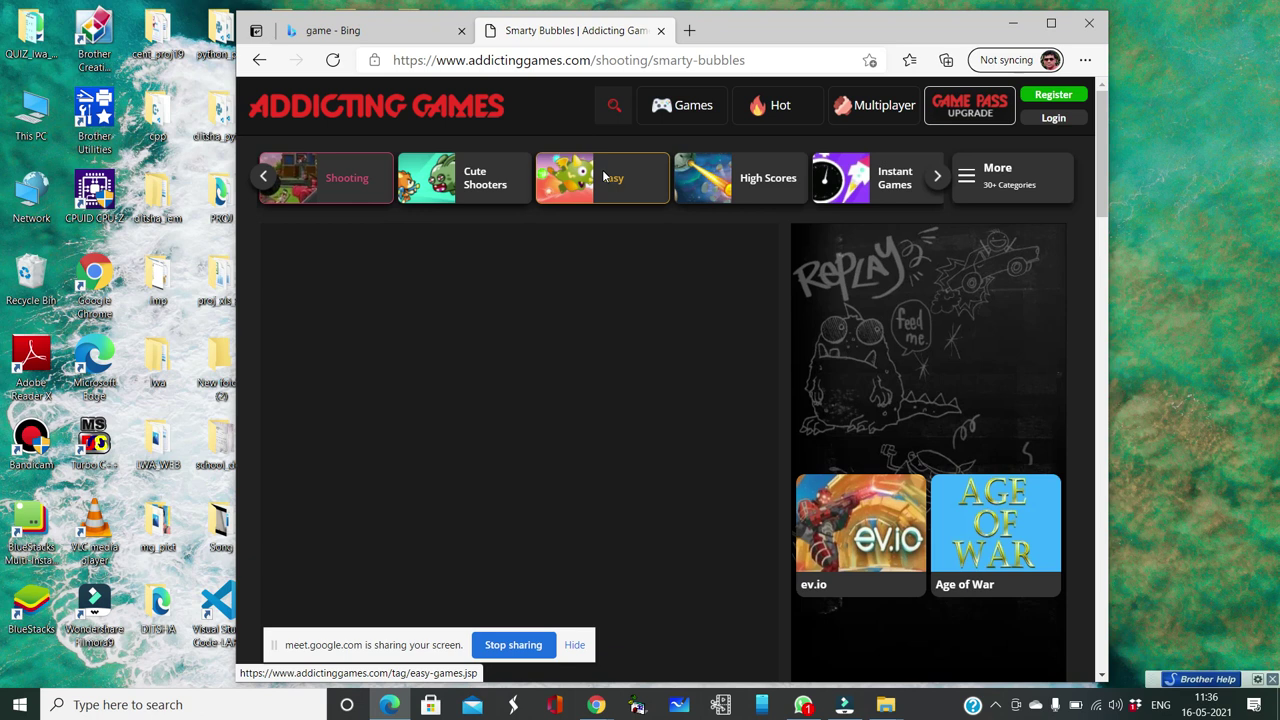
click(600, 404)
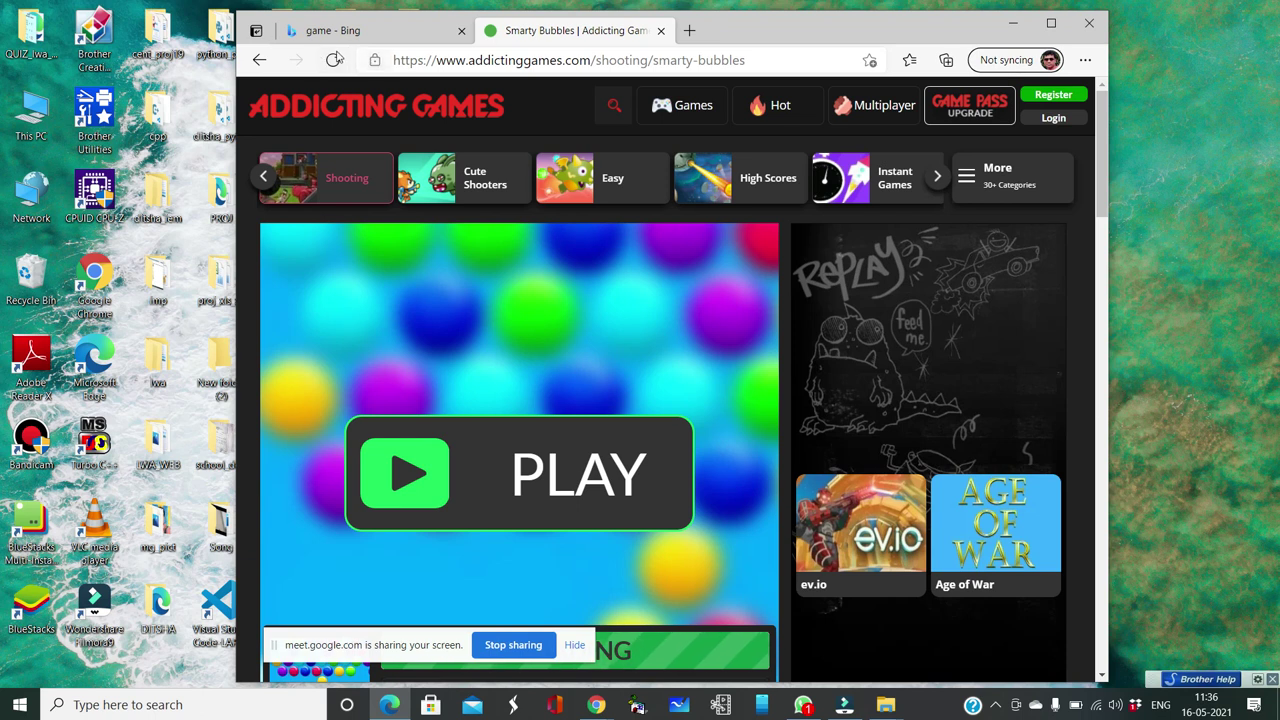
Return to the Bing results and search for "free game install for pc" instead
click(258, 62)
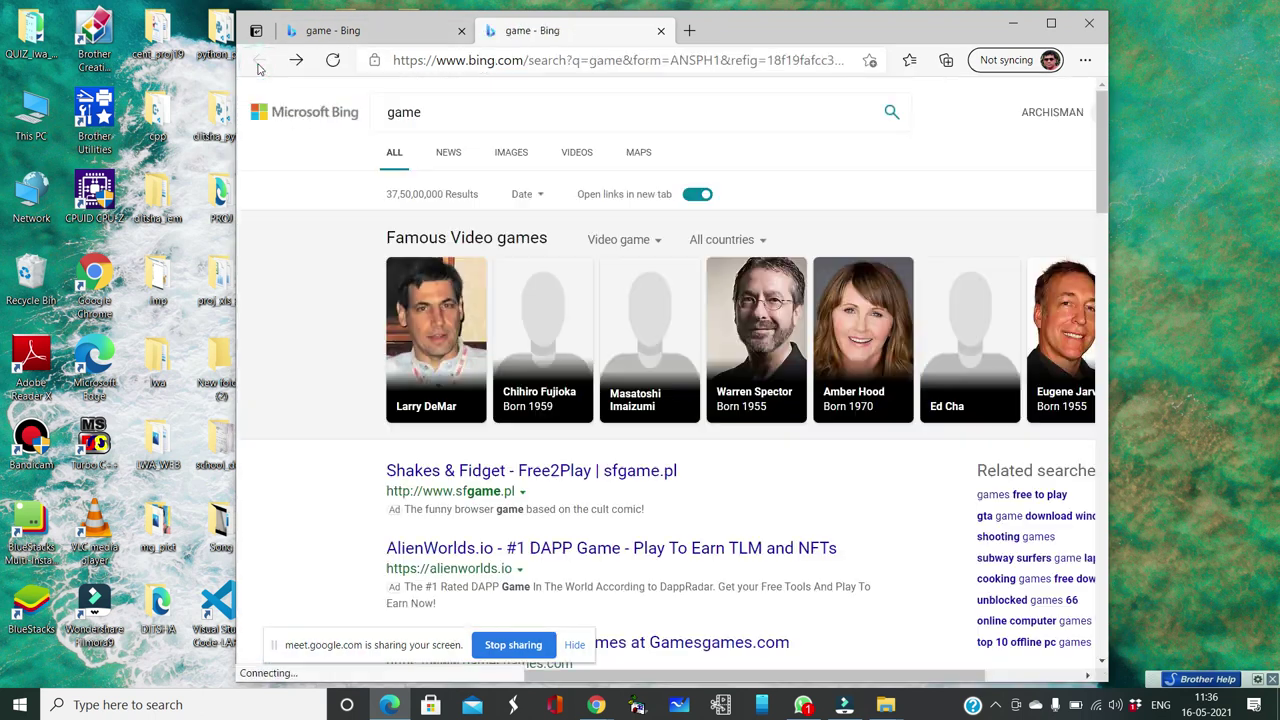
click(494, 116)
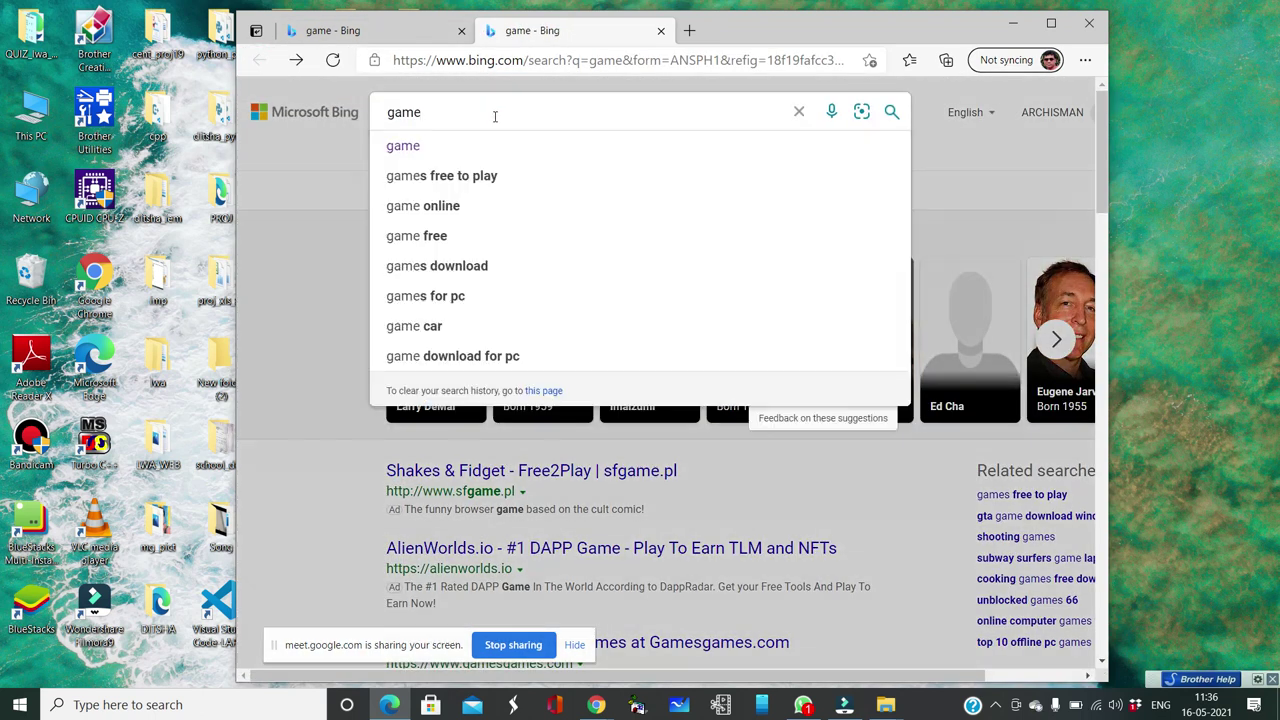
key(Left)
key(Left)
key(Left)
text(free game)
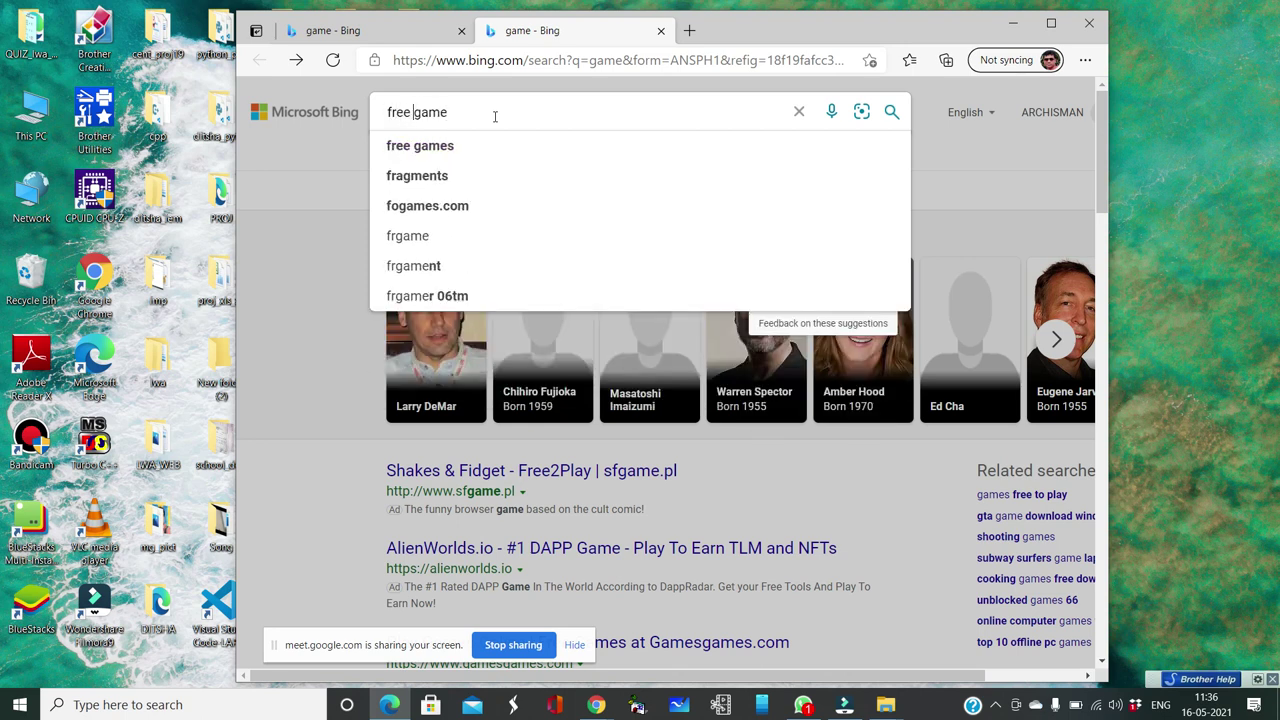
text( install)
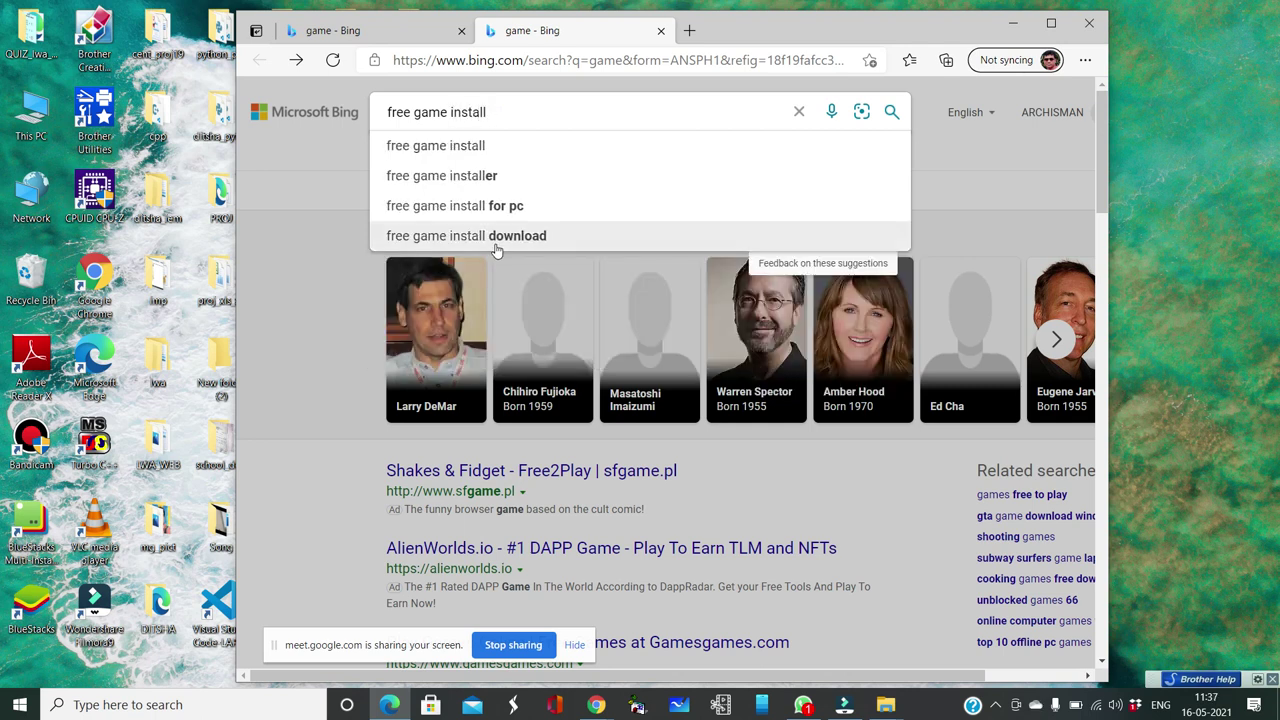
click(524, 207)
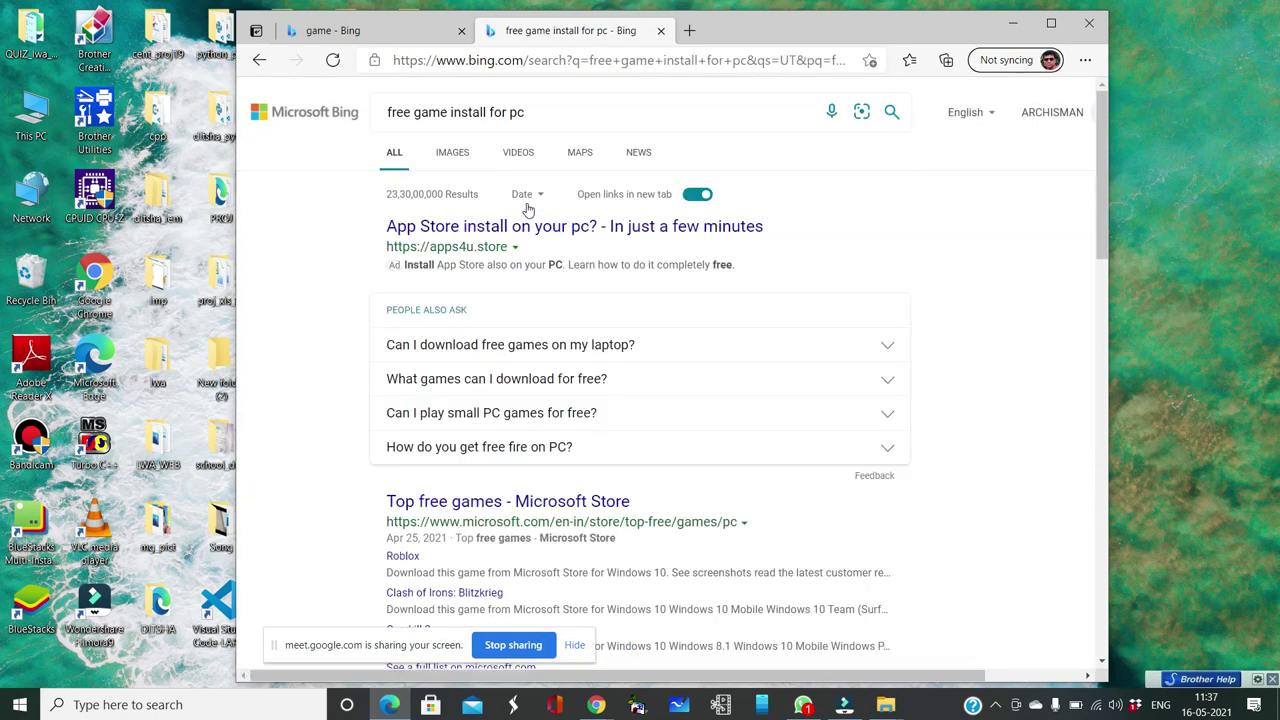
Open the "100% Free Games Download" result from myrealgames.com and download the Supercow game
scroll(528, 209, down, 5)
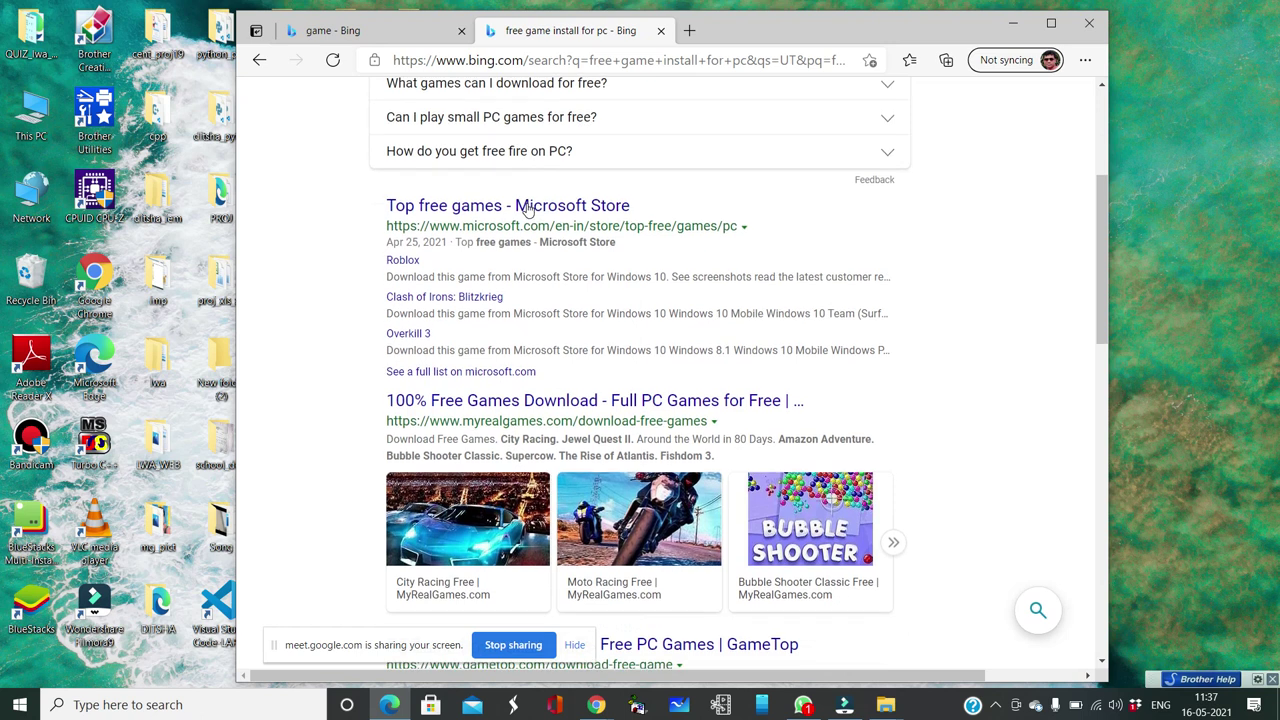
scroll(528, 209, down, 1)
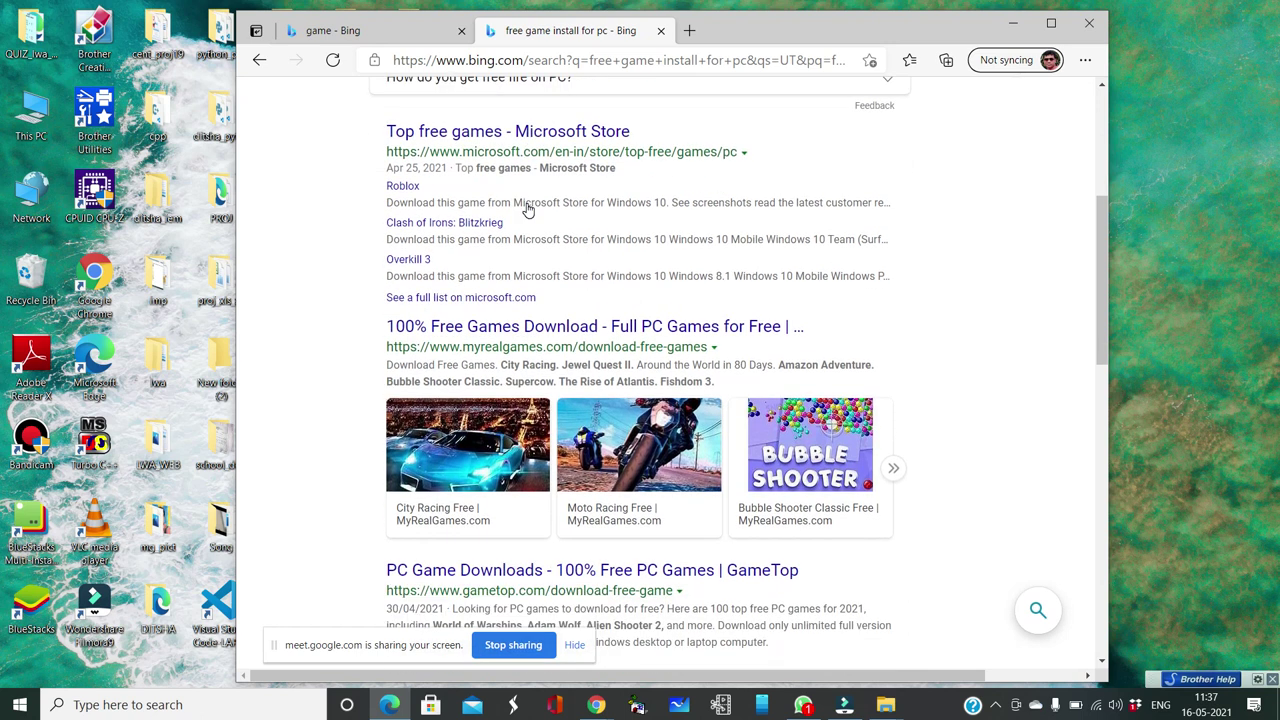
click(490, 336)
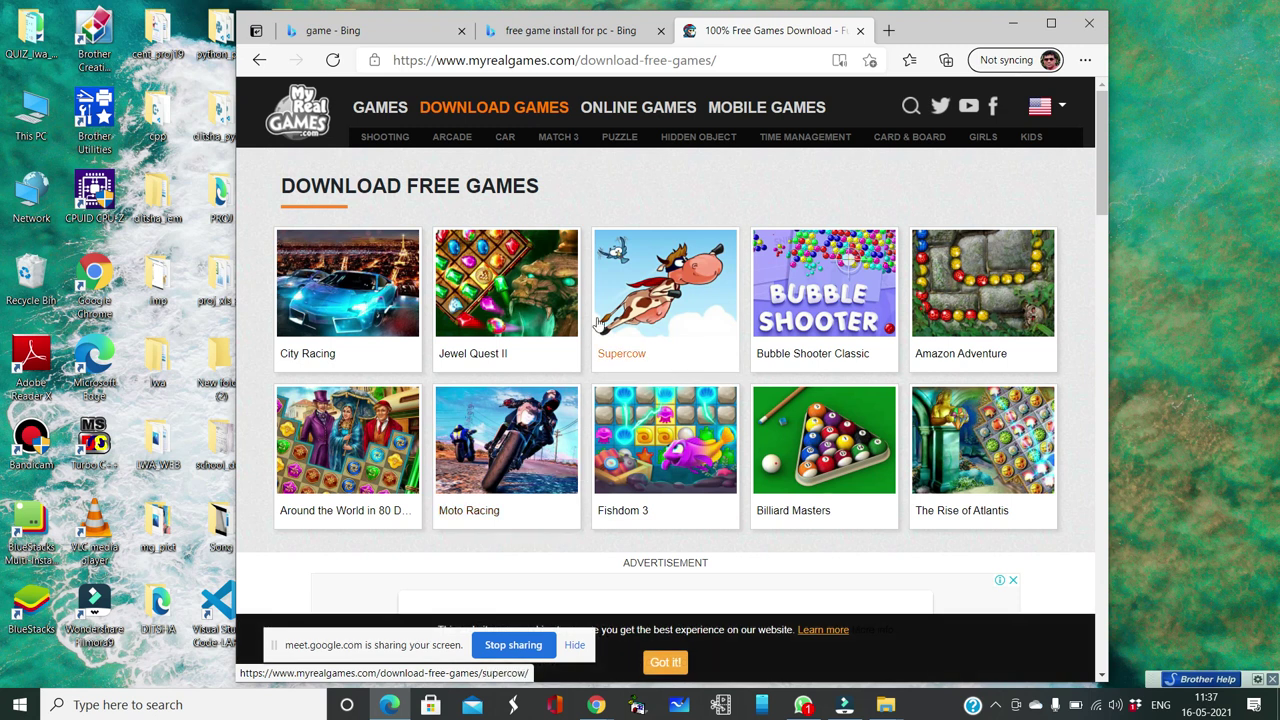
click(657, 262)
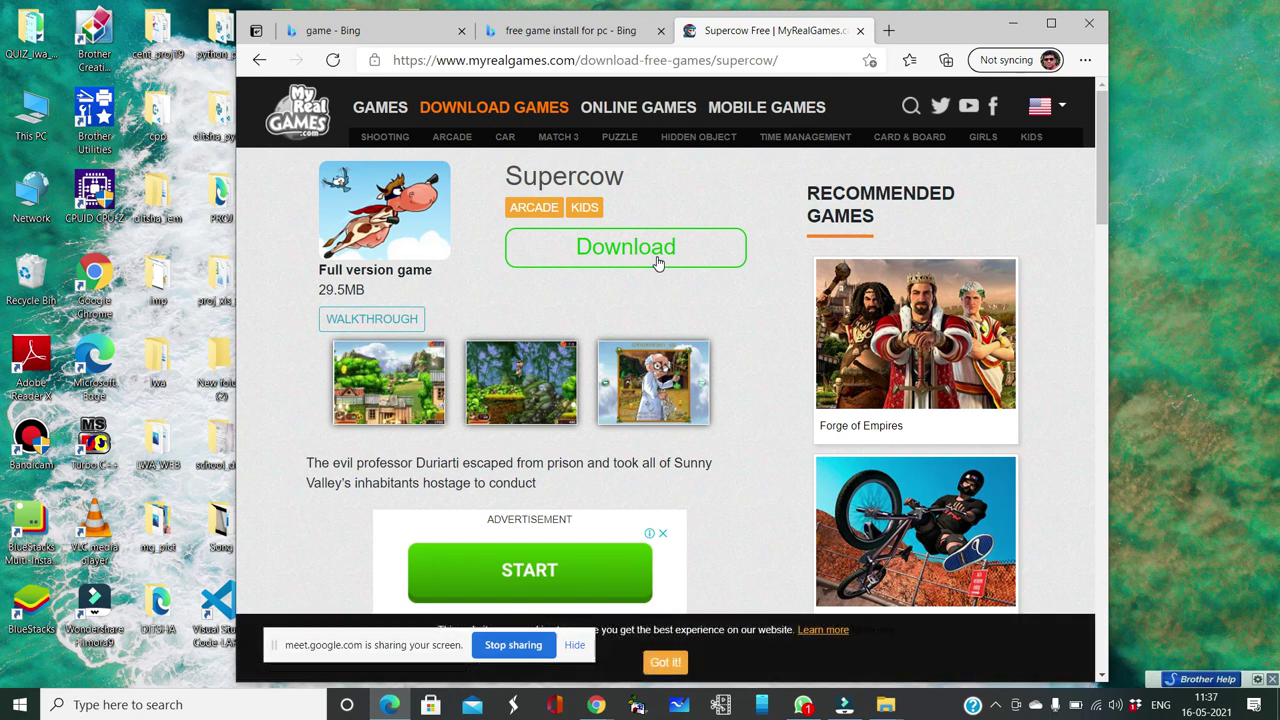
click(657, 262)
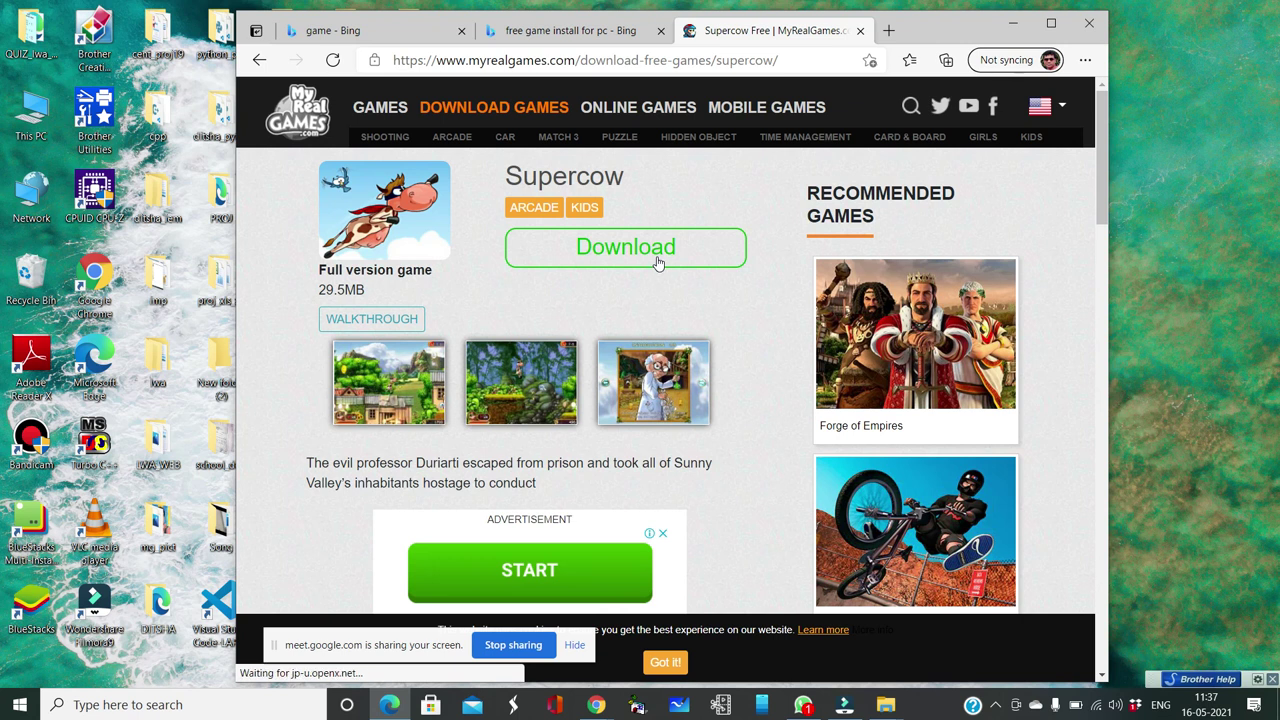
click(657, 262)
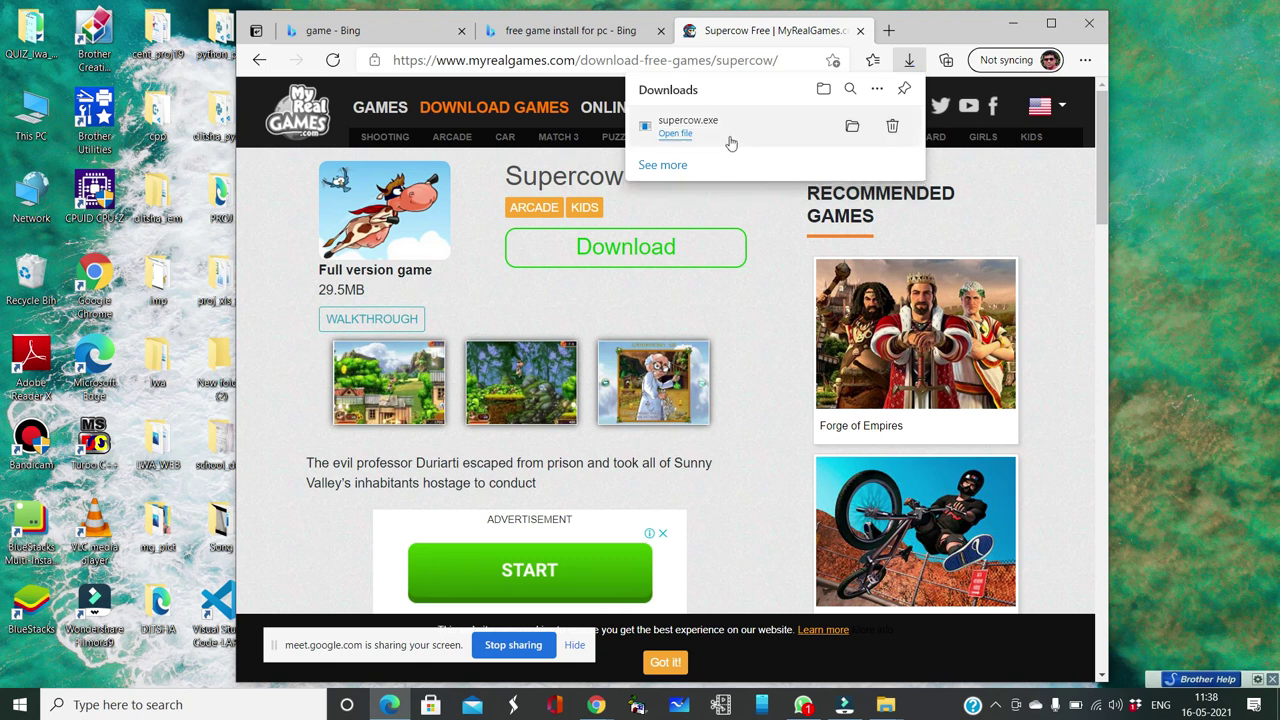
Run the downloaded supercow.exe installer, accept the license agreement and keep the default destination folder
click(680, 136)
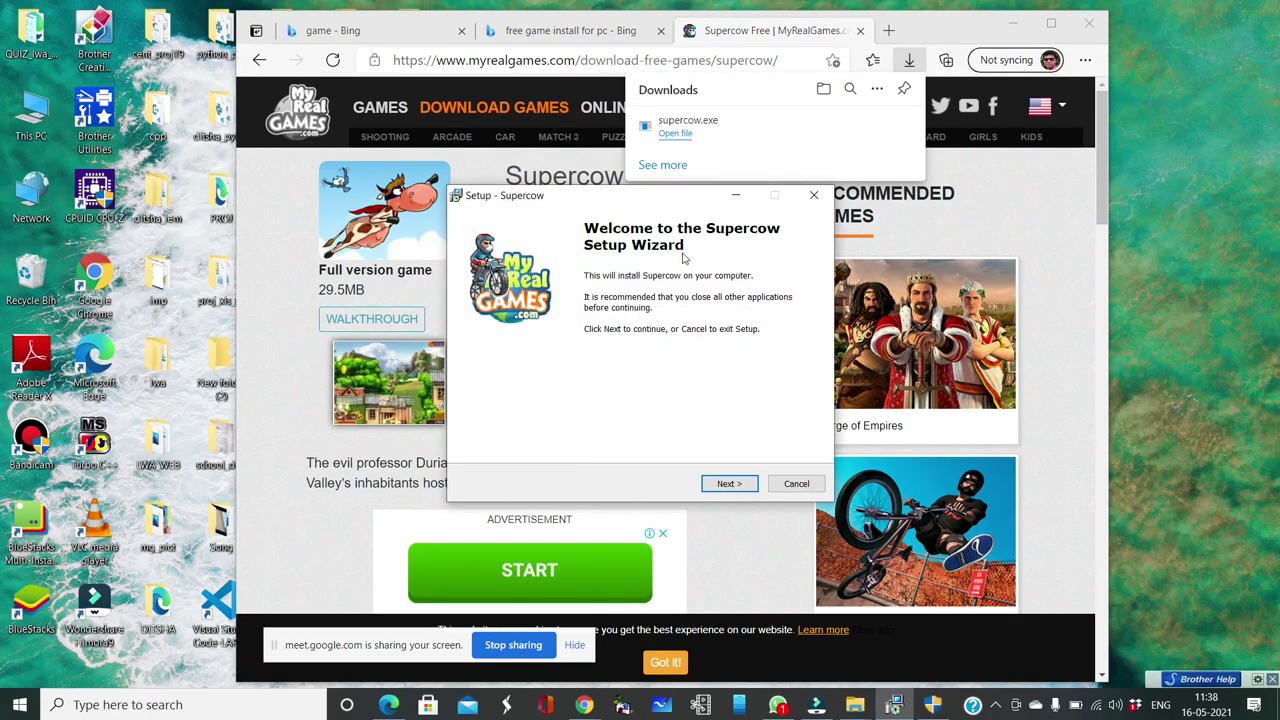
click(728, 485)
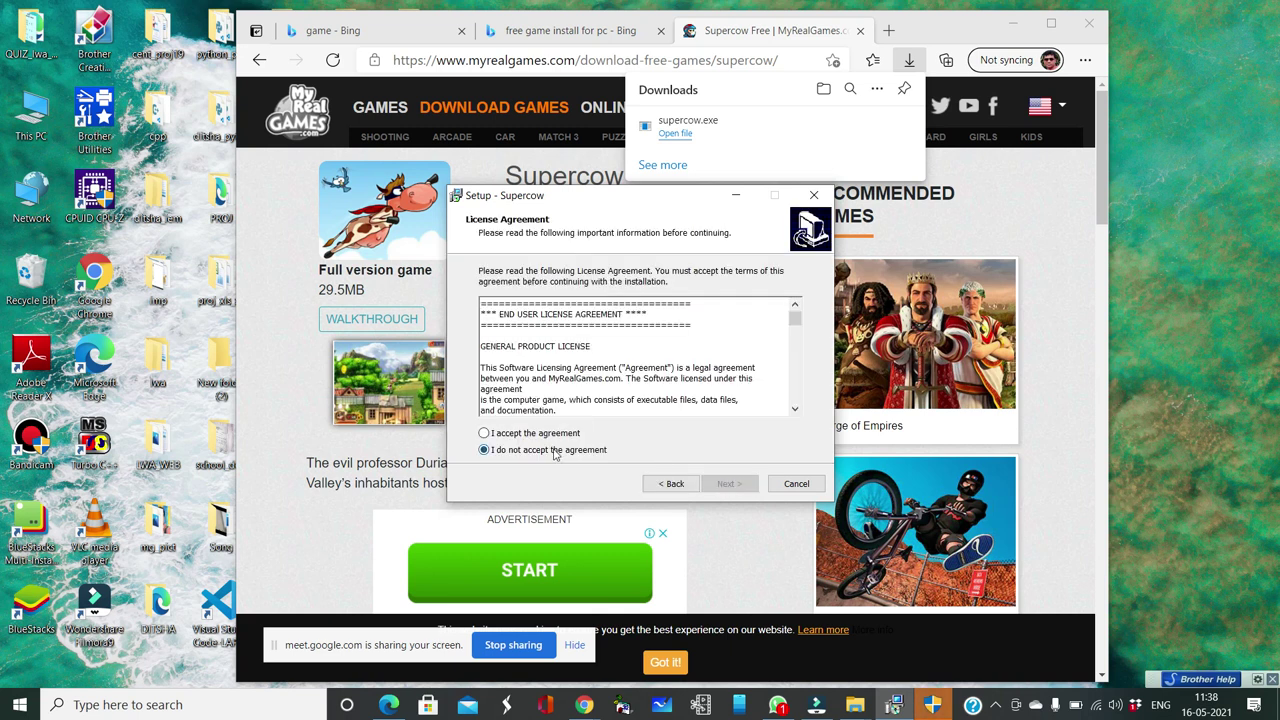
click(554, 435)
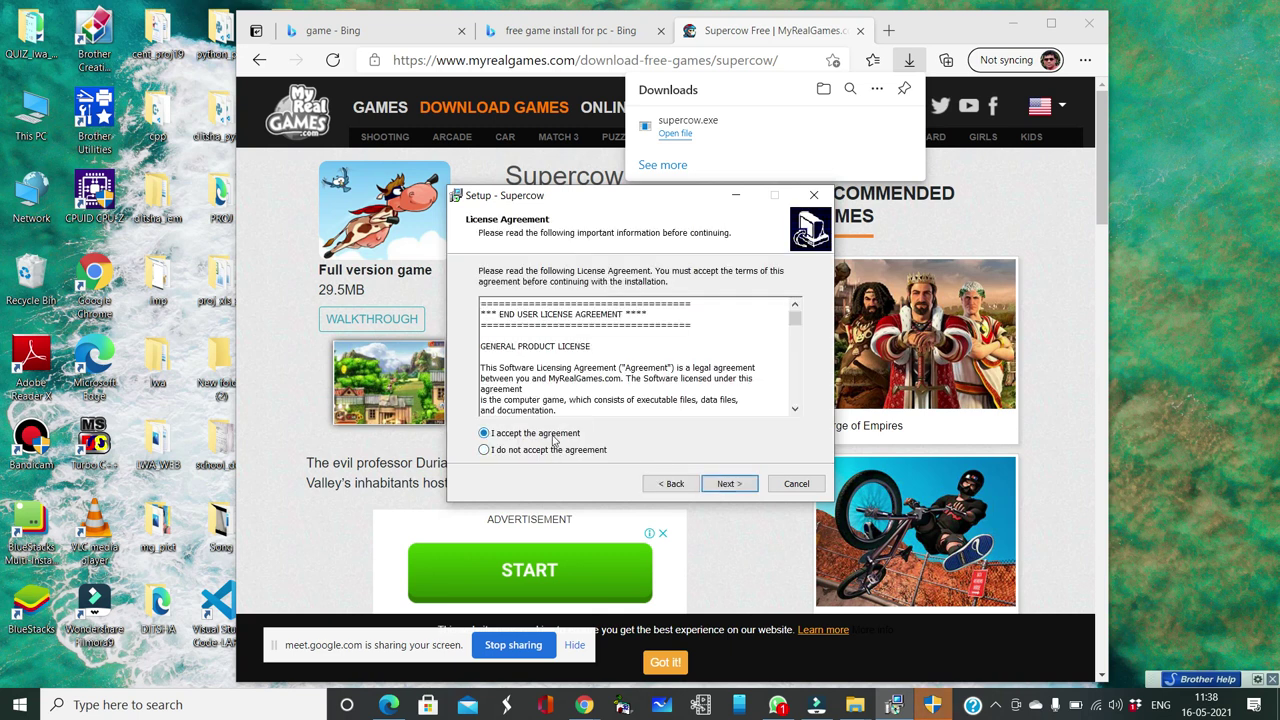
click(728, 484)
click(728, 484)
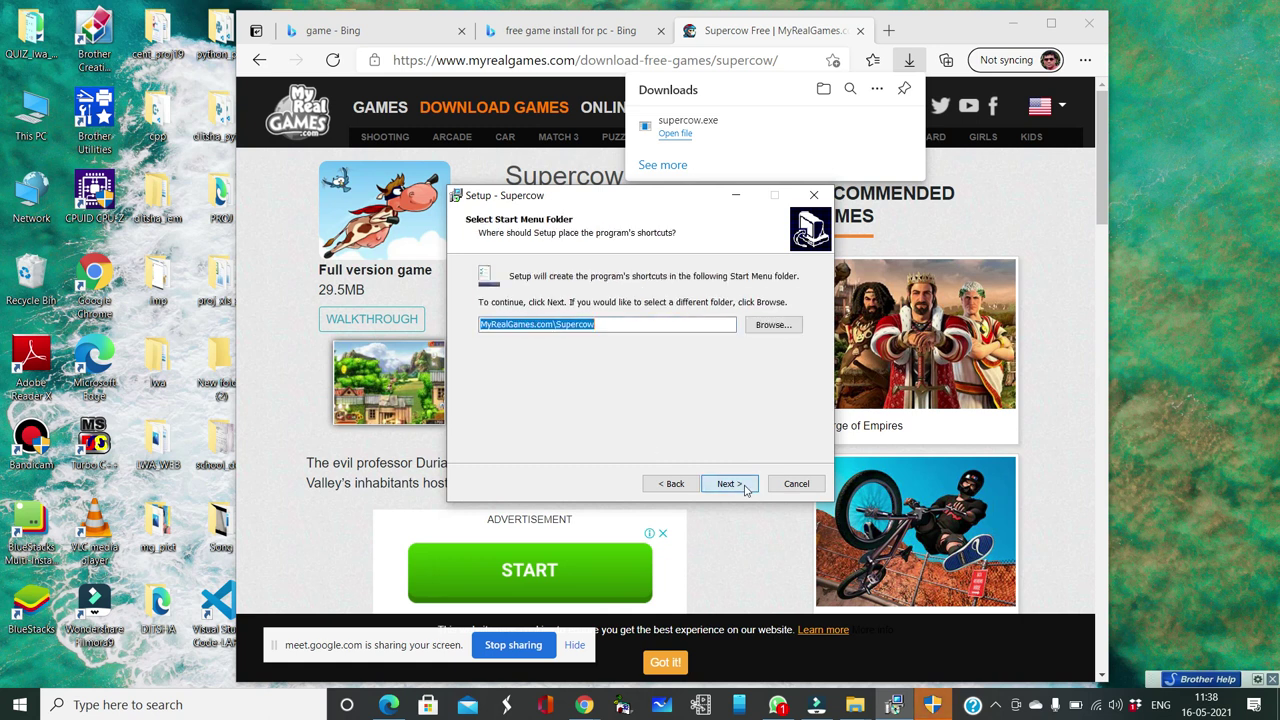
Install Supercow with the default Start Menu folder, minimize the browser window and finish the setup wizard
click(743, 487)
click(743, 487)
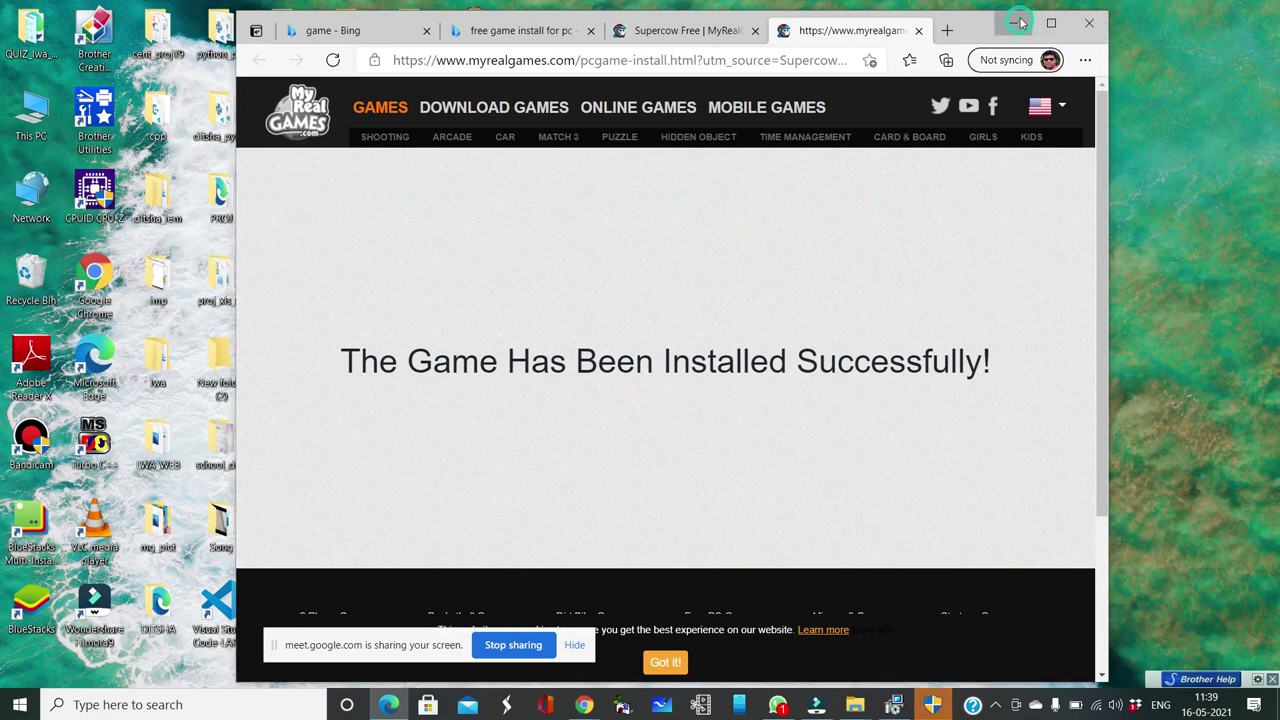
click(1018, 23)
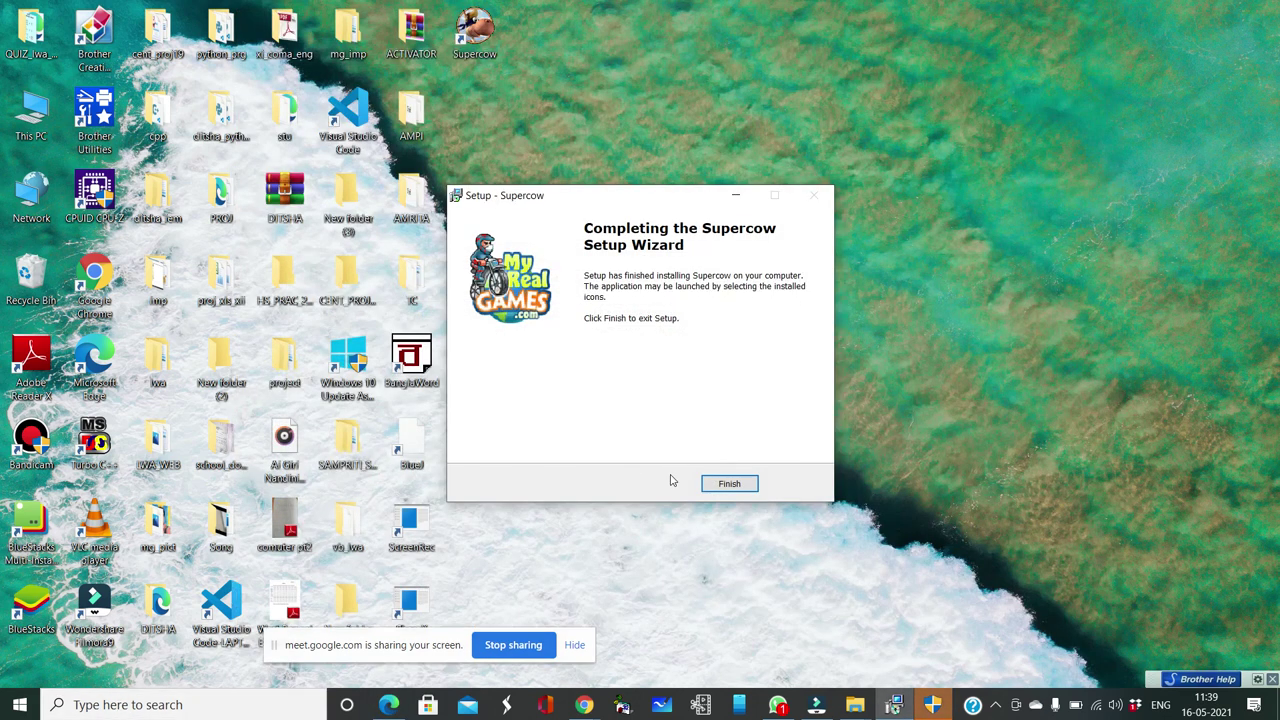
click(726, 484)
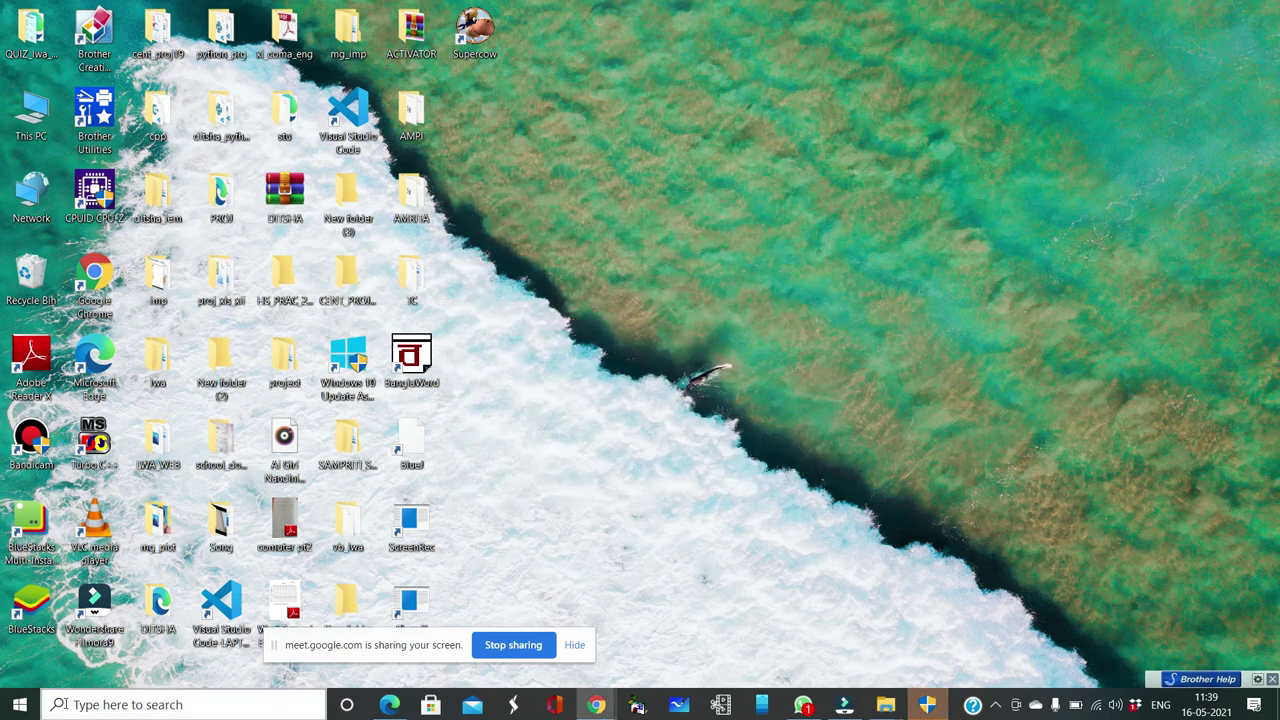
Search Windows for "super" and launch the Play Supercow app
click(66, 704)
text(s)
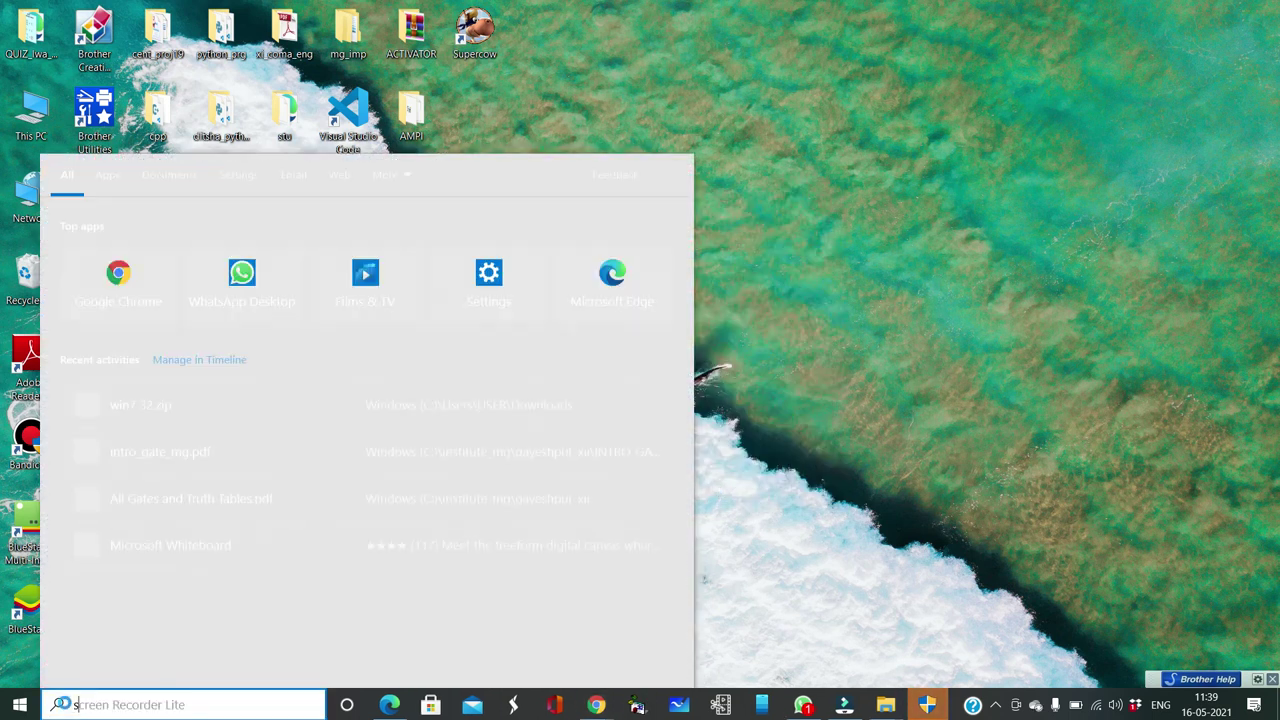
text(uper)
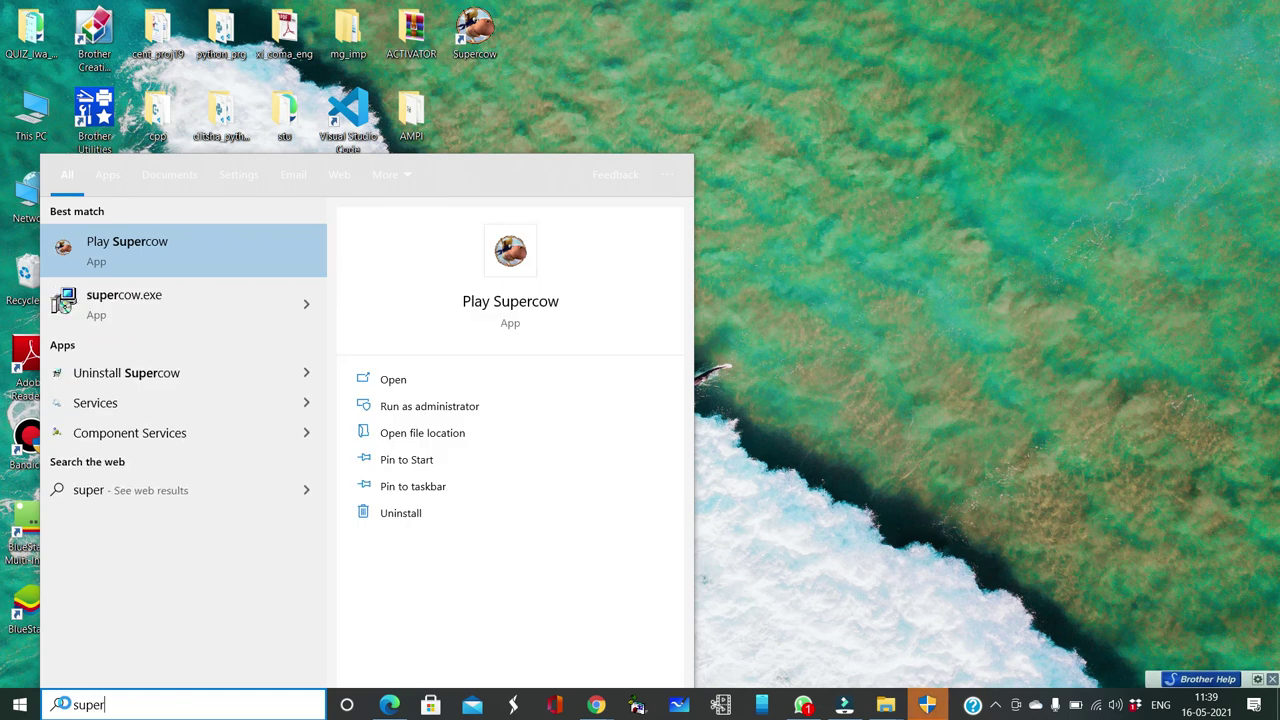
click(166, 270)
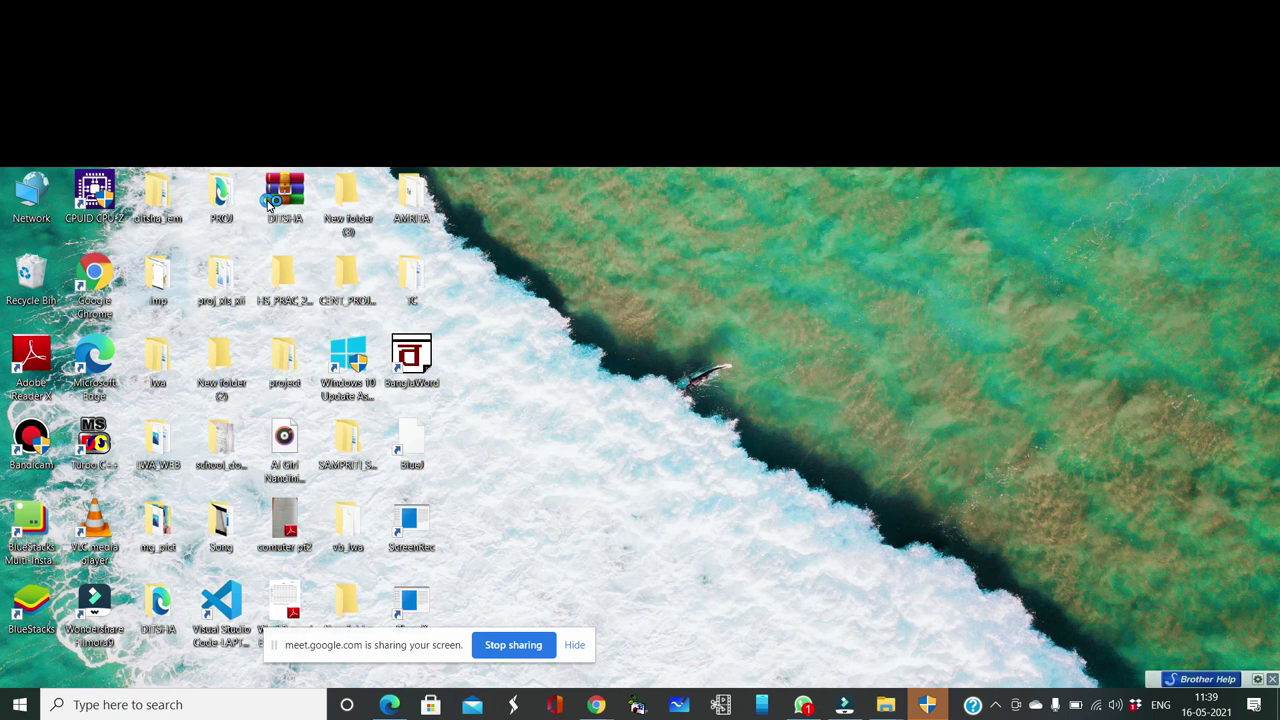
click(392, 168)
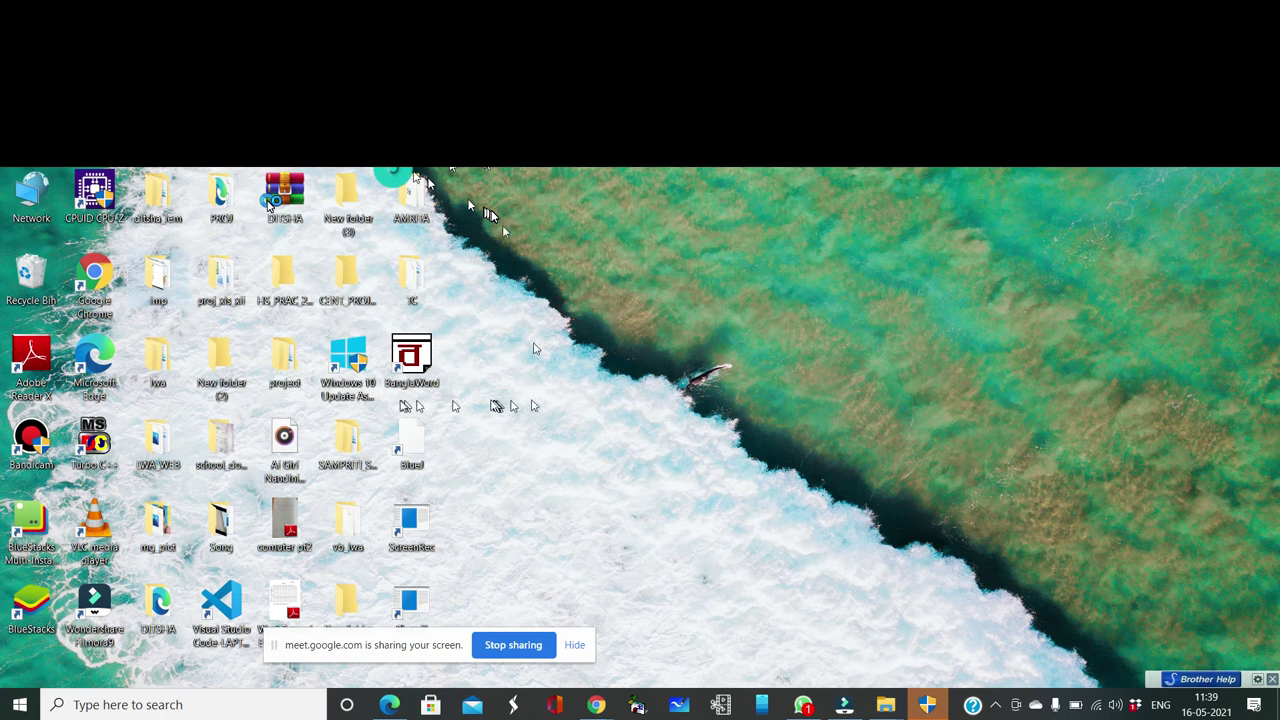
click(302, 302)
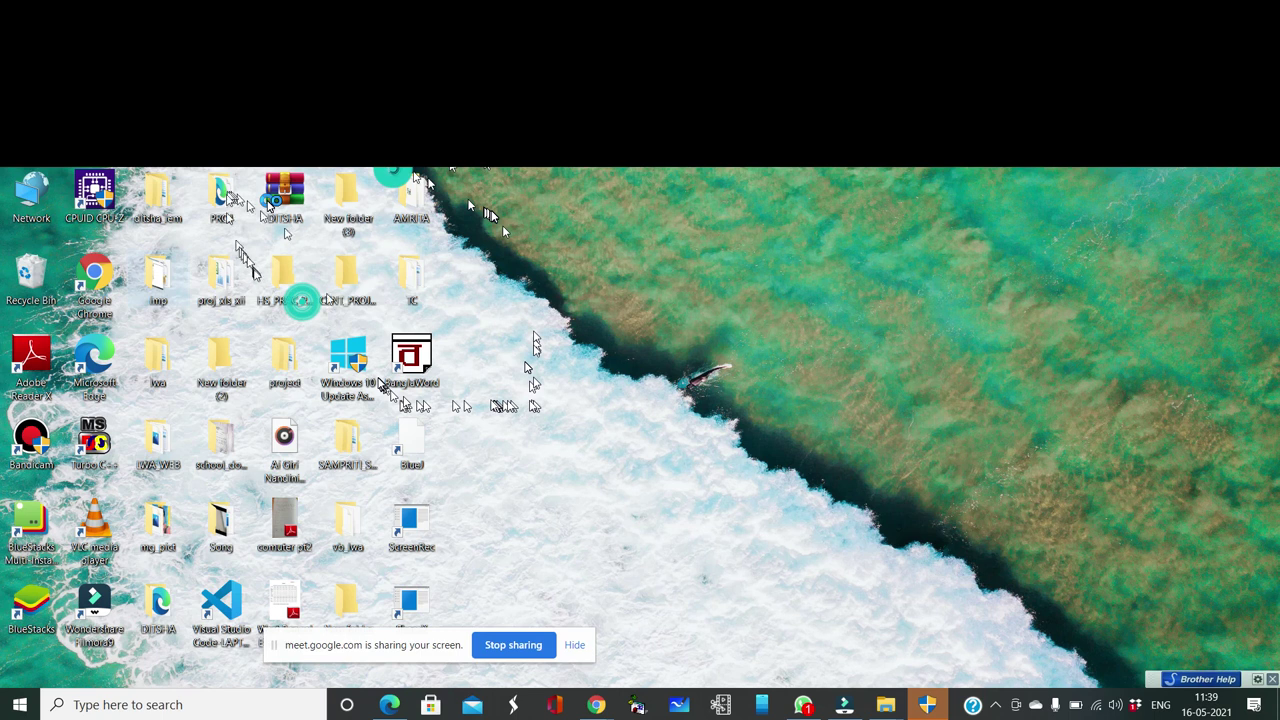
click(216, 189)
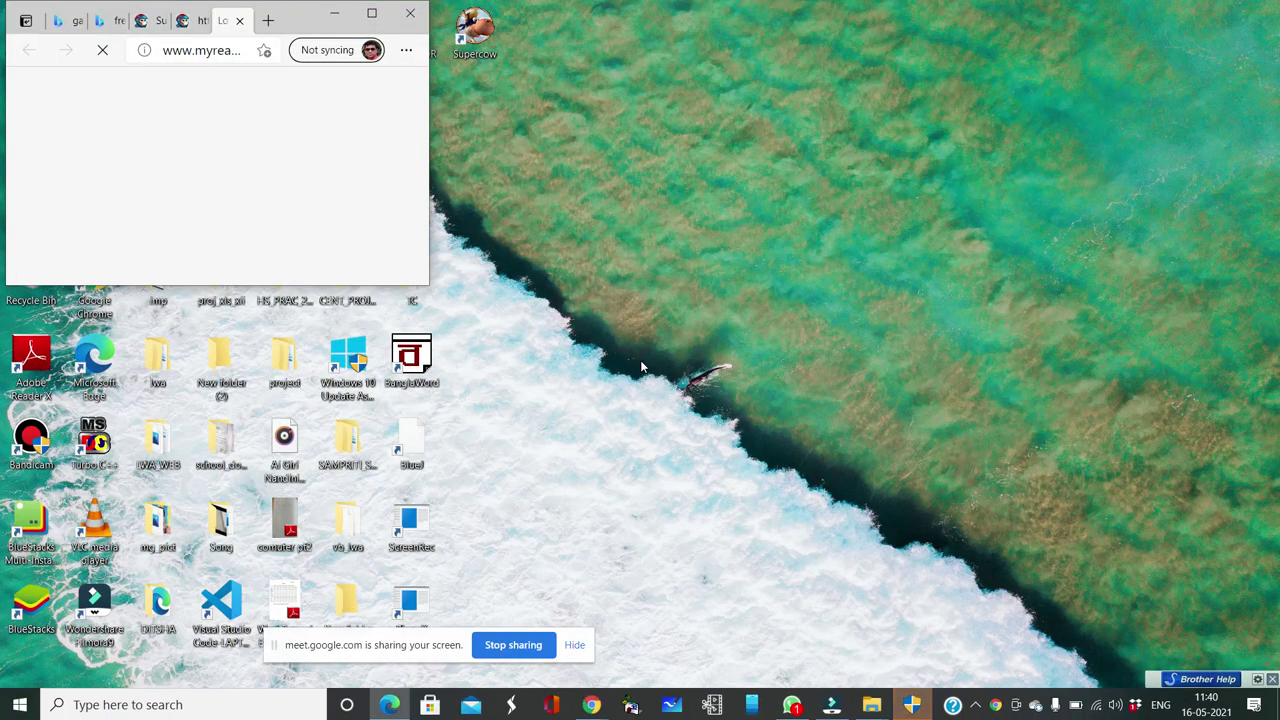
Close the small Edge window and dismiss the Program Compatibility Assistant message for game.exe
click(417, 11)
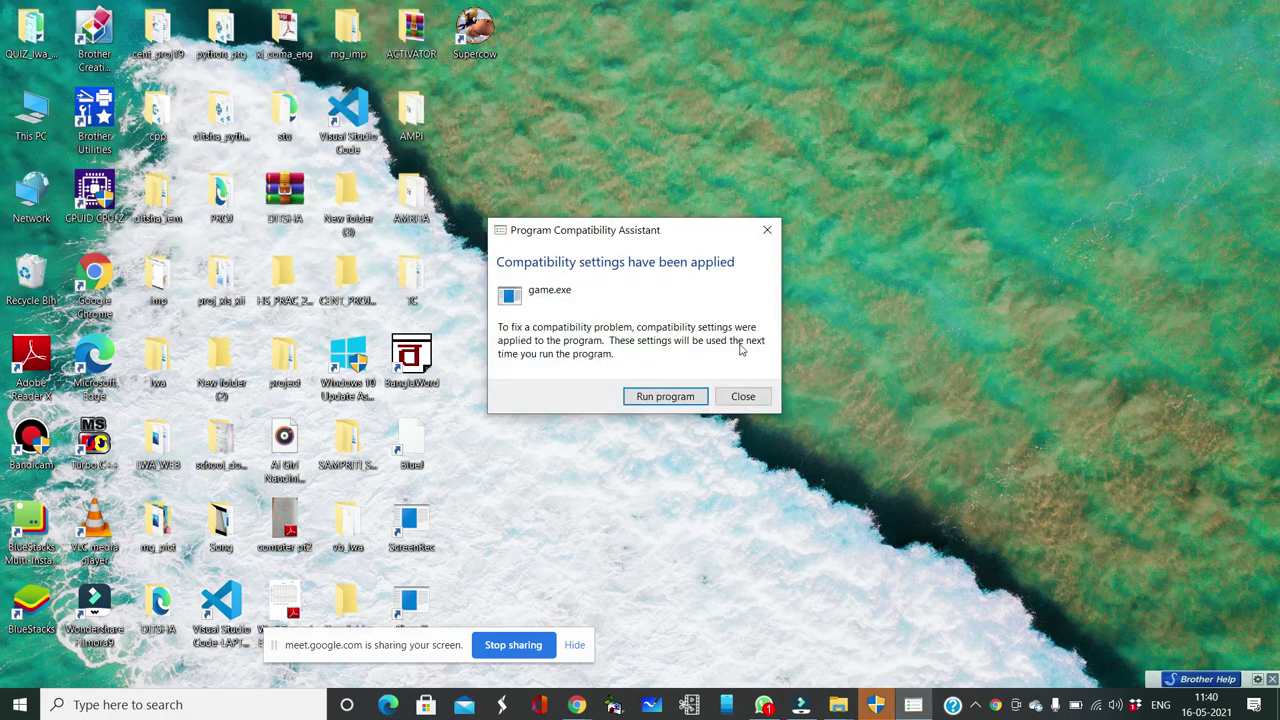
click(743, 396)
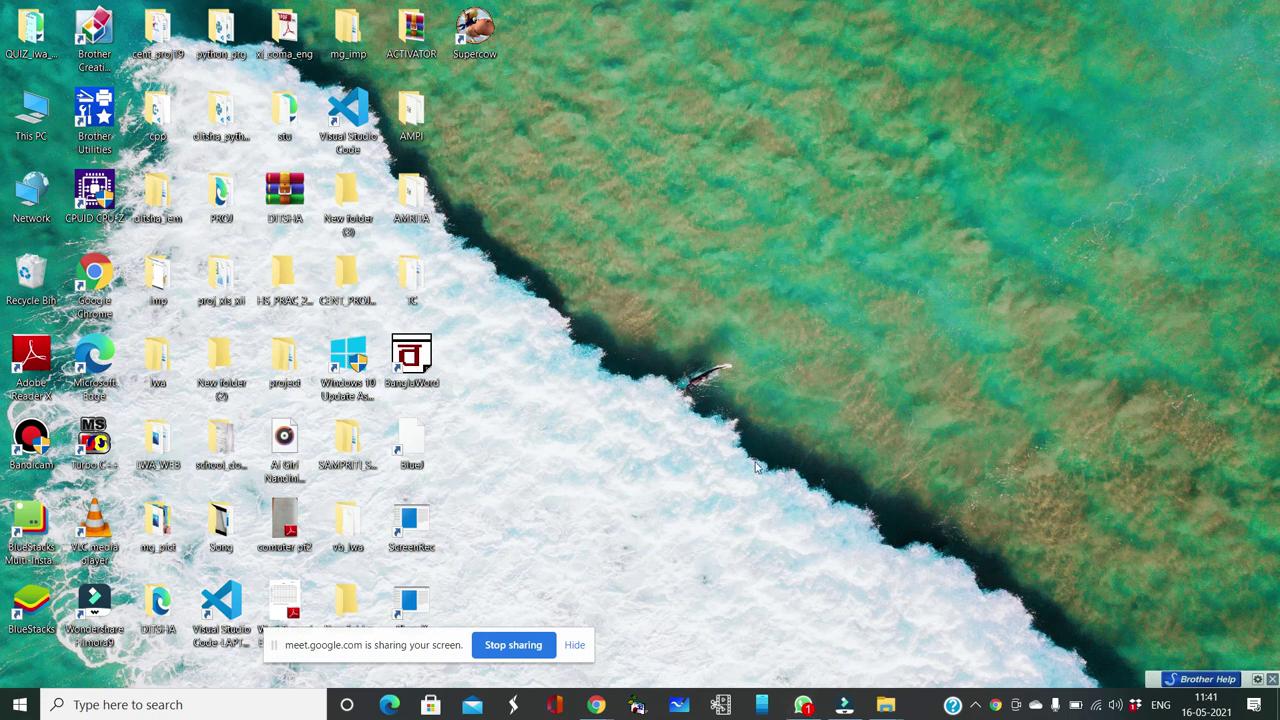
Open the Apps & features page in Windows Settings, maximize the window and expand the 3D Viewer entry
click(20, 705)
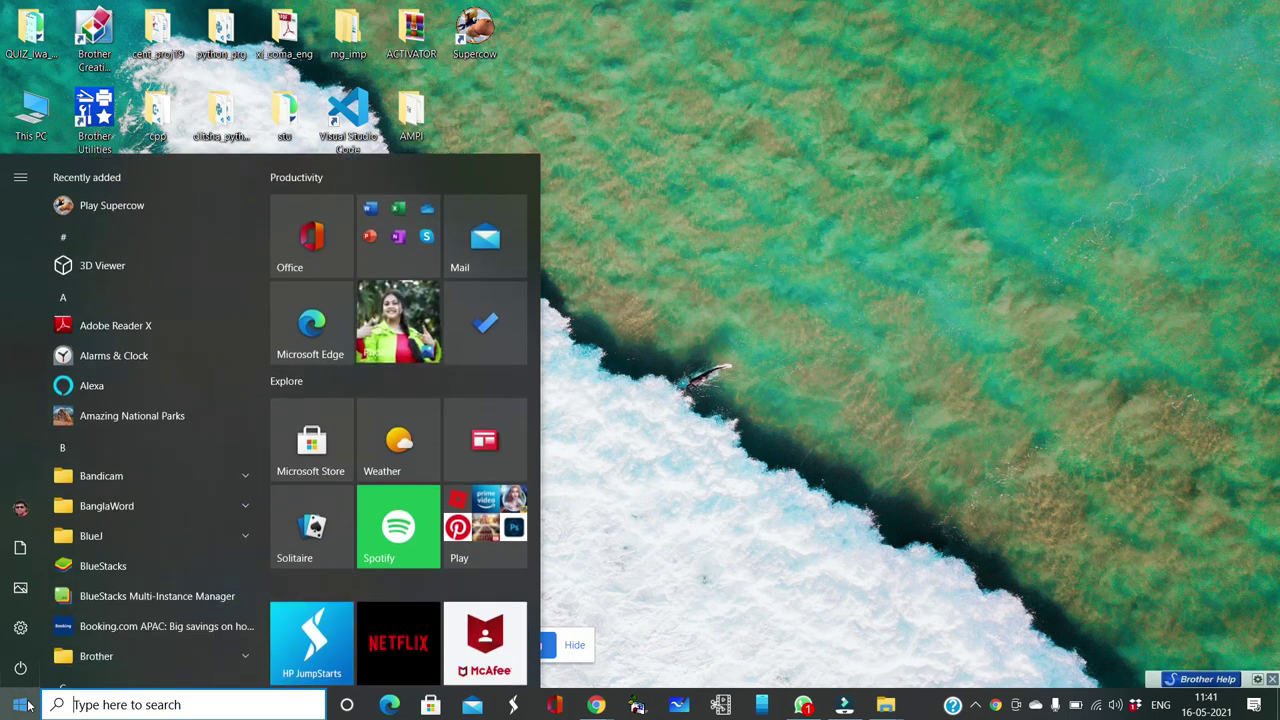
click(24, 630)
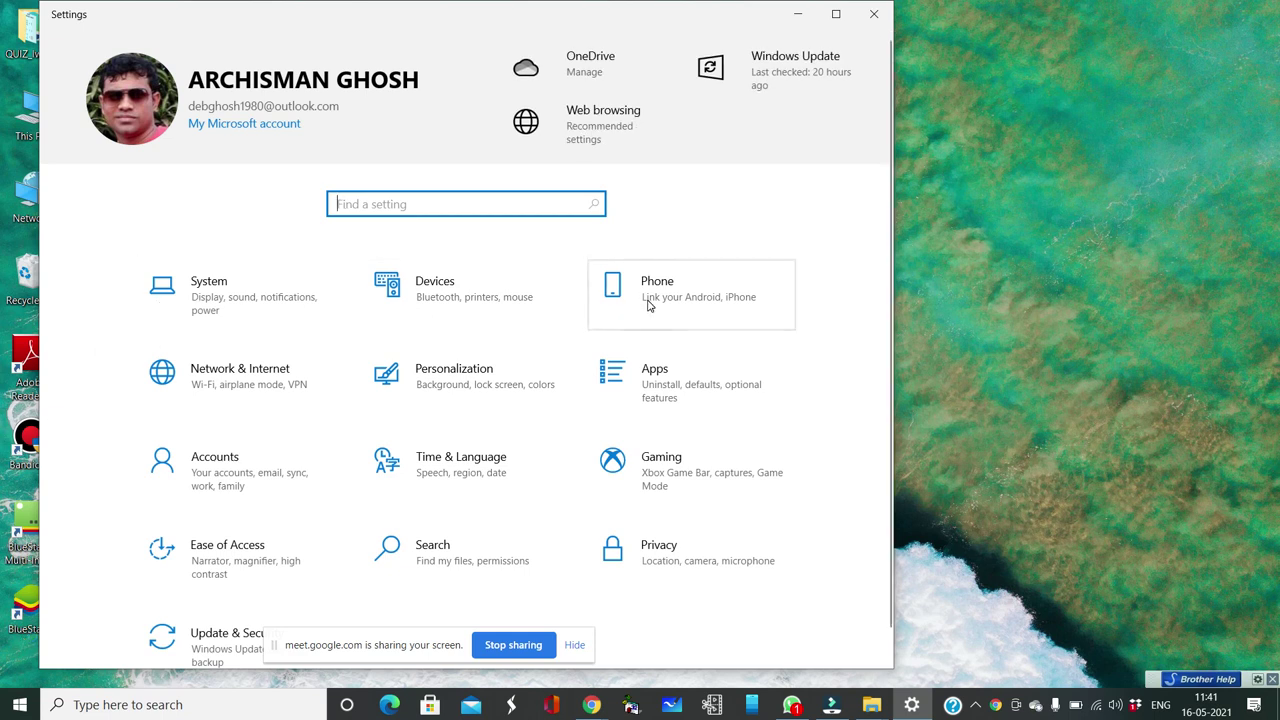
click(659, 390)
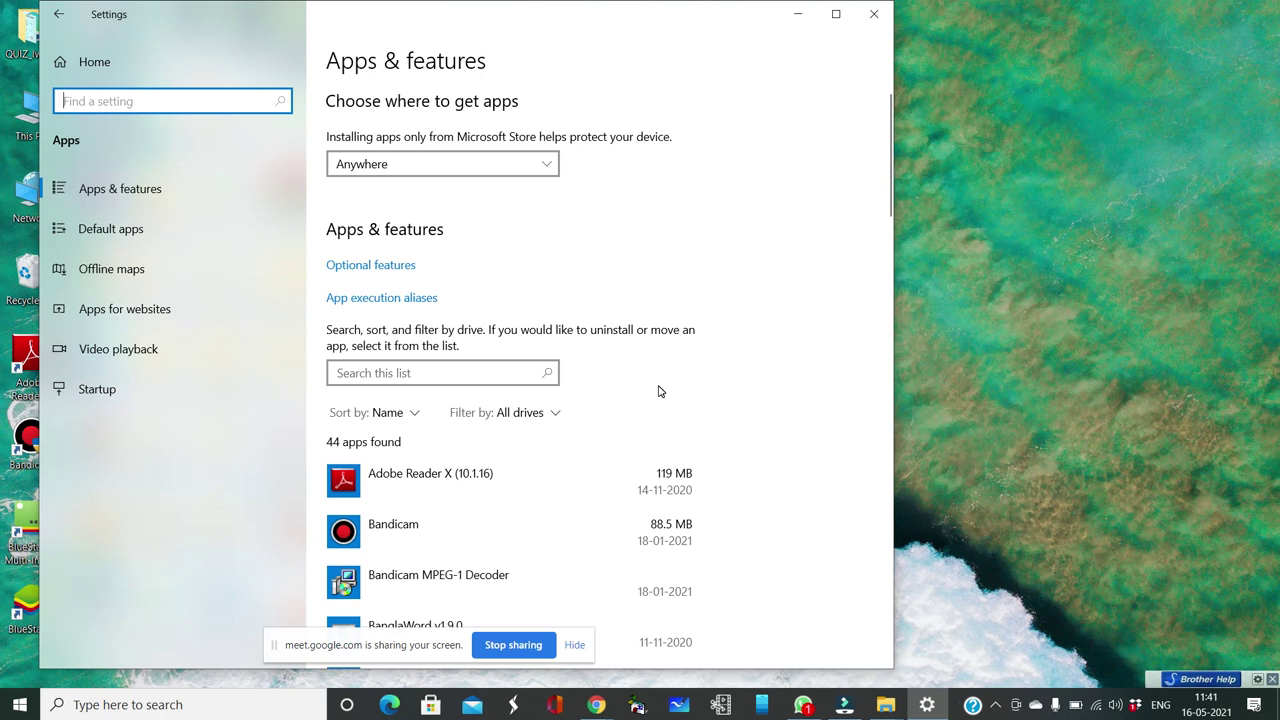
click(832, 14)
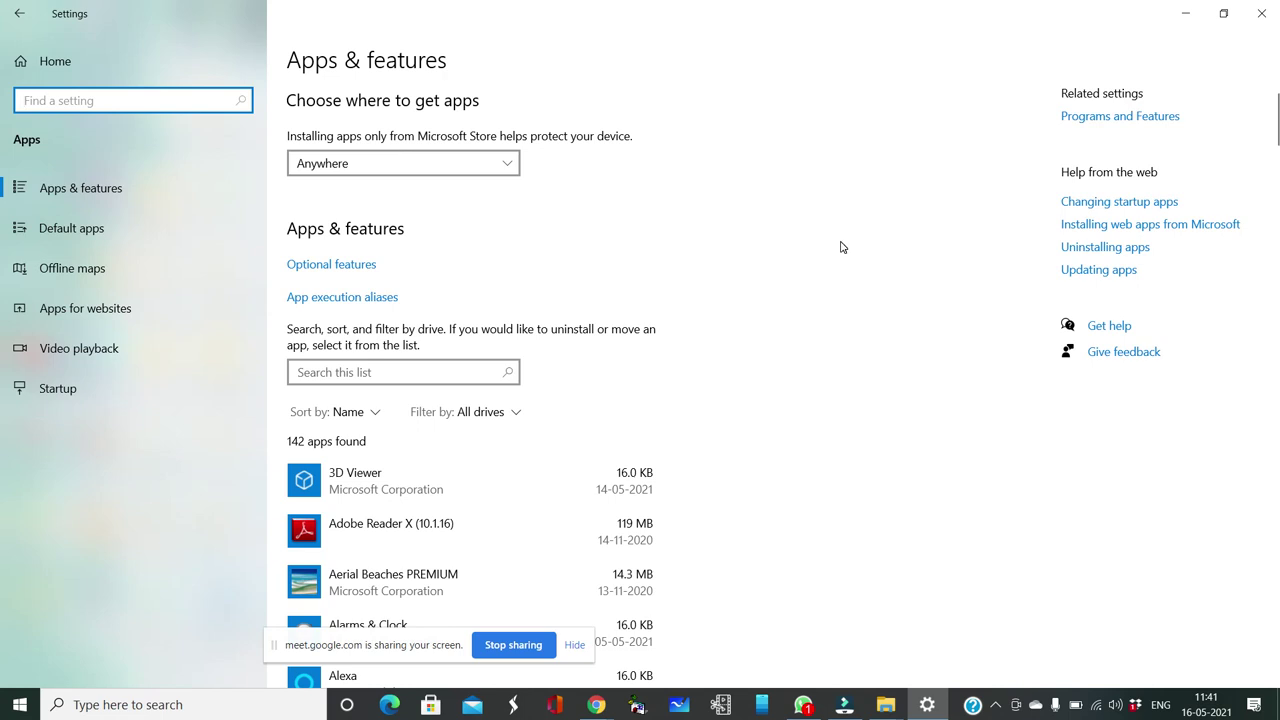
click(588, 485)
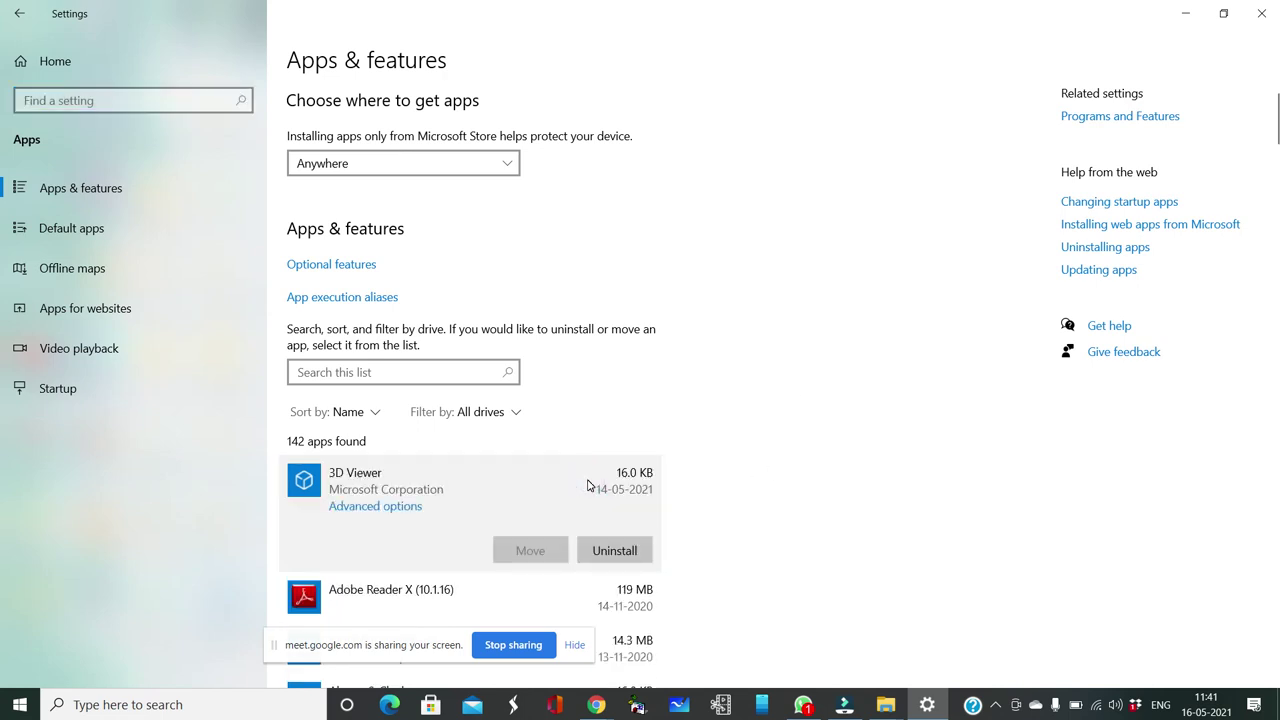
Move the meet.google.com screen-sharing bar off the app list into the empty area beside it
scroll(588, 485, down, 5)
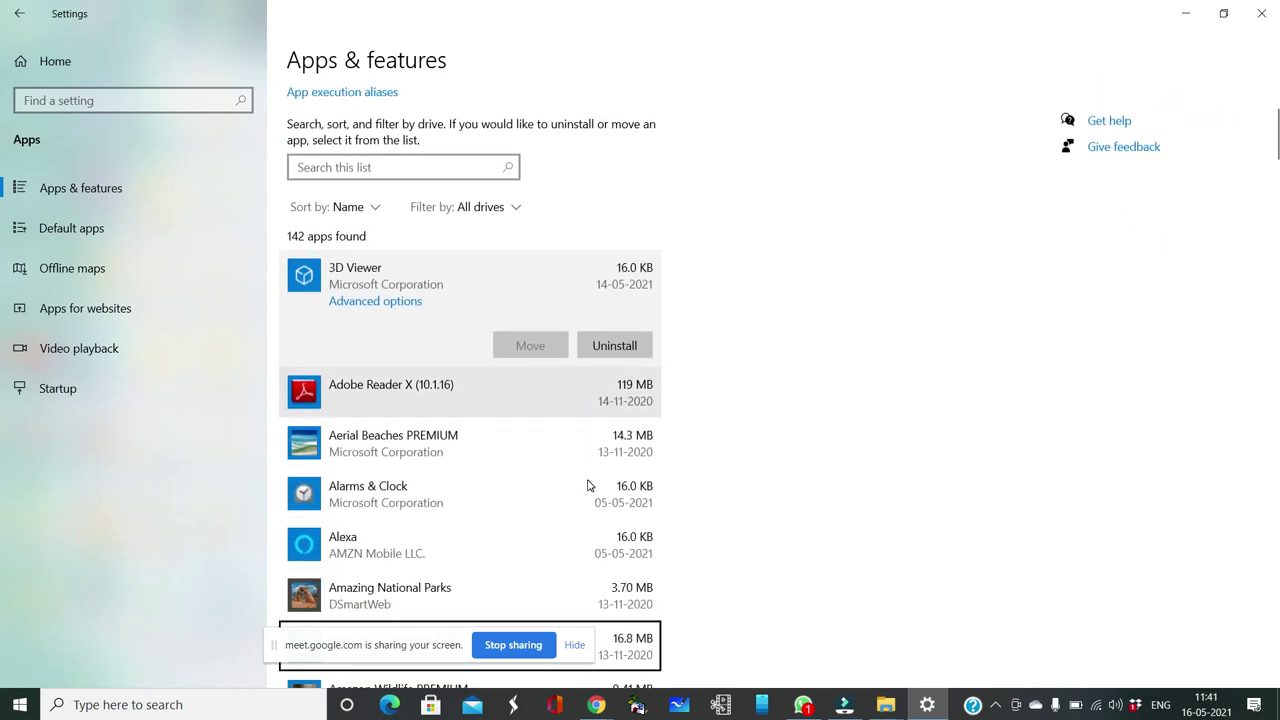
scroll(588, 485, down, 5)
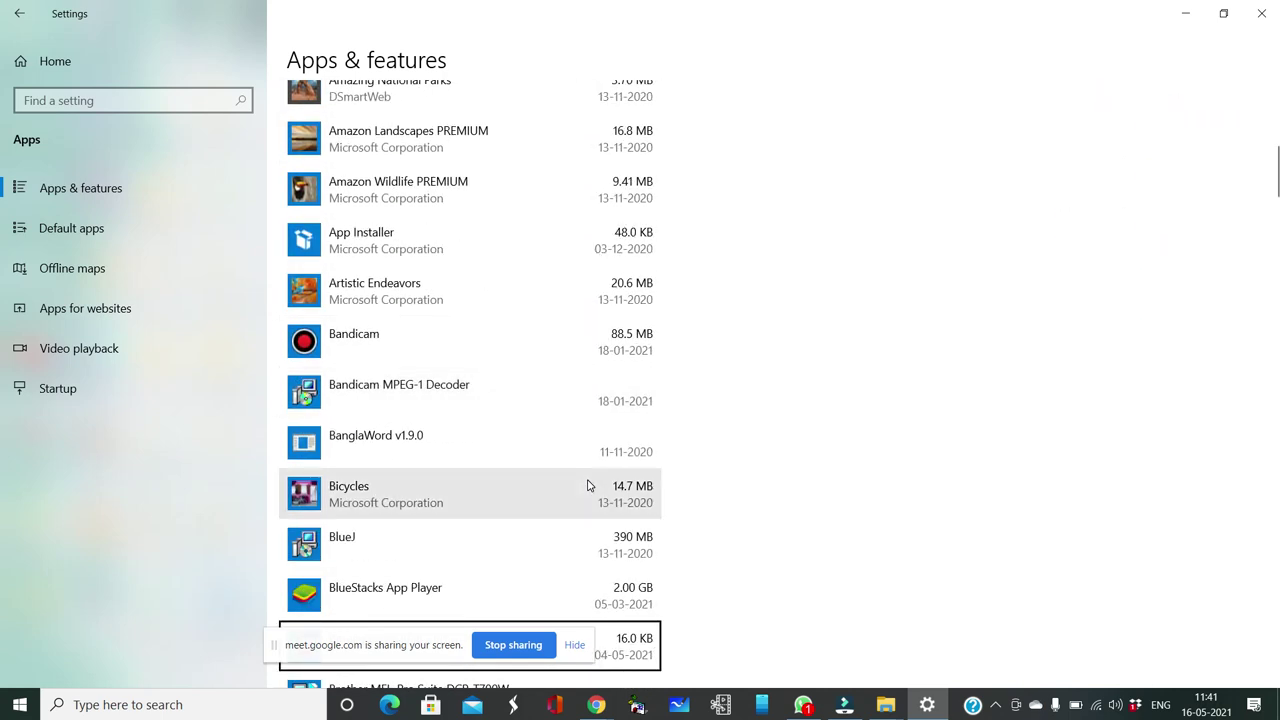
click(267, 648)
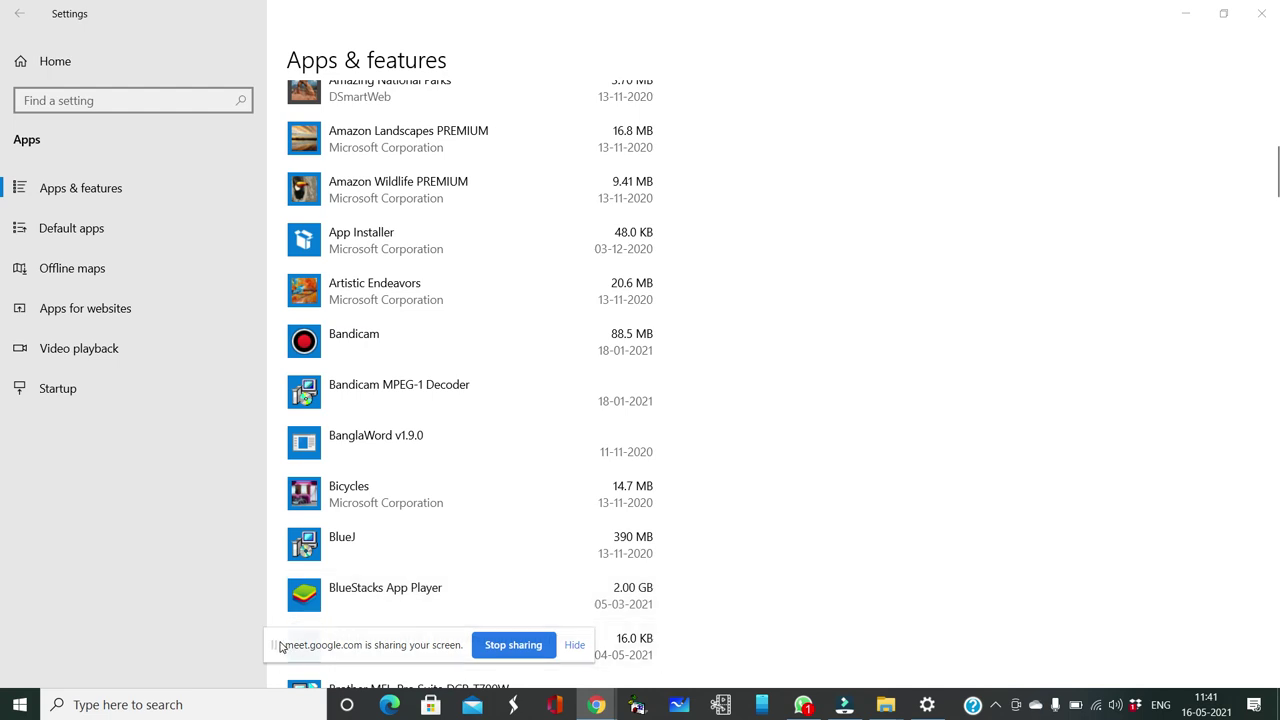
drag(280, 645, 867, 352)
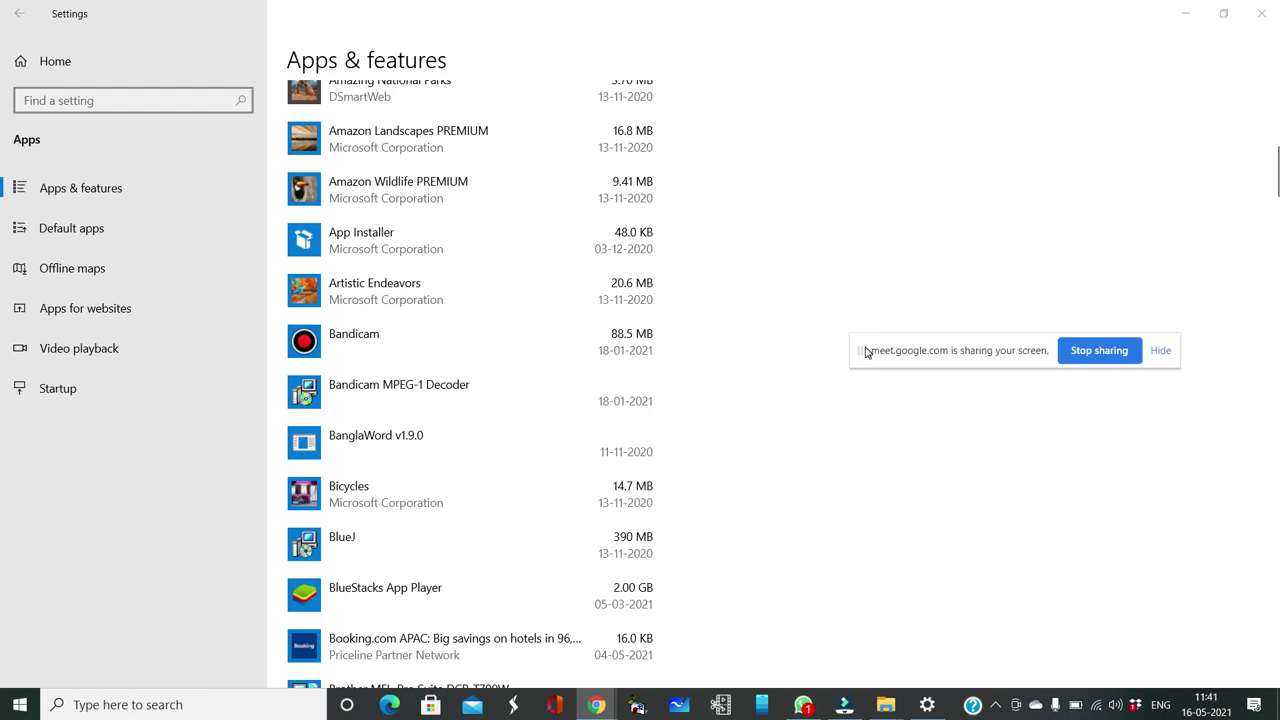
Look down through the alphabetical list of installed apps as far as the Supercow entry
click(473, 448)
key(Down)
key(Down)
key(Down)
key(Down)
key(Down)
key(Down)
key(Down)
key(Down)
key(Down)
key(Down)
key(Down)
key(Down)
key(Down)
key(Down)
key(Down)
key(Down)
key(Down)
key(Down)
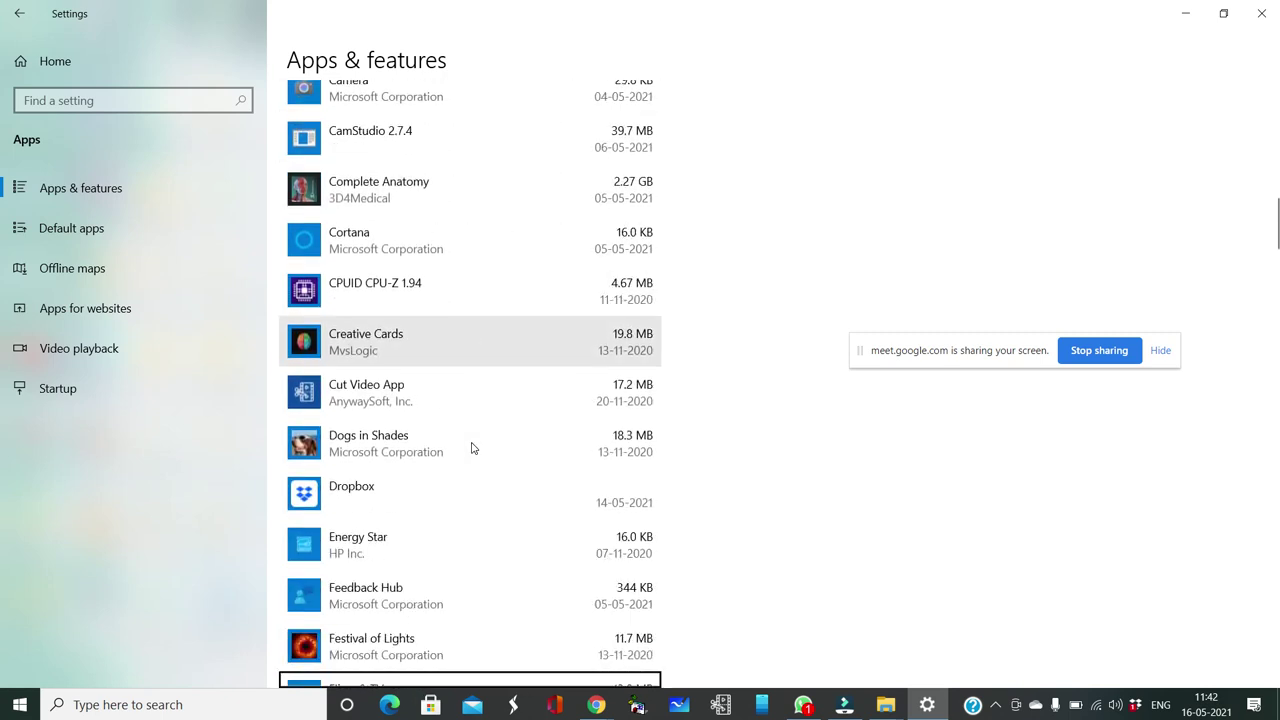
key(Down)
key(Down)
key(Down)
key(Down)
key(Down)
key(Down)
key(Down)
key(Down)
key(Down)
key(Down)
key(Down)
key(Down)
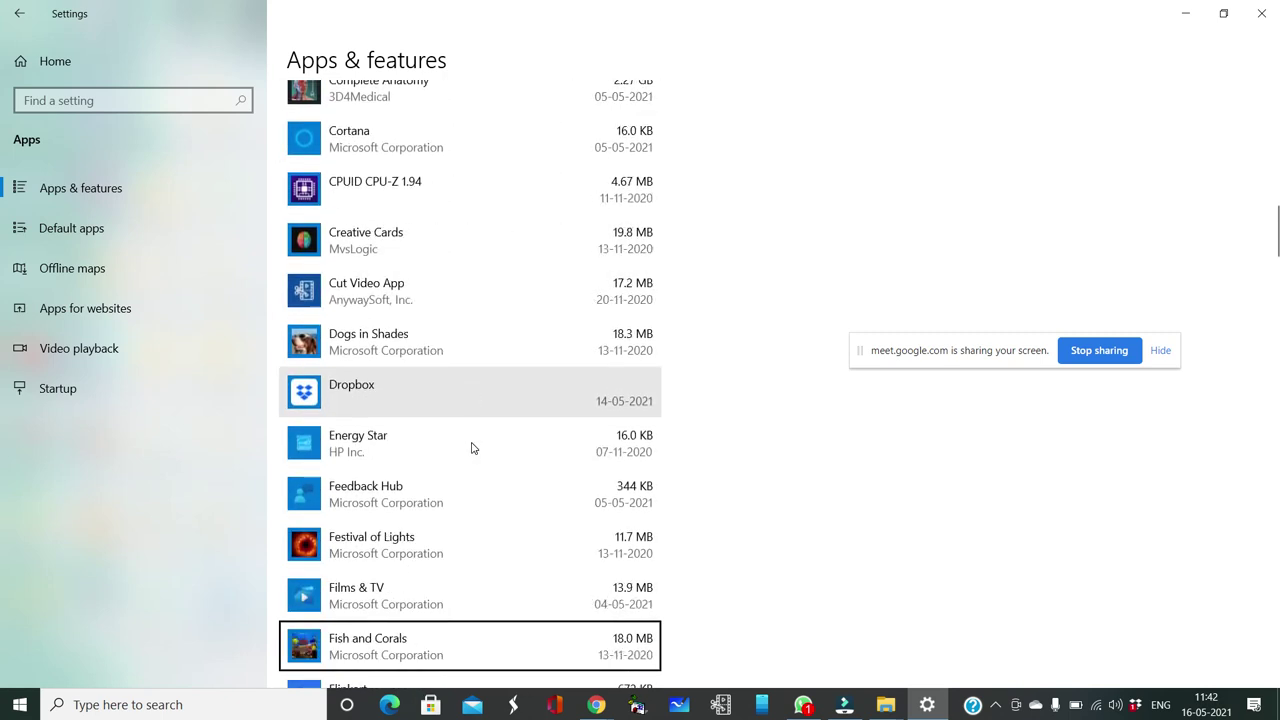
key(Down)
key(Down)
key(Down)
key(Down)
key(Down)
key(Down)
key(Down)
key(Down)
key(Down)
key(Down)
key(Down)
key(Down)
key(Down)
key(Down)
key(Down)
key(Down)
key(Down)
key(Down)
key(Down)
key(Down)
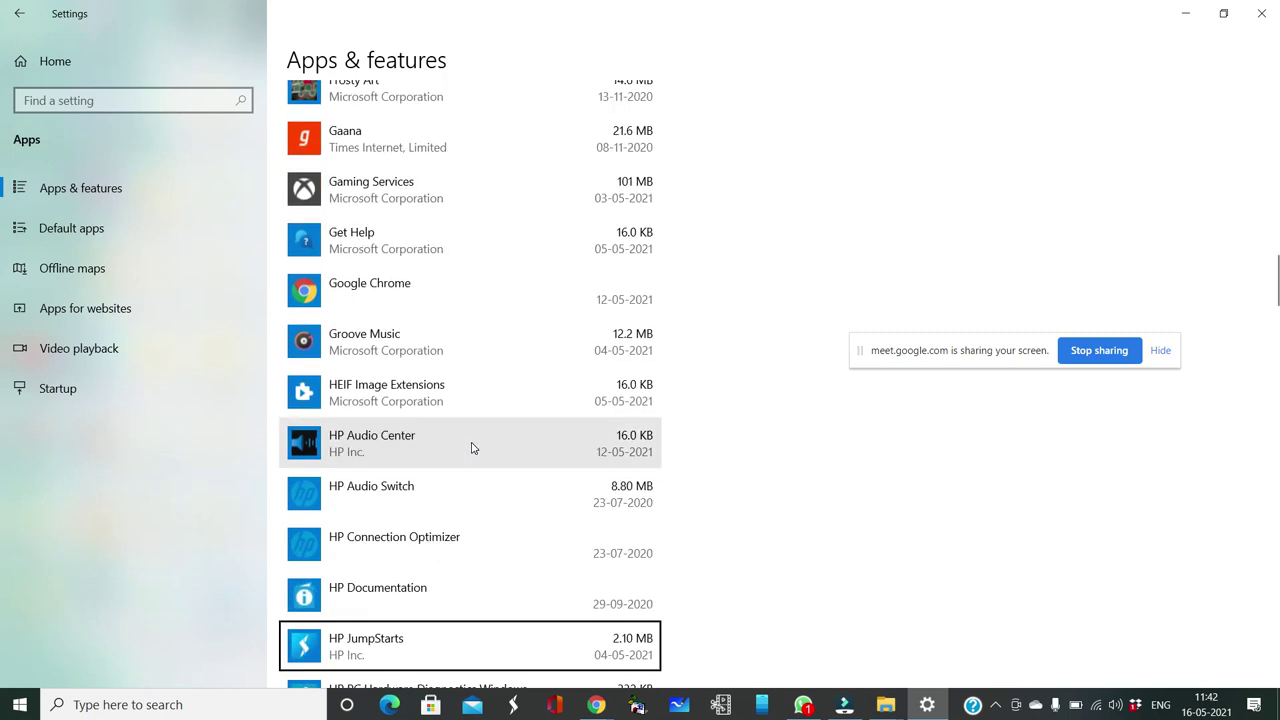
key(Down)
key(Down)
key(Down)
key(Down)
key(Down)
key(Down)
key(Down)
key(Down)
key(Down)
key(Down)
key(Down)
key(Down)
key(Down)
key(Down)
key(Down)
key(Down)
key(Down)
key(Down)
key(Down)
key(Down)
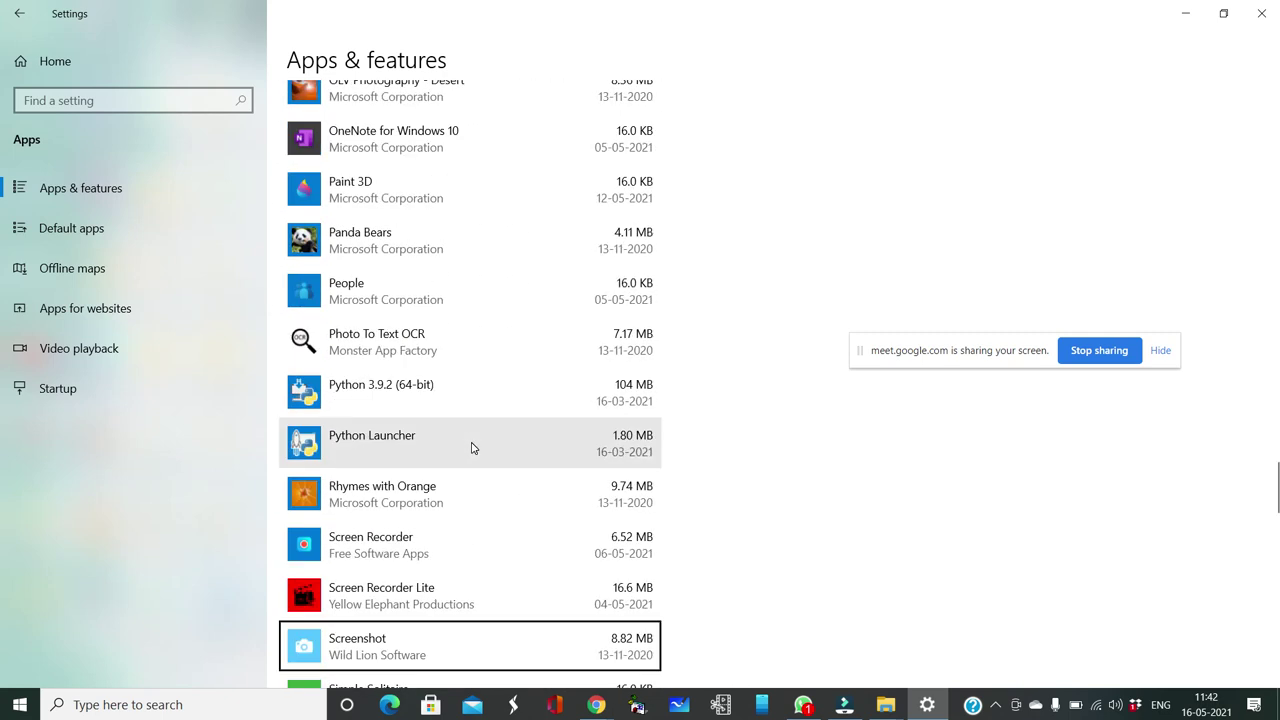
key(Down)
key(Down)
key(Down)
key(Down)
key(Down)
key(Down)
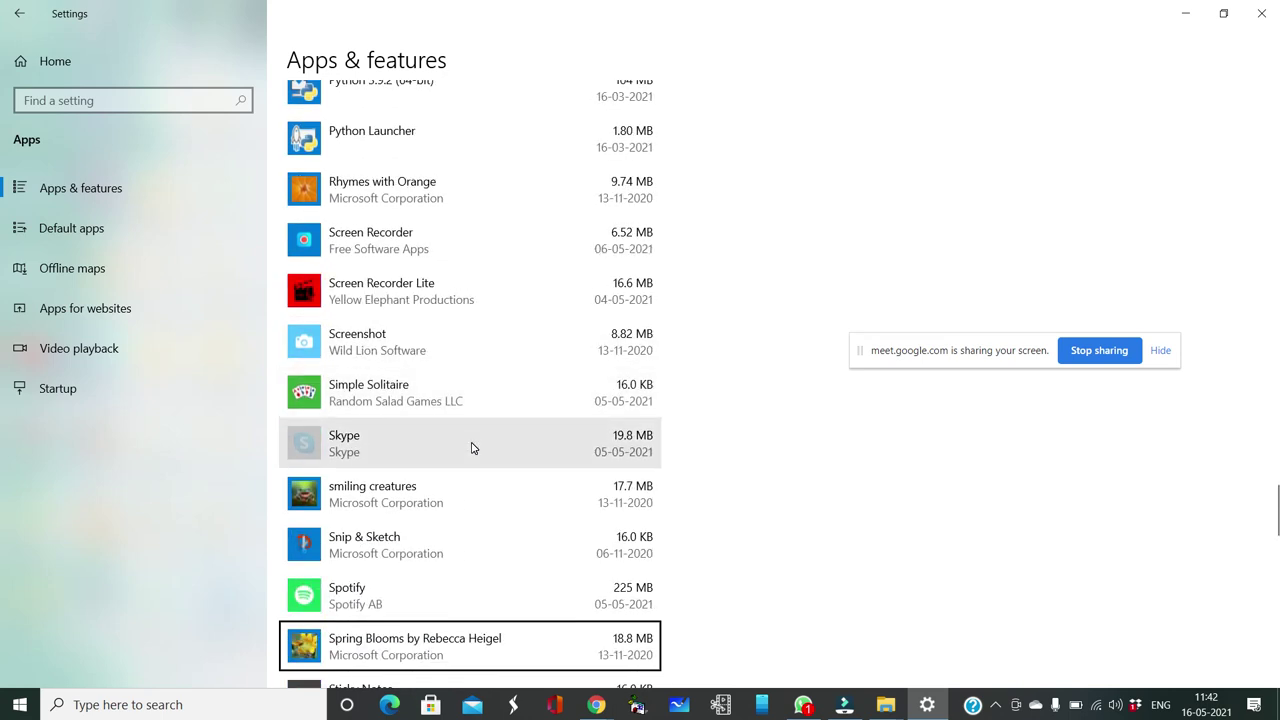
key(Down)
key(Down)
key(Down)
key(Down)
key(Down)
key(Down)
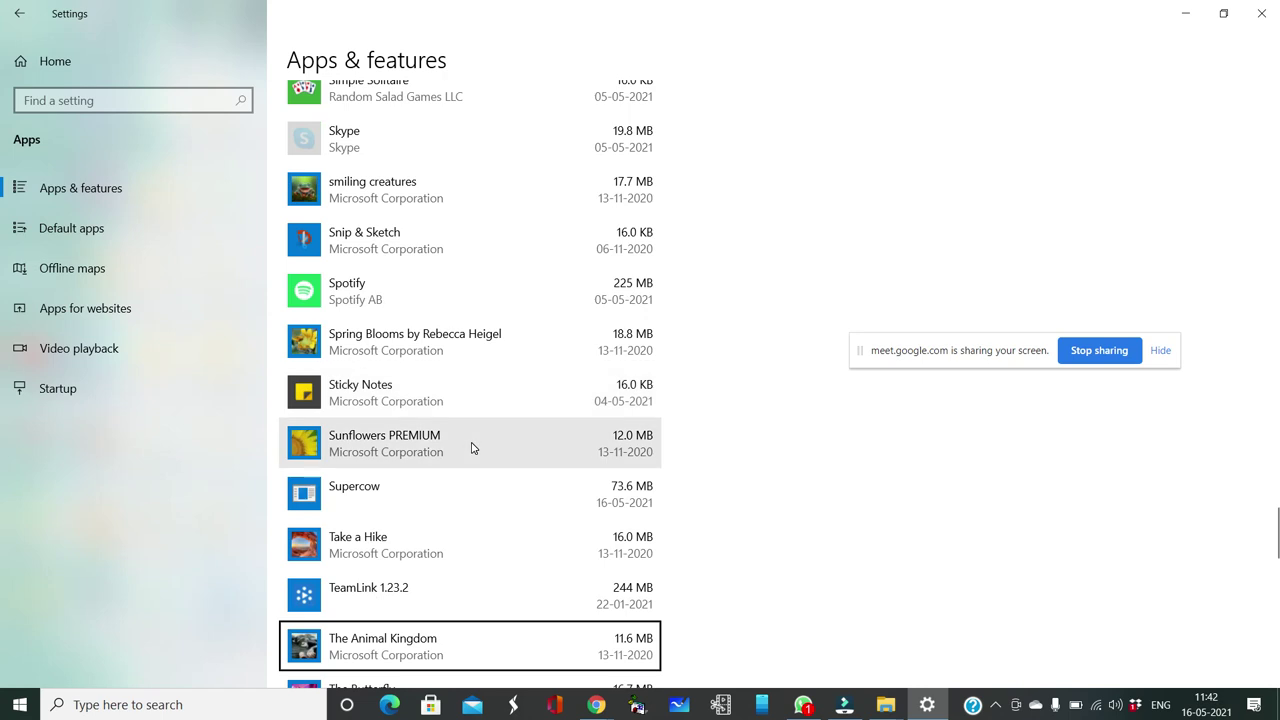
Review the installed apps again in reverse order, from the Supercow entry back to the Google Chrome and HP entries
key(Up)
key(Up)
key(Up)
key(Up)
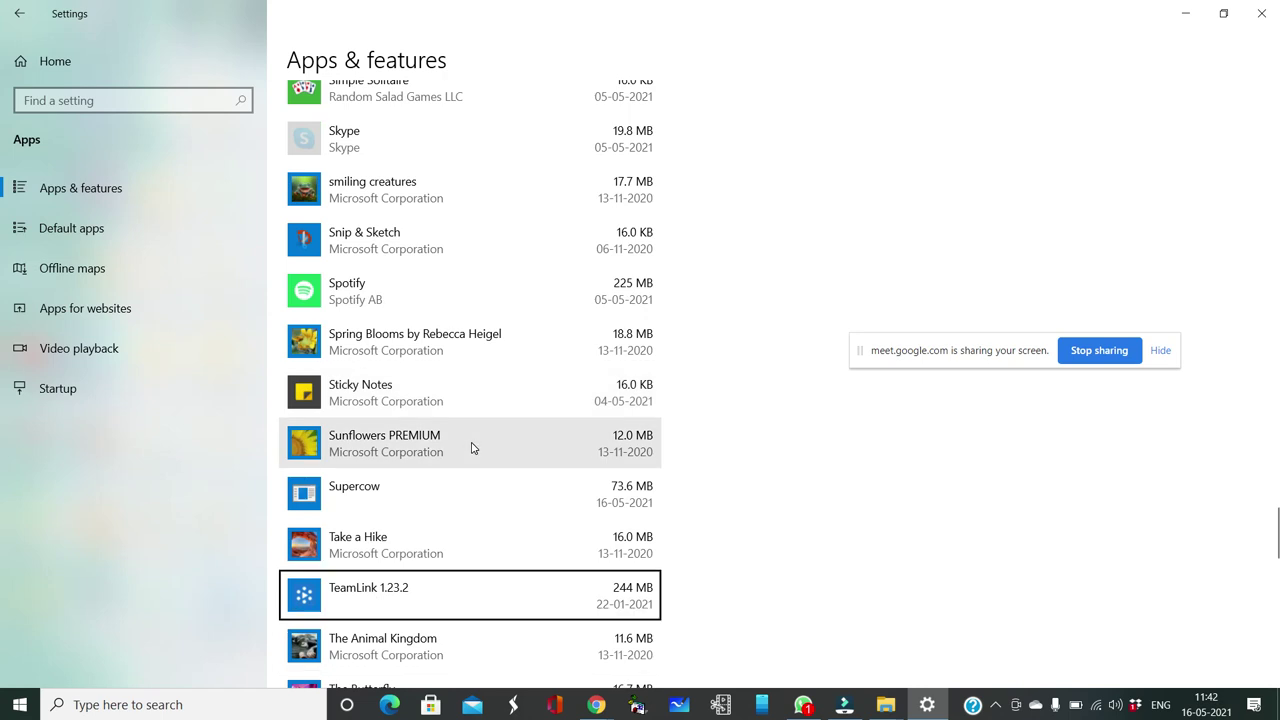
key(Up)
key(Up)
key(Up)
key(Up)
key(Up)
key(Up)
key(Up)
key(Up)
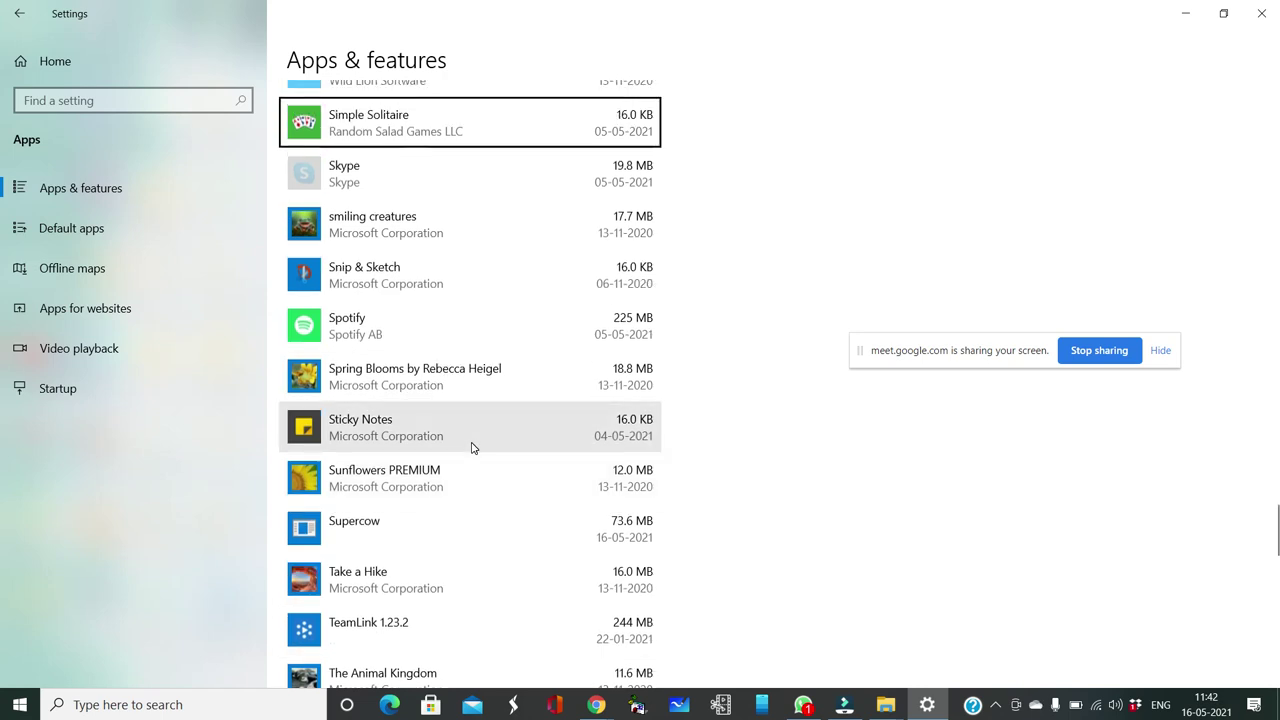
key(Up)
key(Up)
key(Up)
key(Up)
key(Up)
key(Up)
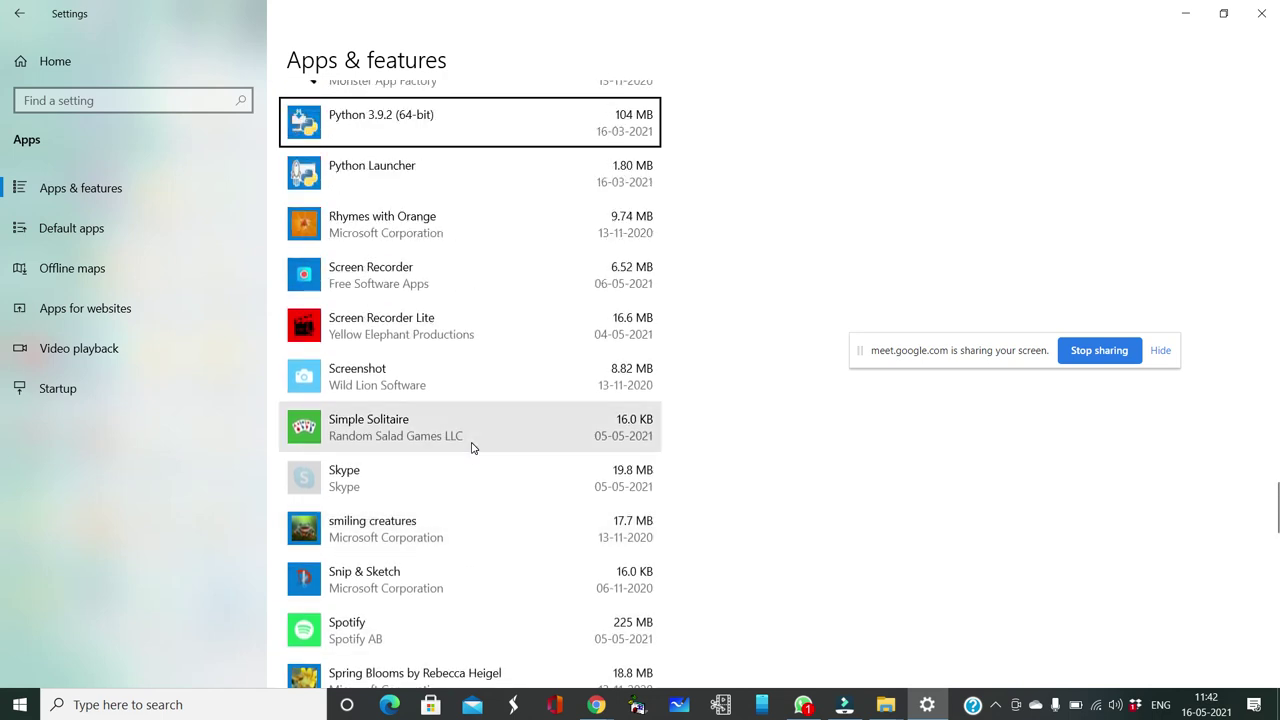
key(Up)
key(Up)
key(Up)
key(Up)
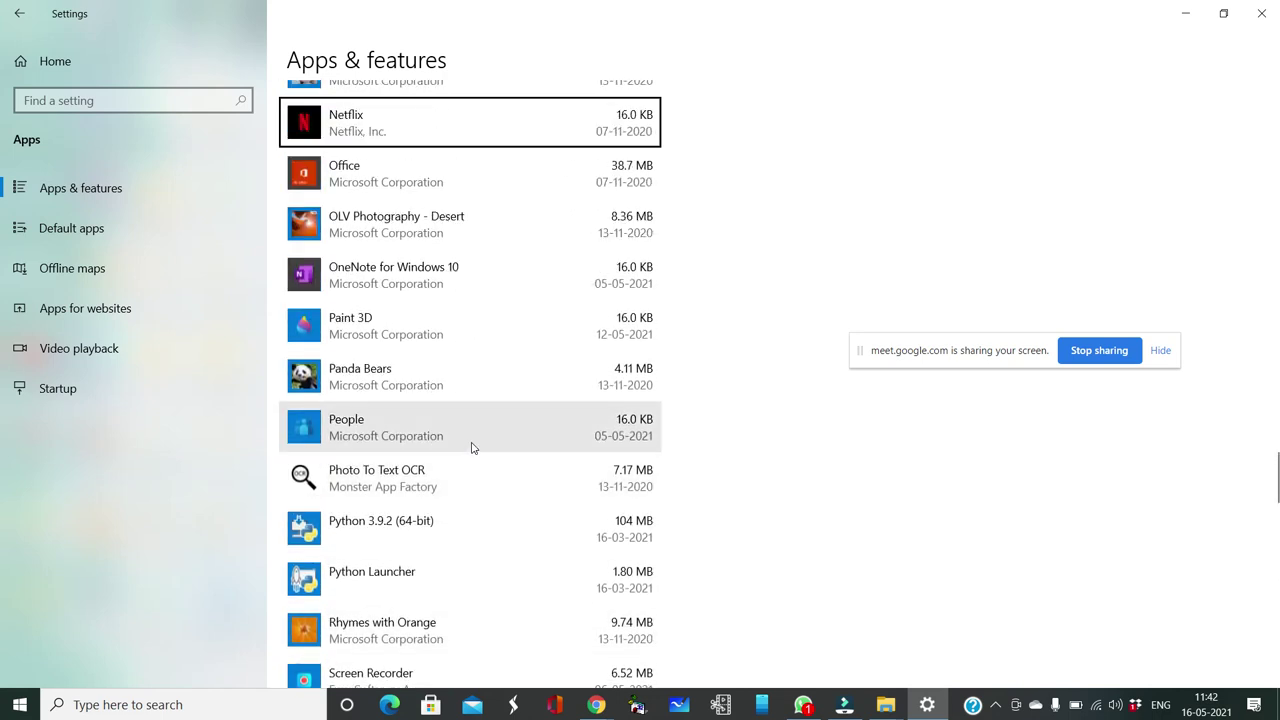
key(Up)
key(Up)
key(Up)
key(Up)
key(Up)
key(Up)
key(Up)
key(Up)
key(Up)
key(Up)
key(Up)
key(Up)
key(Up)
key(Up)
key(Up)
key(Up)
key(Up)
key(Up)
key(Up)
key(Up)
key(Down)
key(Down)
key(Down)
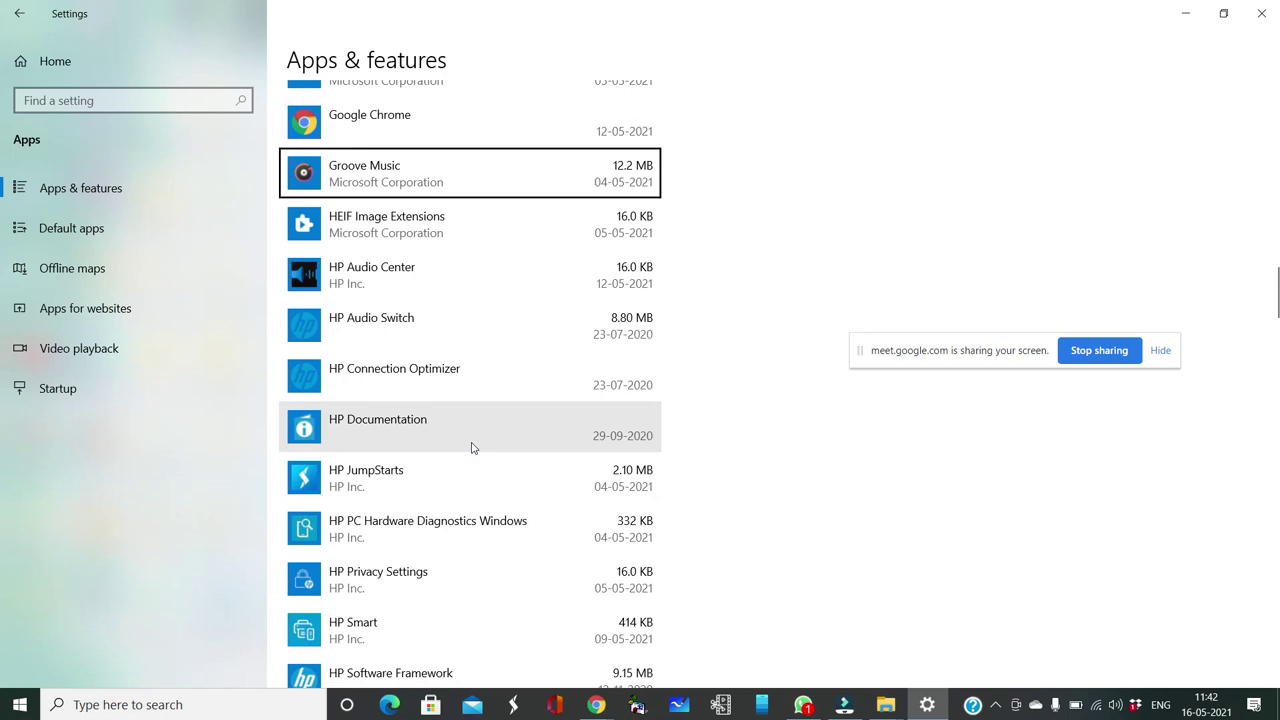
Look down through the installed apps list from the Groove Music entry to the Supercow entry
key(Down)
key(Down)
key(Down)
key(Down)
key(Down)
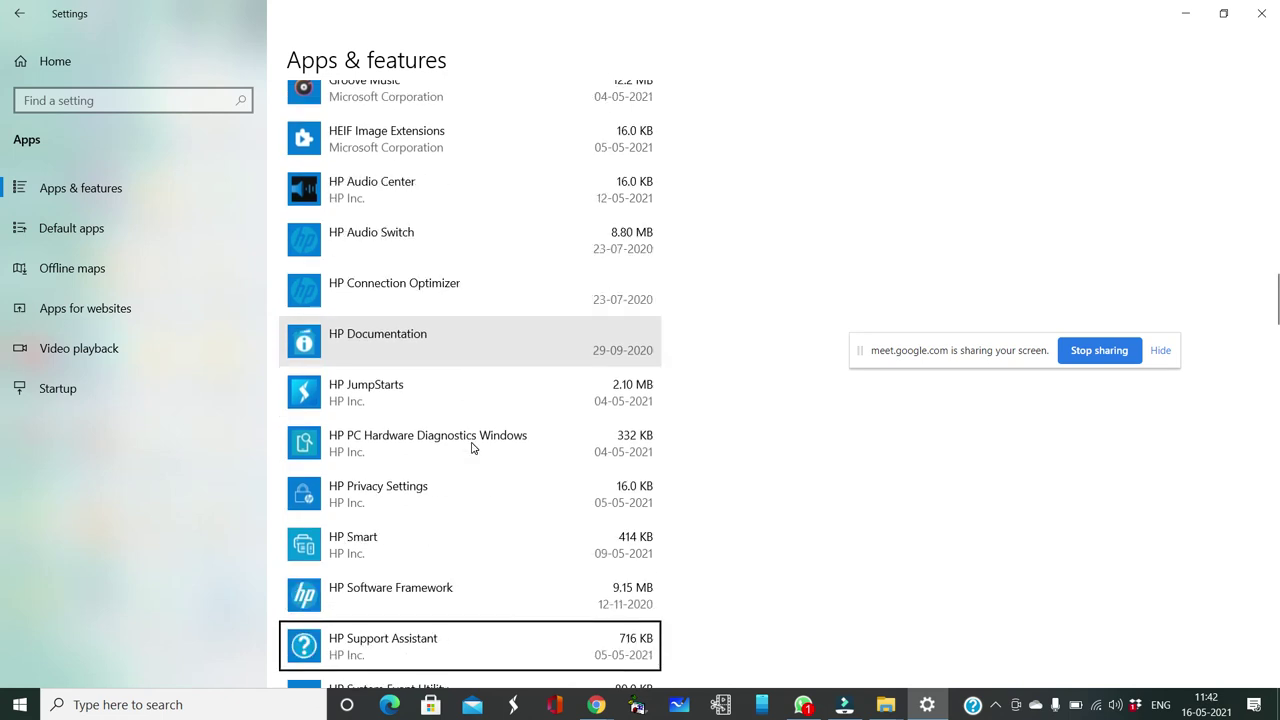
key(Down)
key(Down)
key(Down)
key(Down)
key(Down)
key(Down)
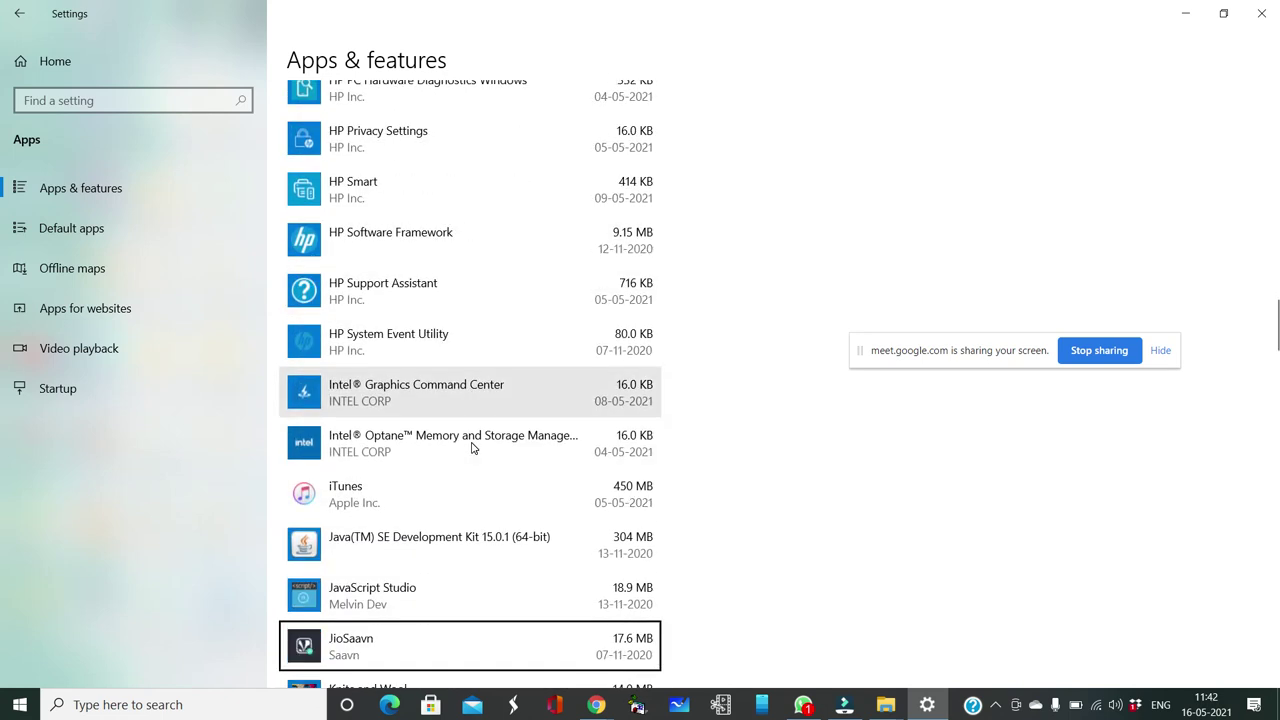
key(Down)
key(Down)
key(Down)
key(Down)
key(Down)
key(Down)
key(Down)
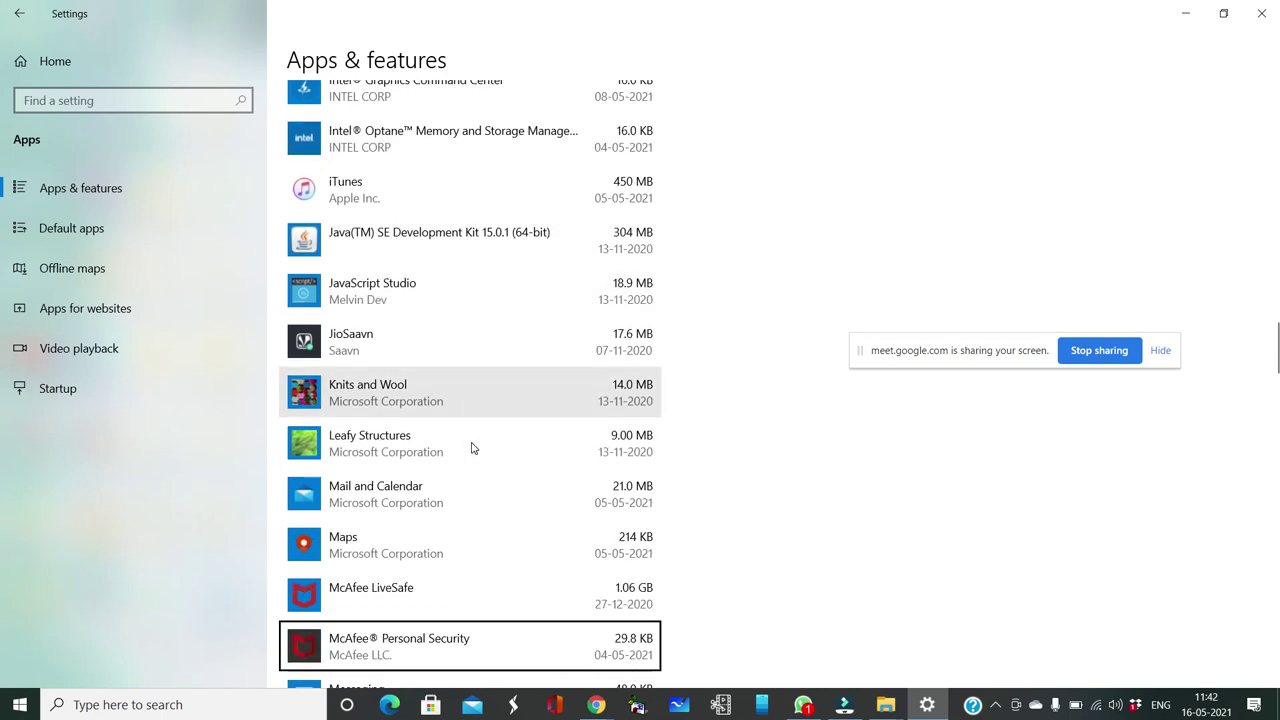
key(Down)
key(Down)
key(Down)
key(Down)
key(Down)
key(Down)
key(Down)
key(Down)
key(Down)
key(Down)
key(Down)
key(Down)
key(Down)
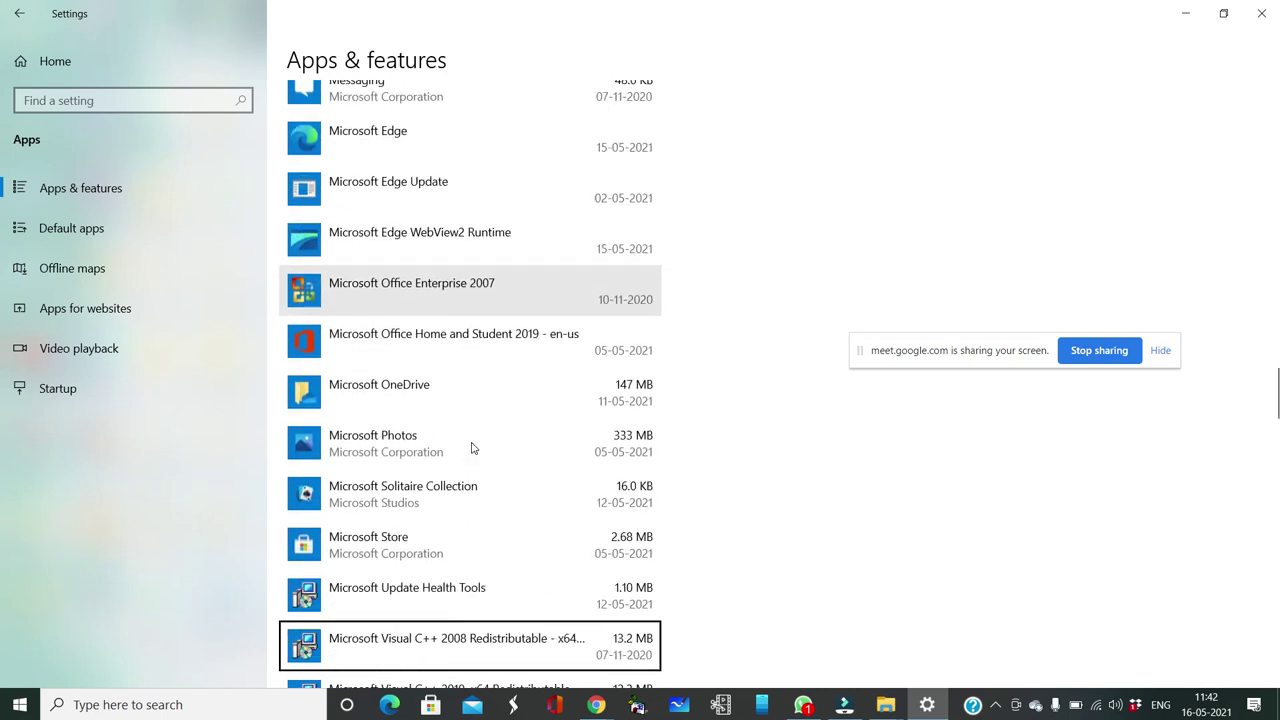
key(Down)
key(Down)
key(Down)
key(Down)
key(Down)
key(Down)
key(Down)
key(Down)
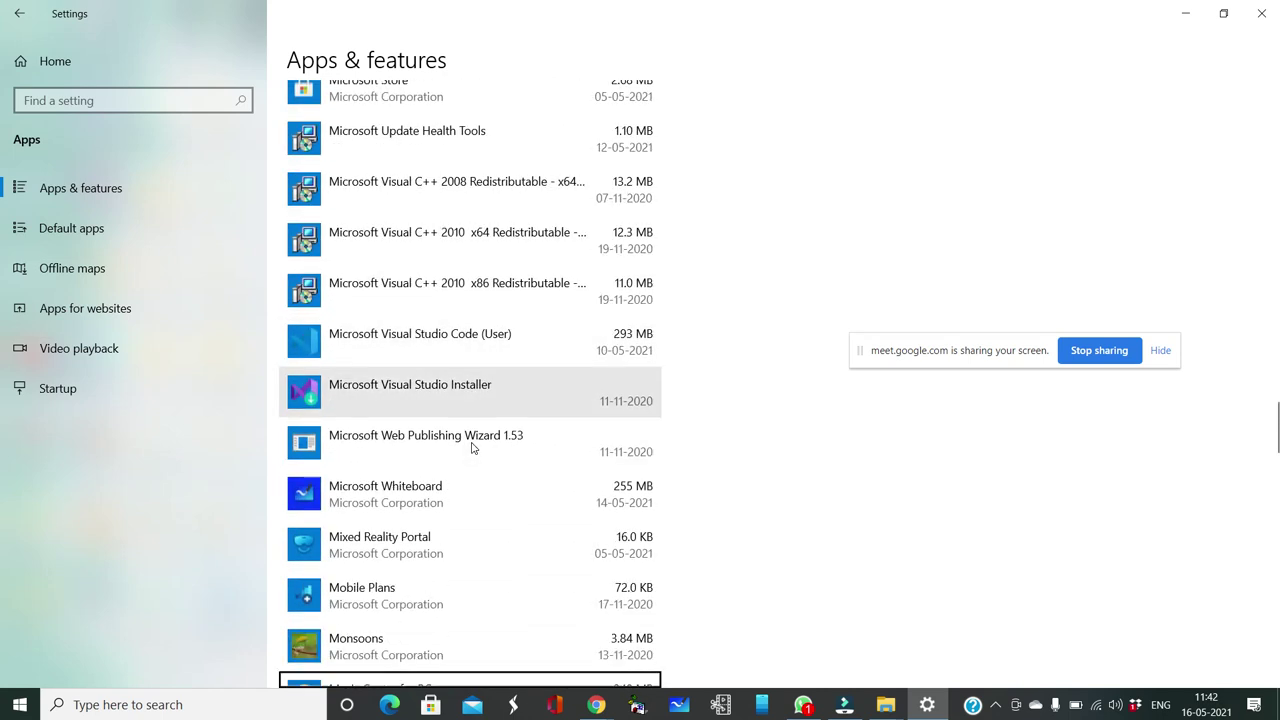
key(Down)
key(Down)
key(Down)
key(Down)
key(Down)
key(Down)
key(Down)
key(Down)
key(Down)
key(Down)
key(Down)
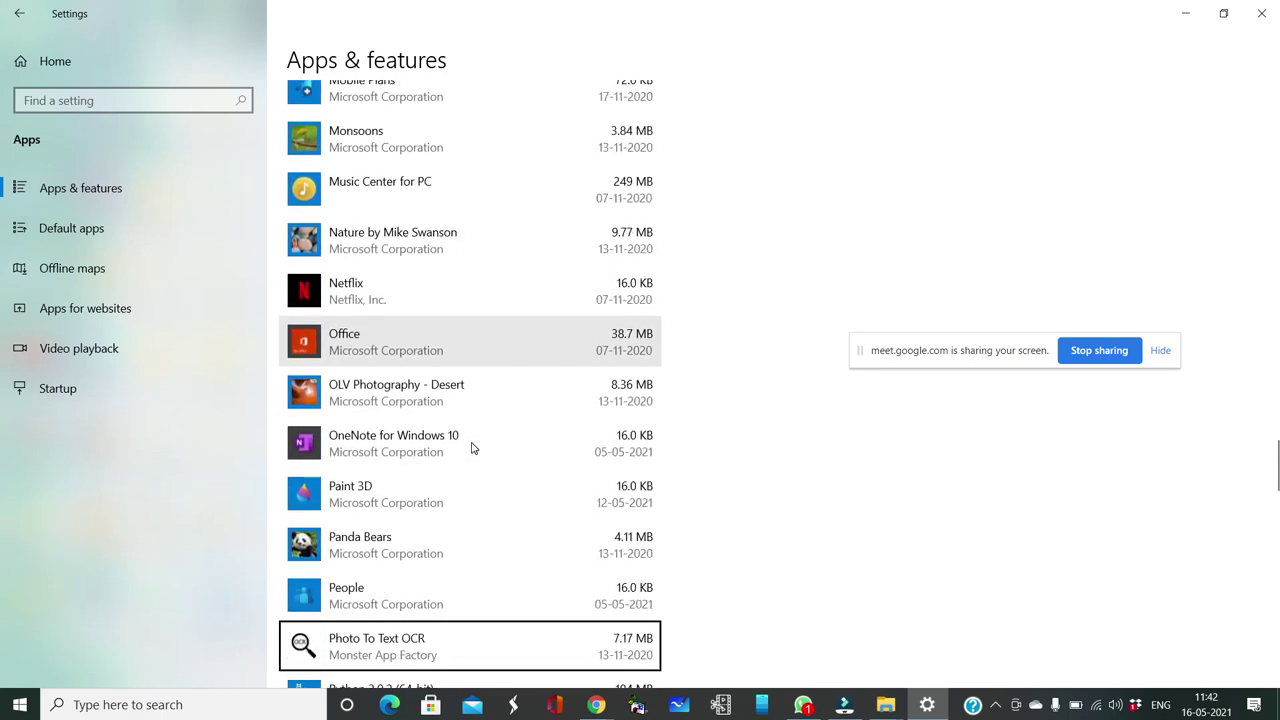
key(Down)
key(Down)
key(Down)
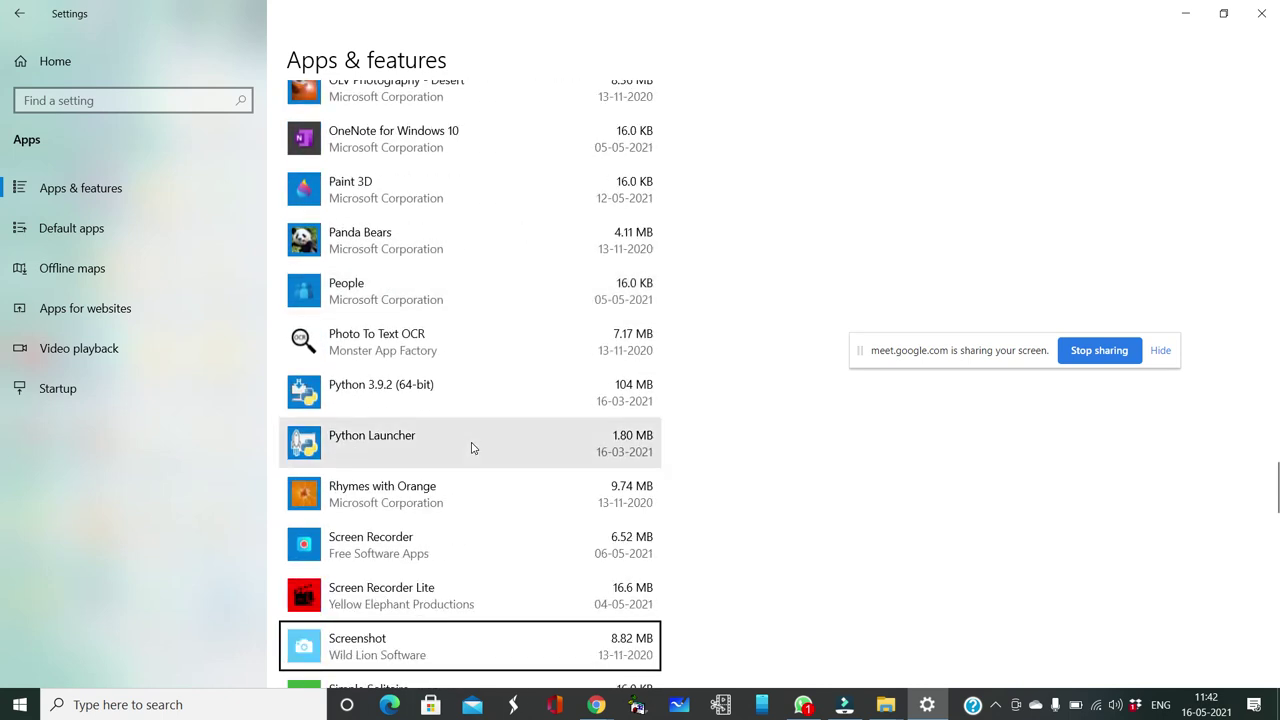
key(Down)
key(Down)
key(Down)
key(Down)
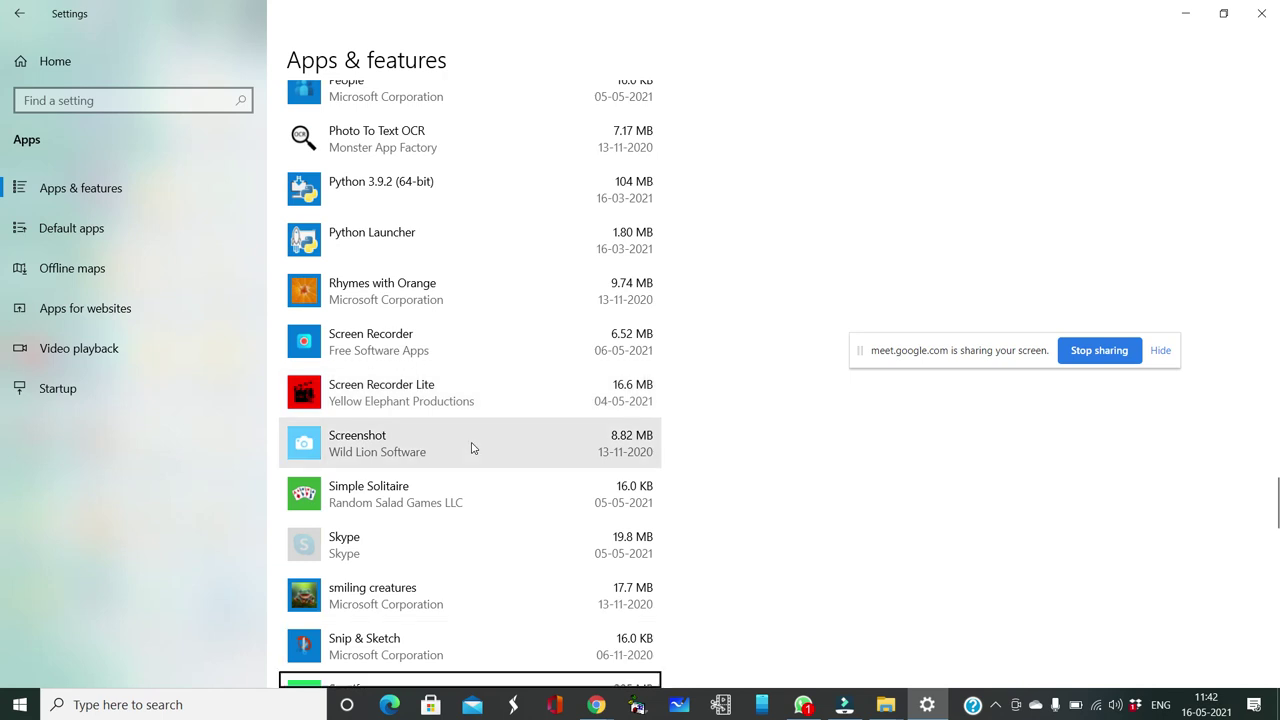
key(Down)
key(Down)
key(Down)
key(Down)
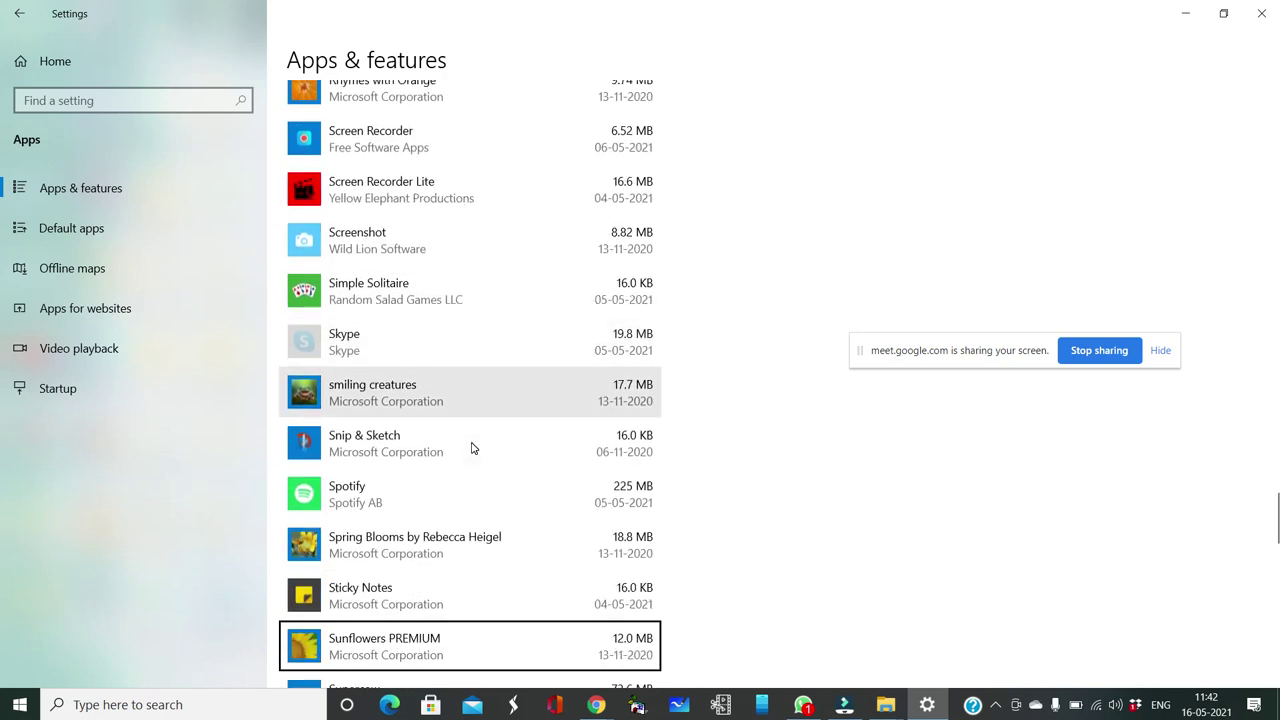
key(Down)
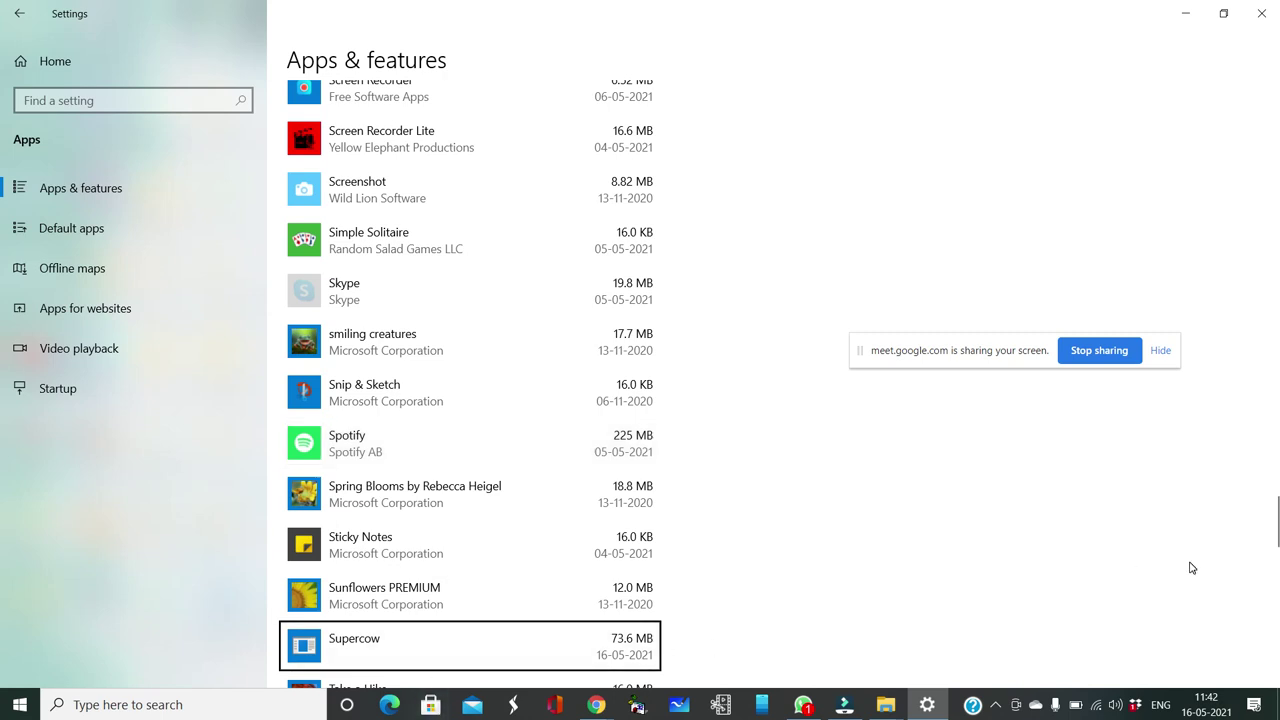
key(Down)
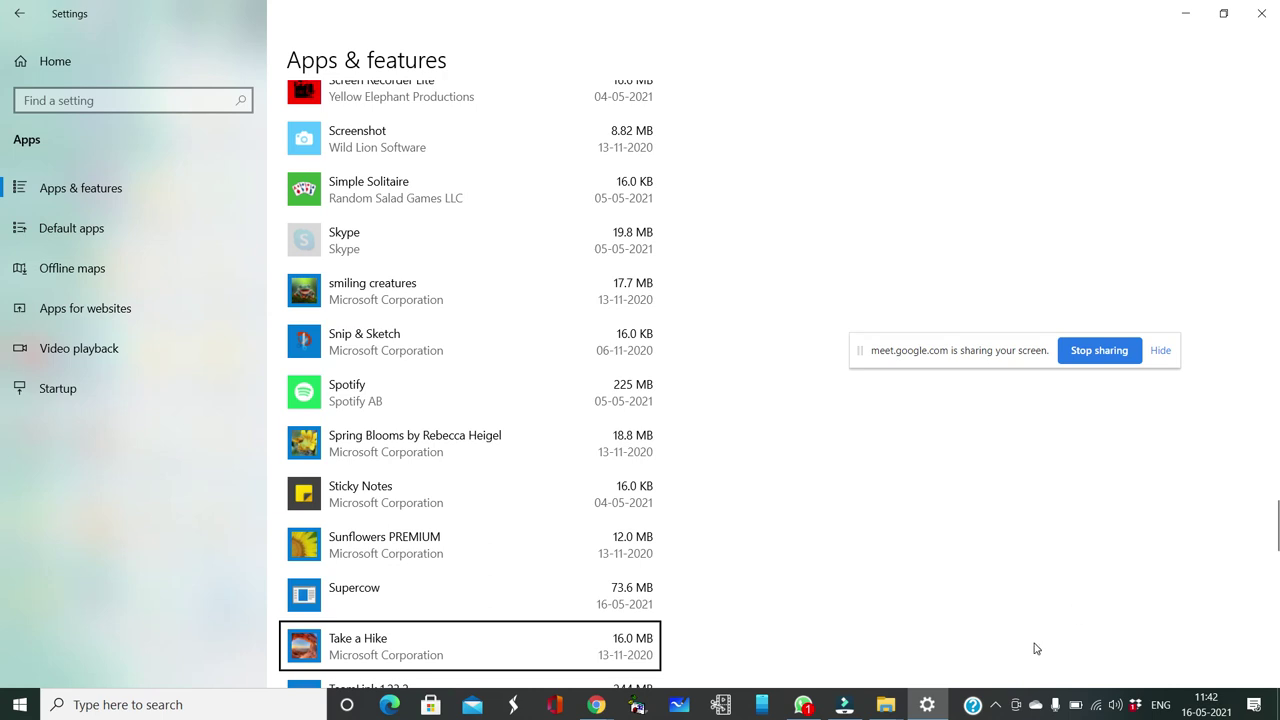
Uninstall Supercow from the installed apps list, approving the complete removal of the game and all of its components
click(398, 600)
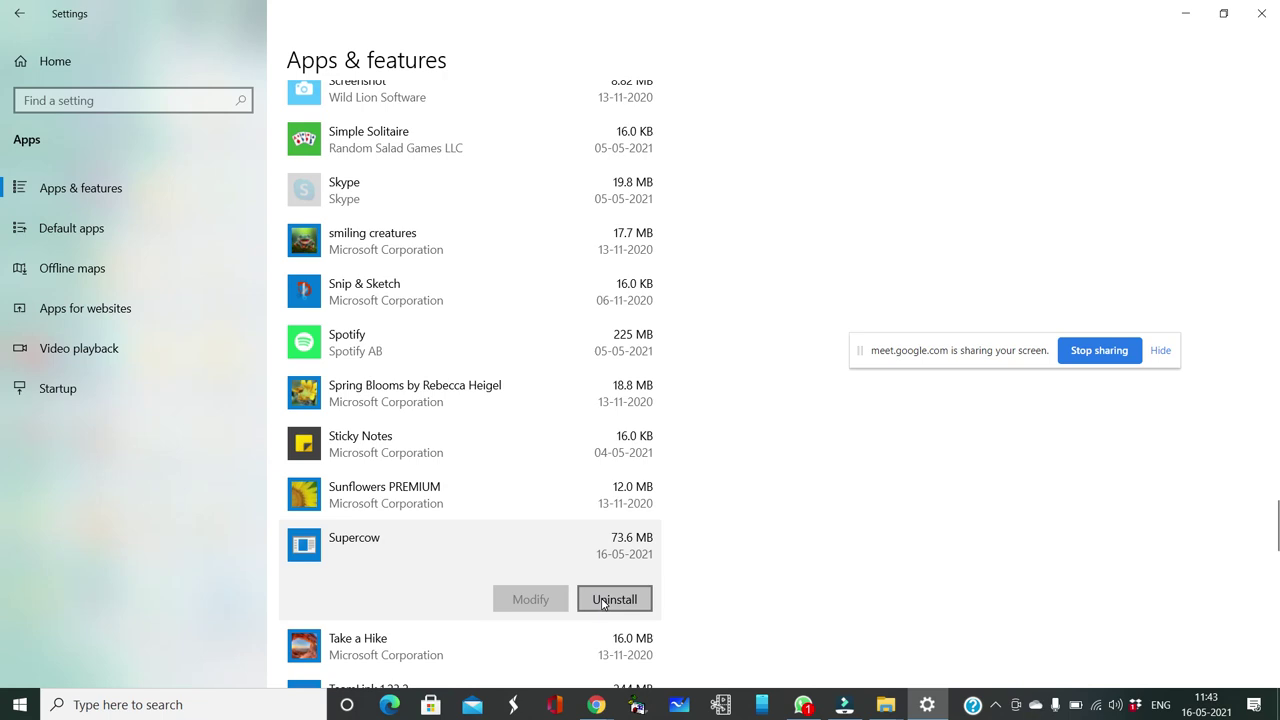
click(605, 600)
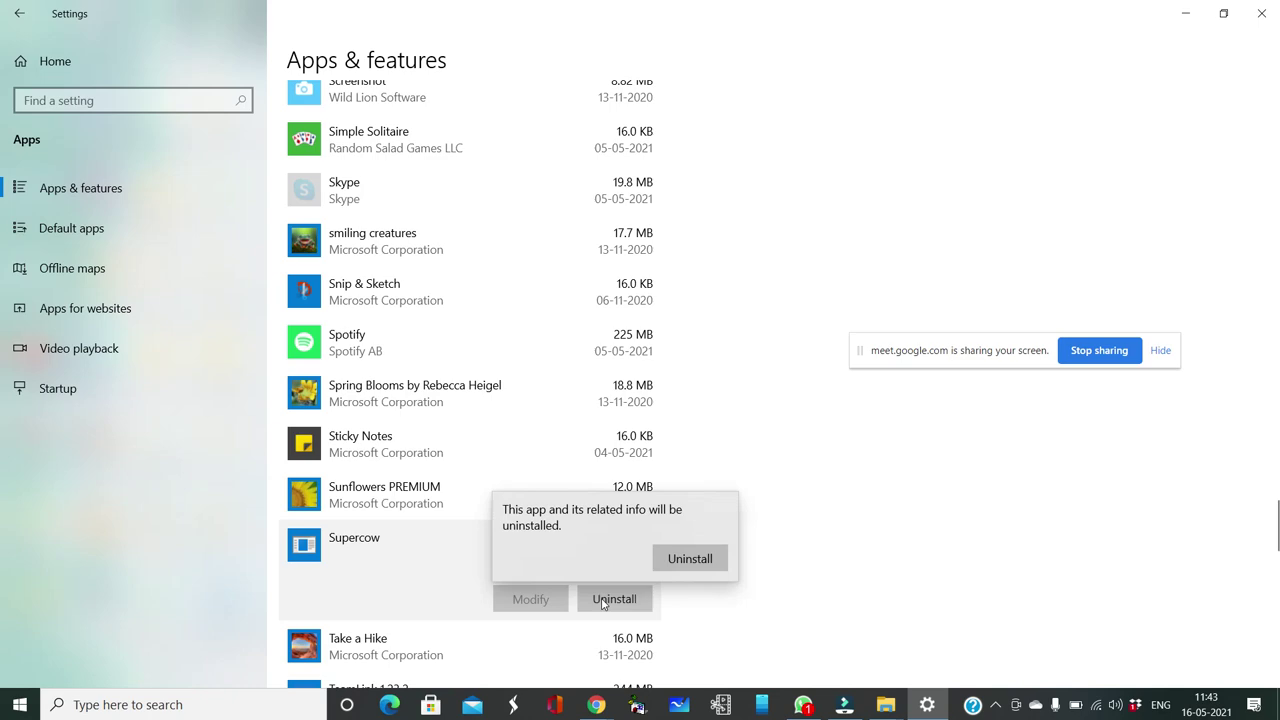
click(690, 559)
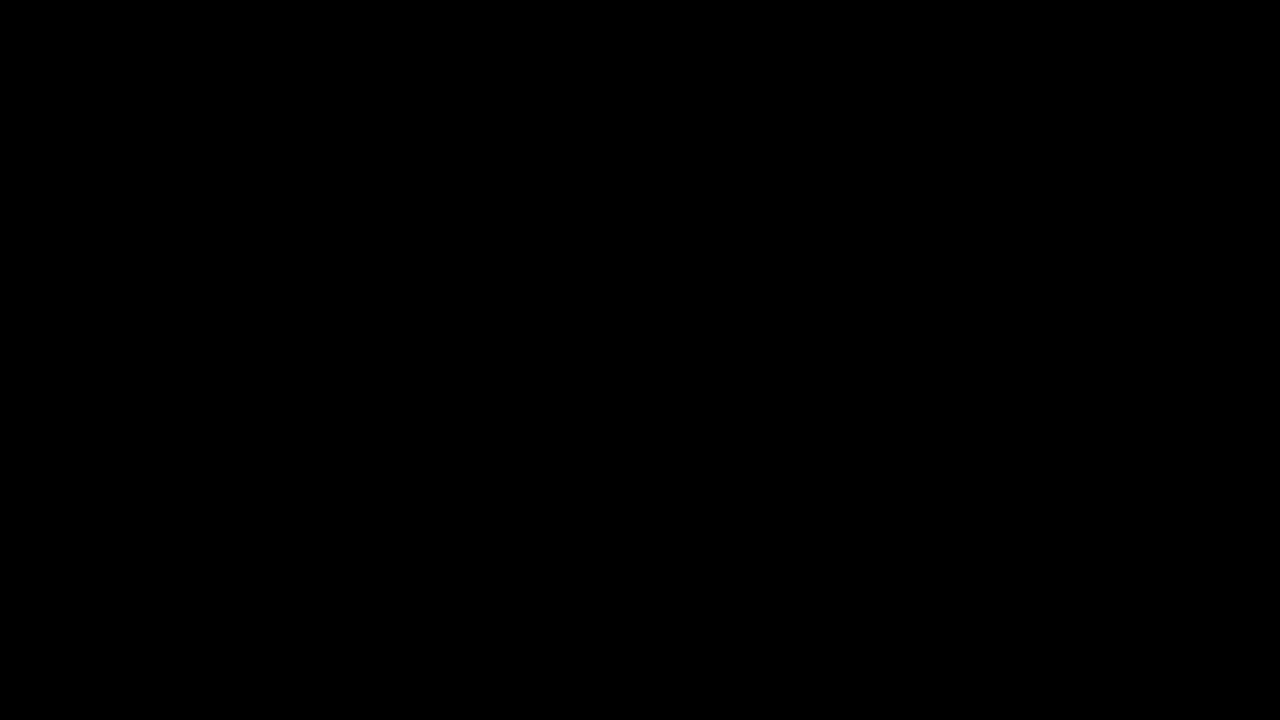
click(531, 484)
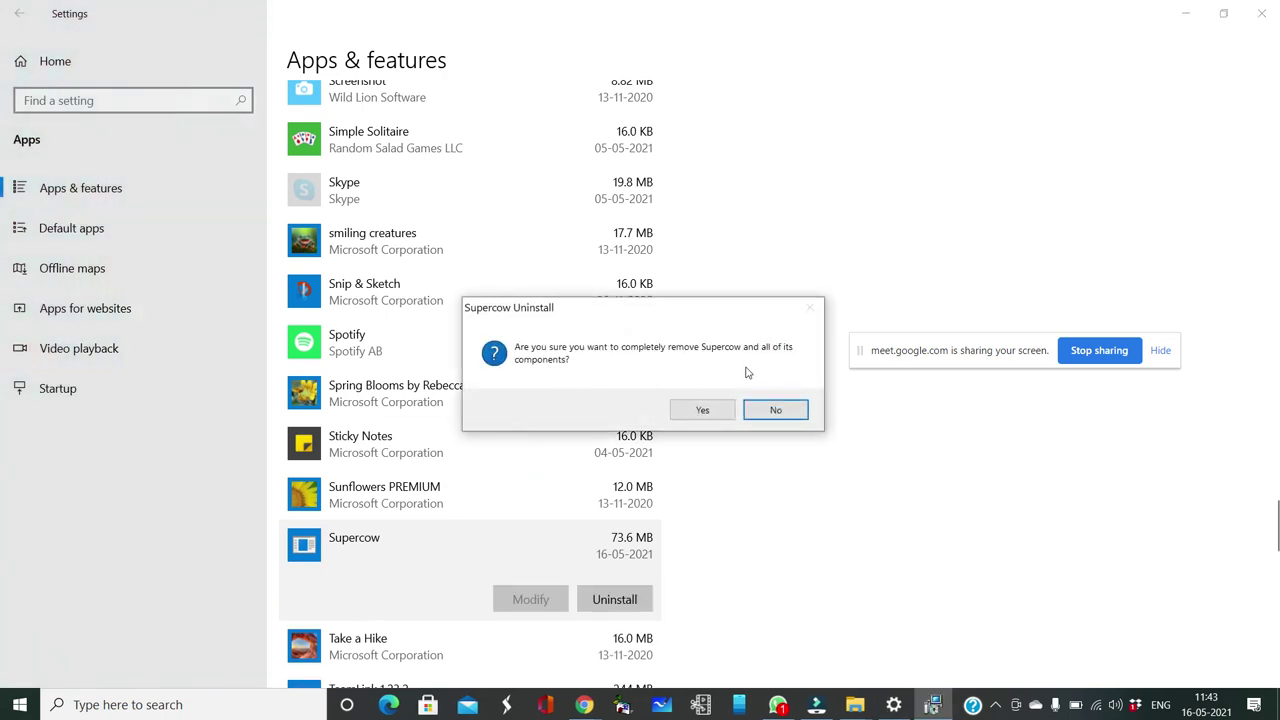
click(701, 411)
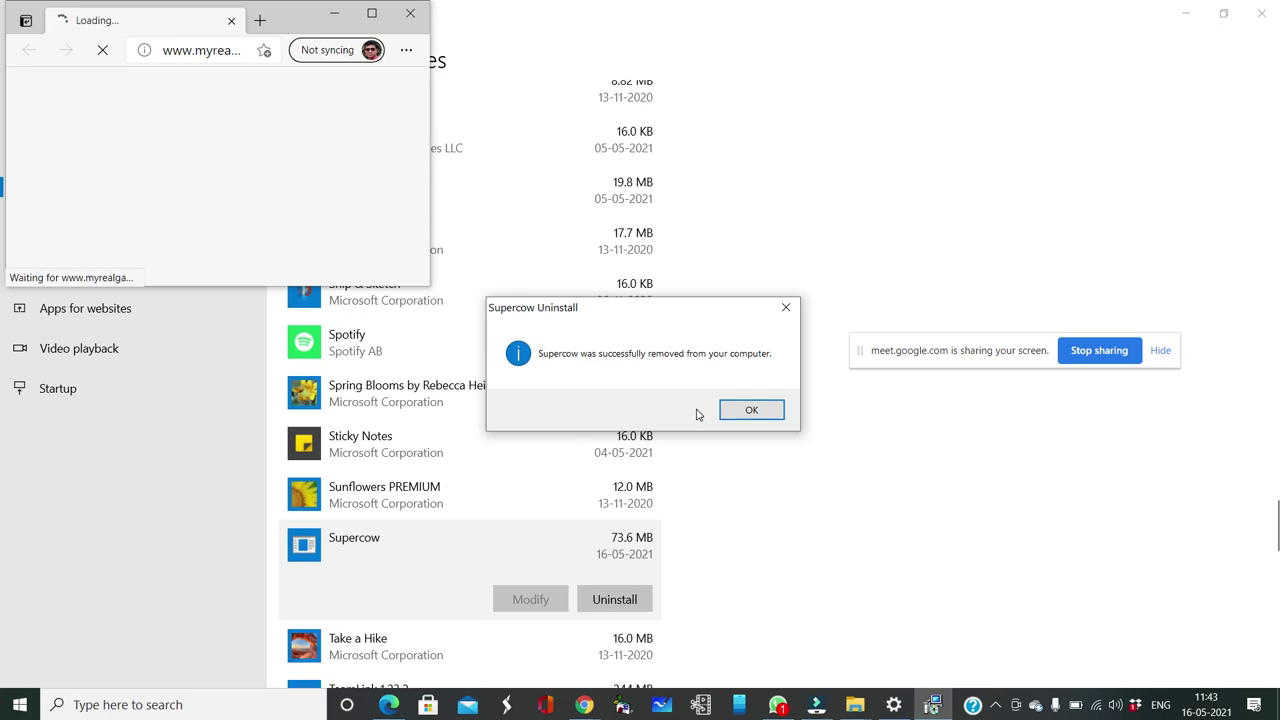
click(751, 411)
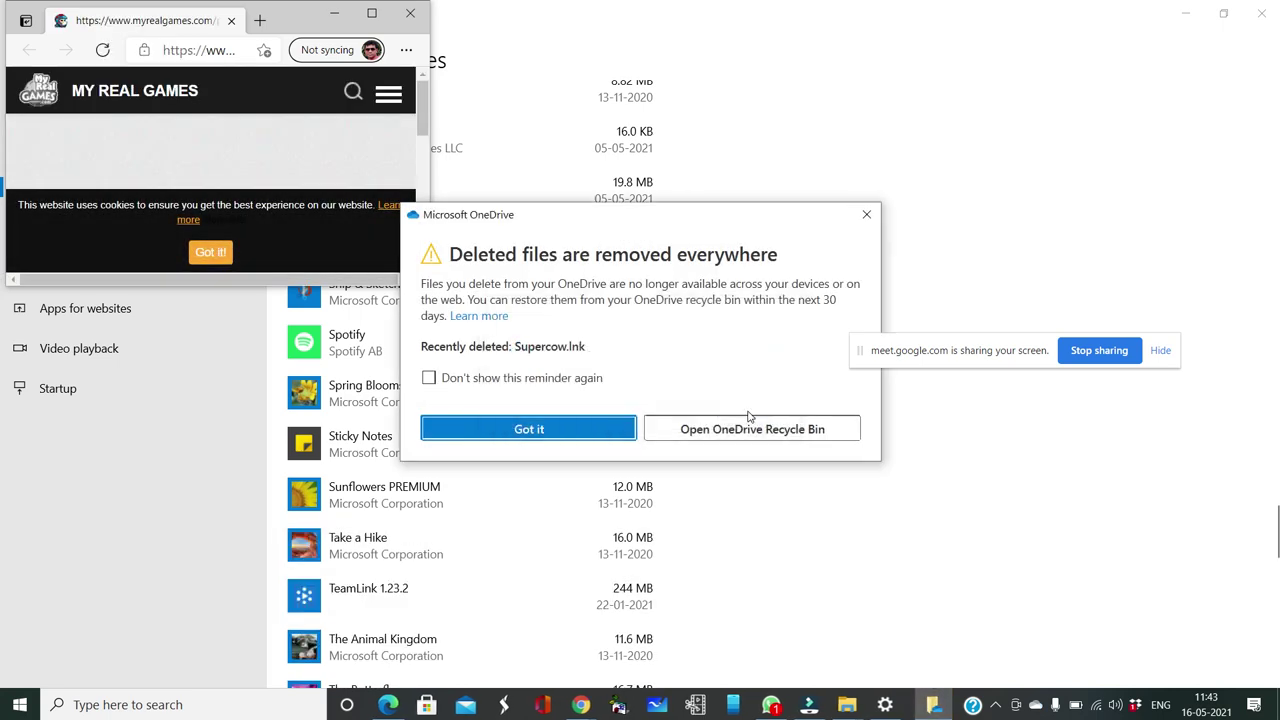
Dismiss the OneDrive deleted-files reminder and close the My Real Games browser window and Settings
click(867, 218)
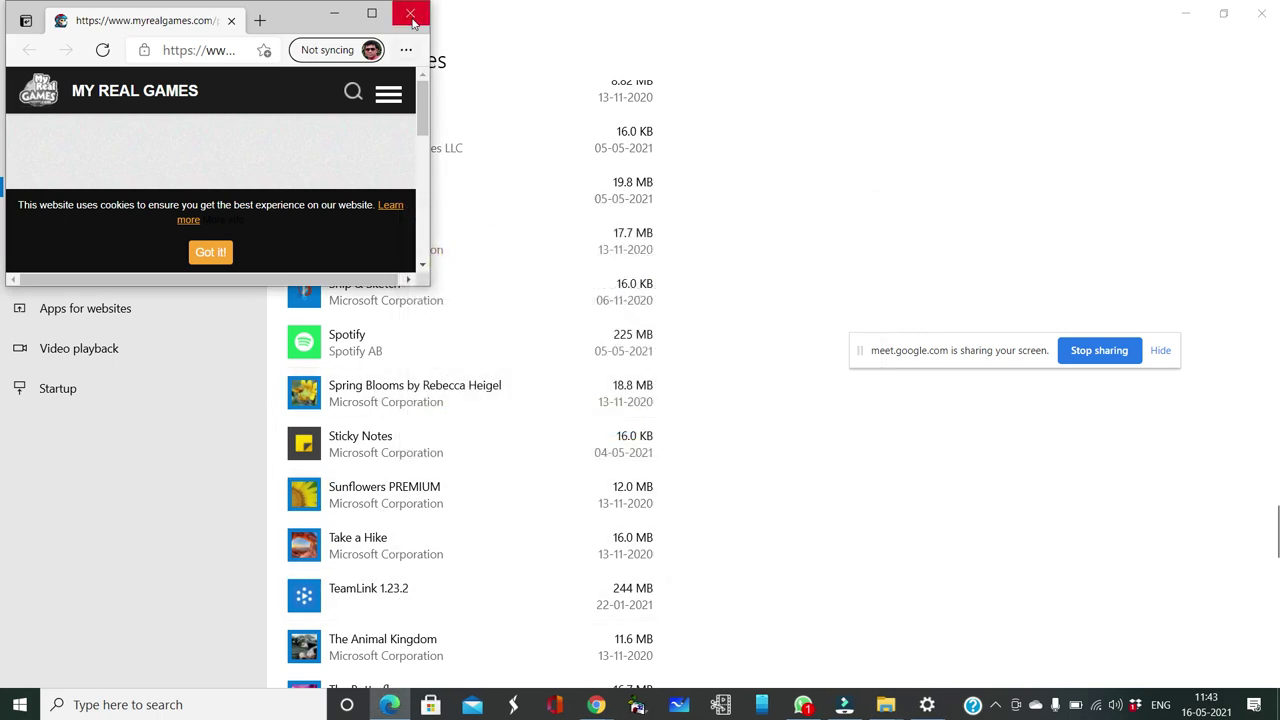
click(413, 22)
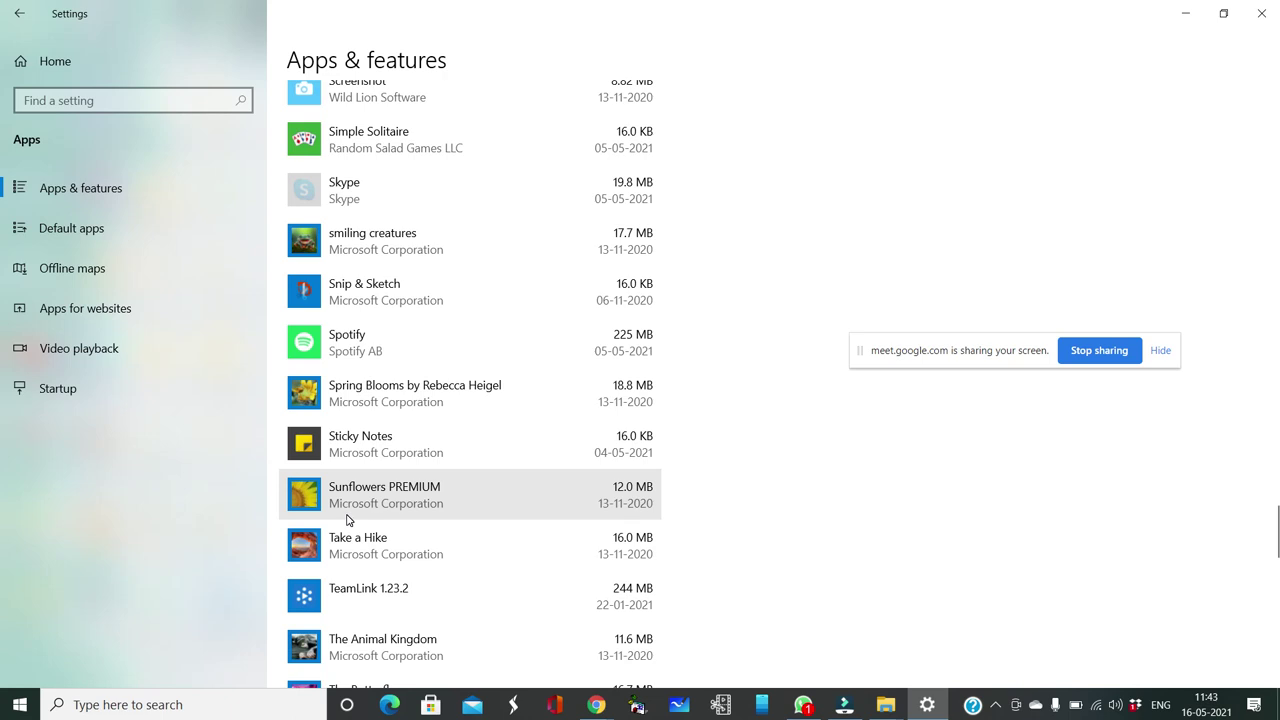
click(1262, 13)
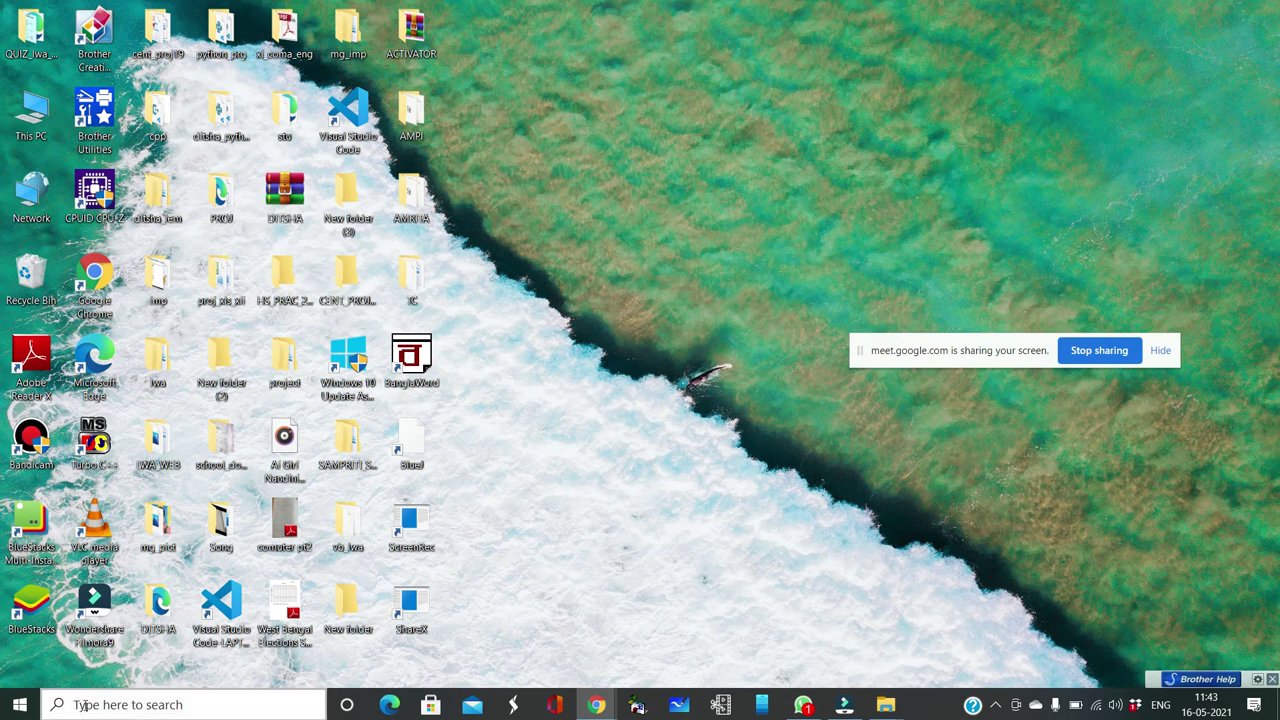
Reopen the Apps & features page in Windows Settings and expand the Adobe Reader X (10.1.16) entry
click(20, 705)
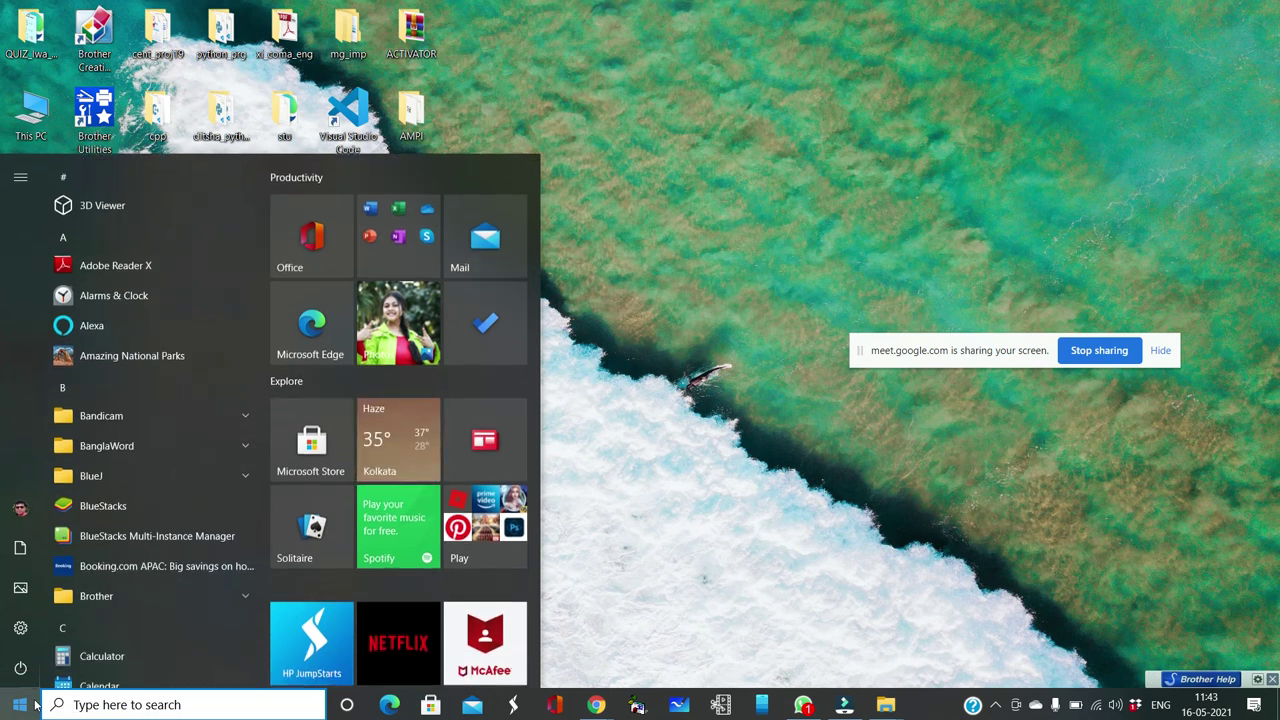
click(20, 627)
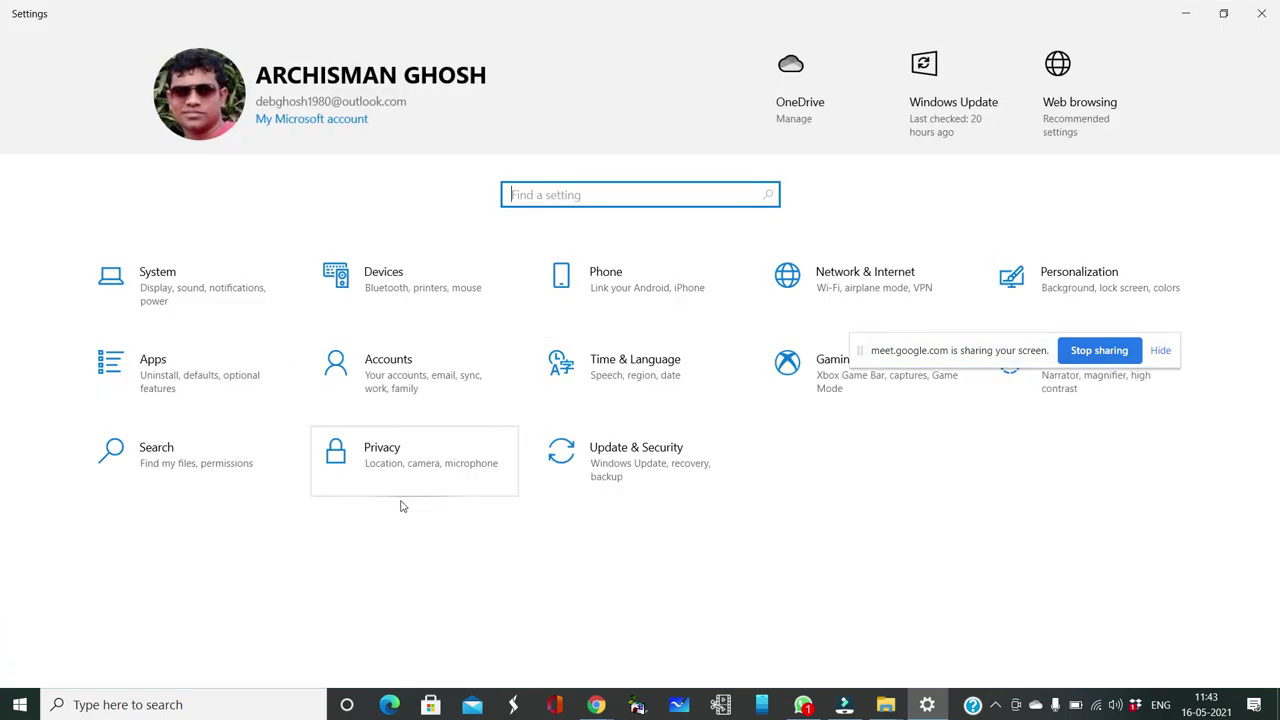
click(877, 356)
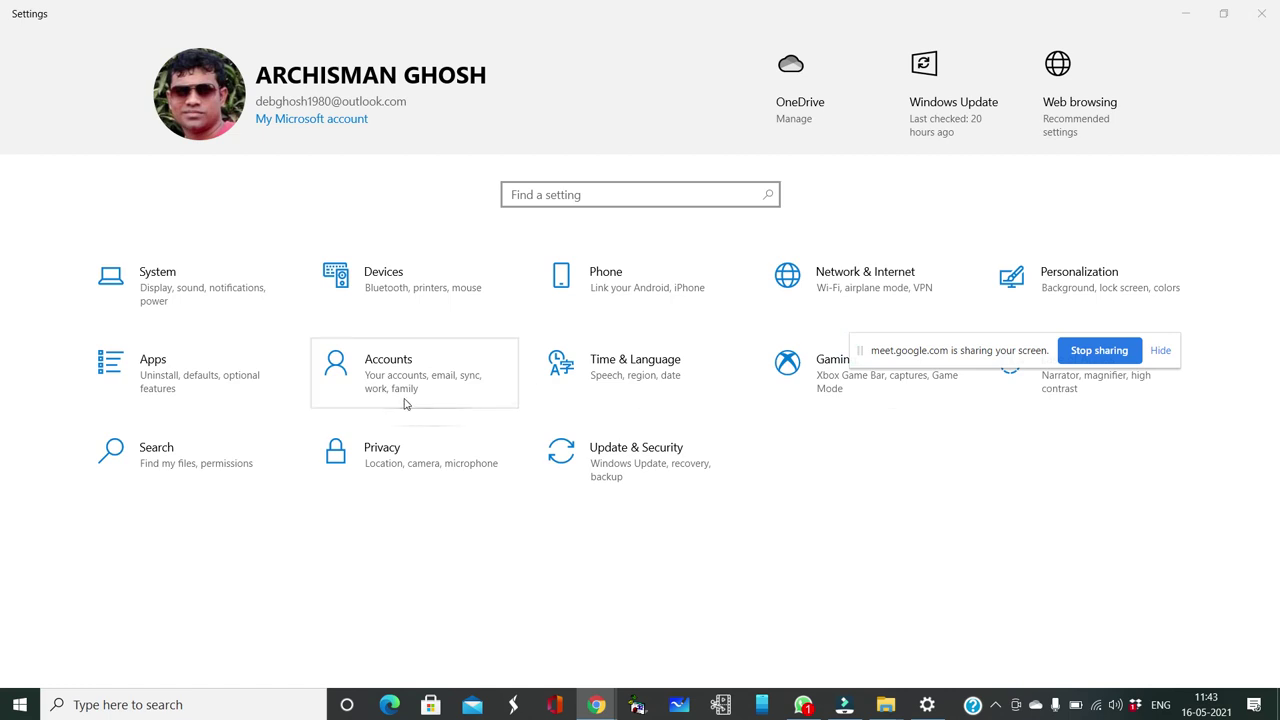
click(197, 390)
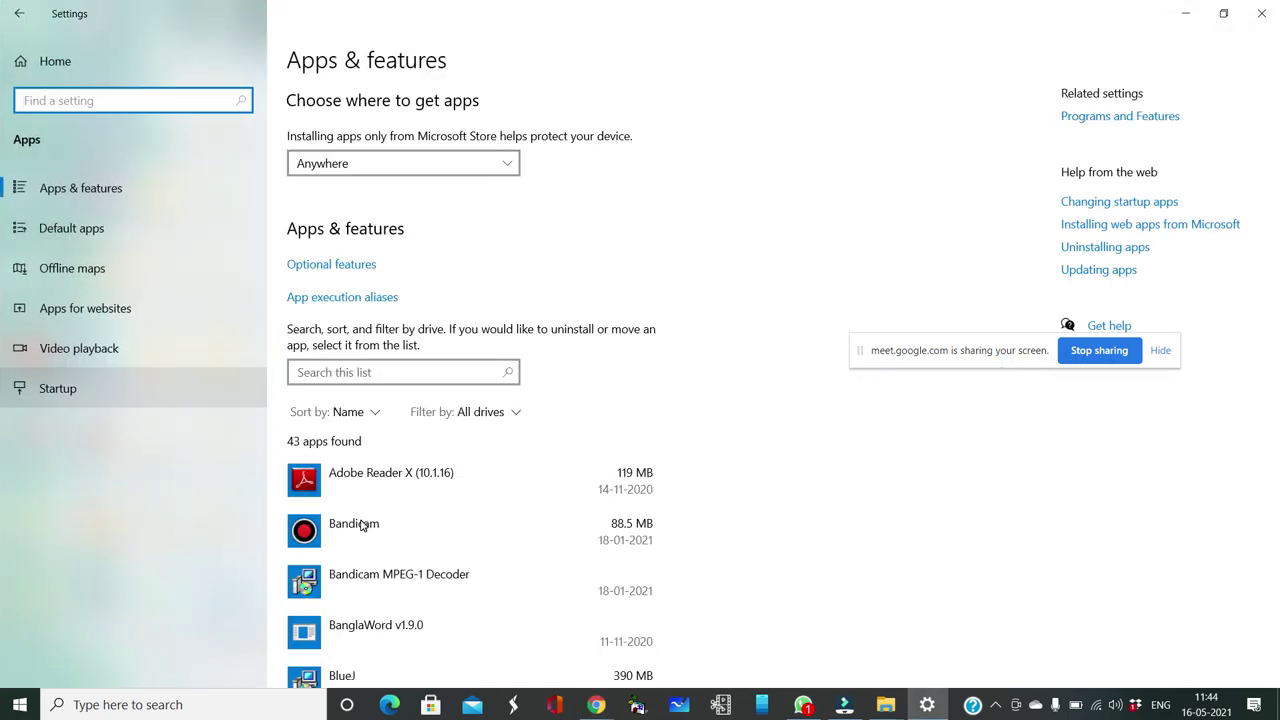
click(362, 525)
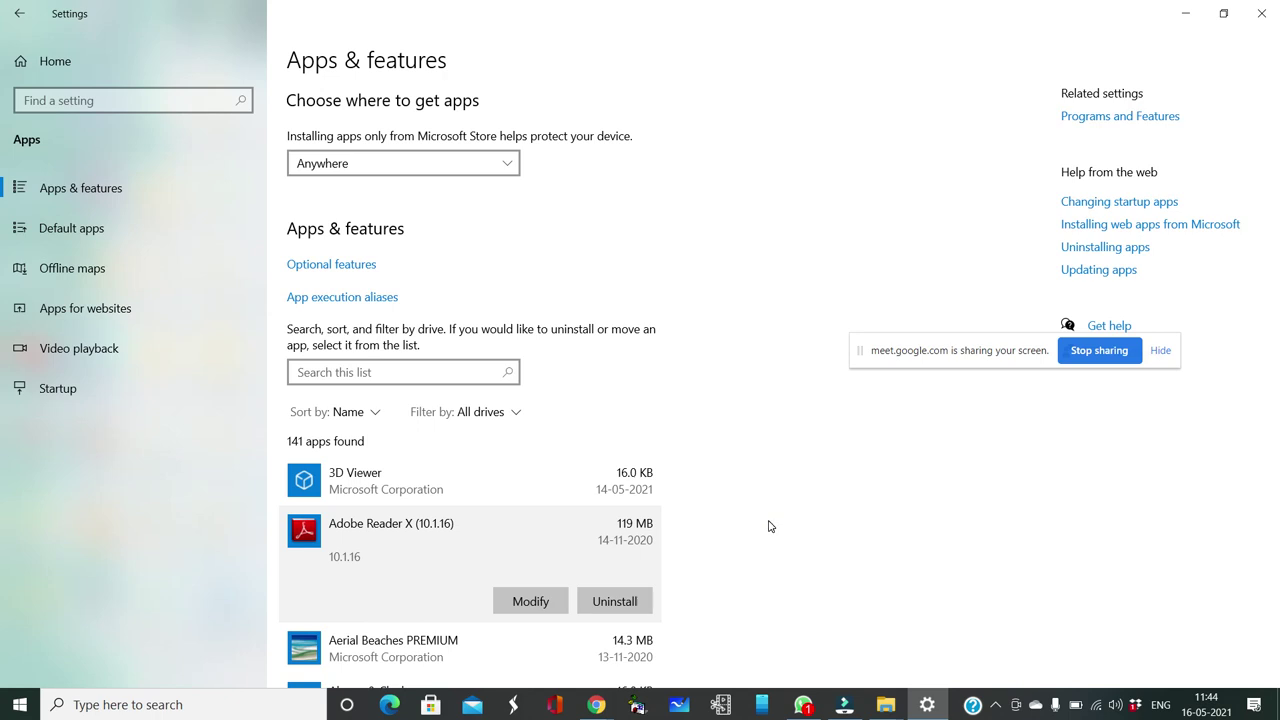
click(993, 708)
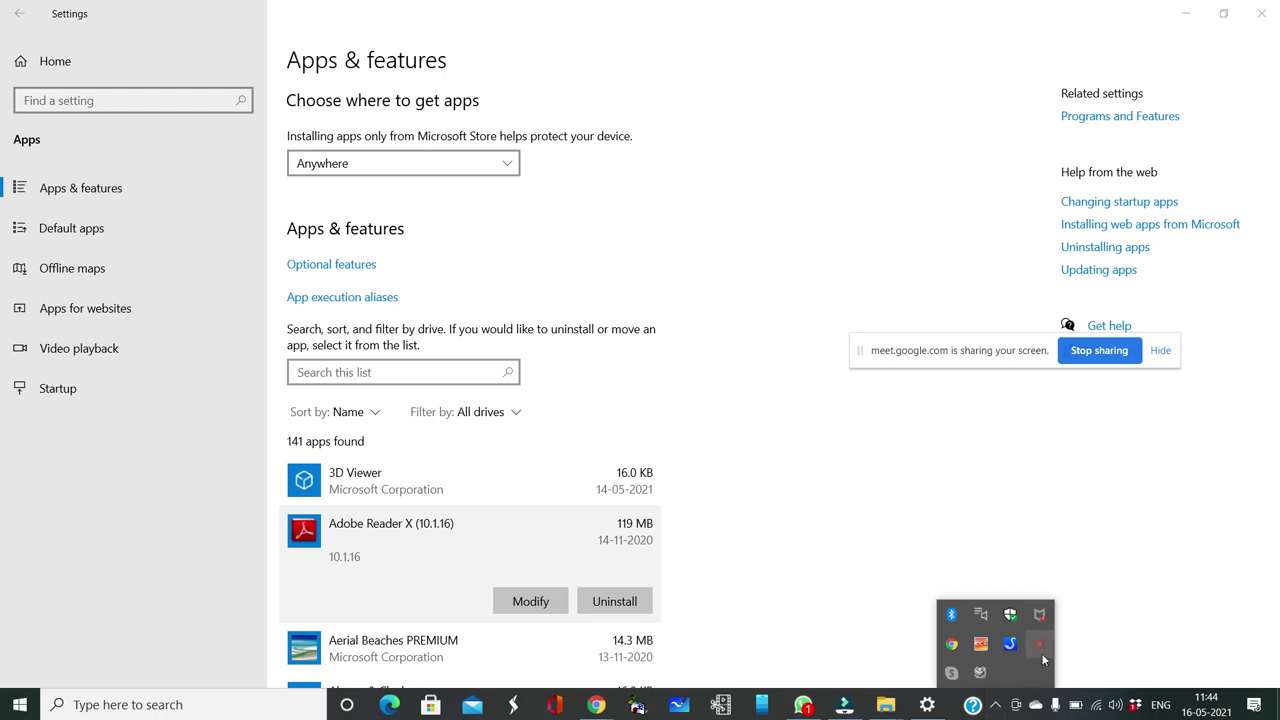
click(1041, 648)
click(1047, 667)
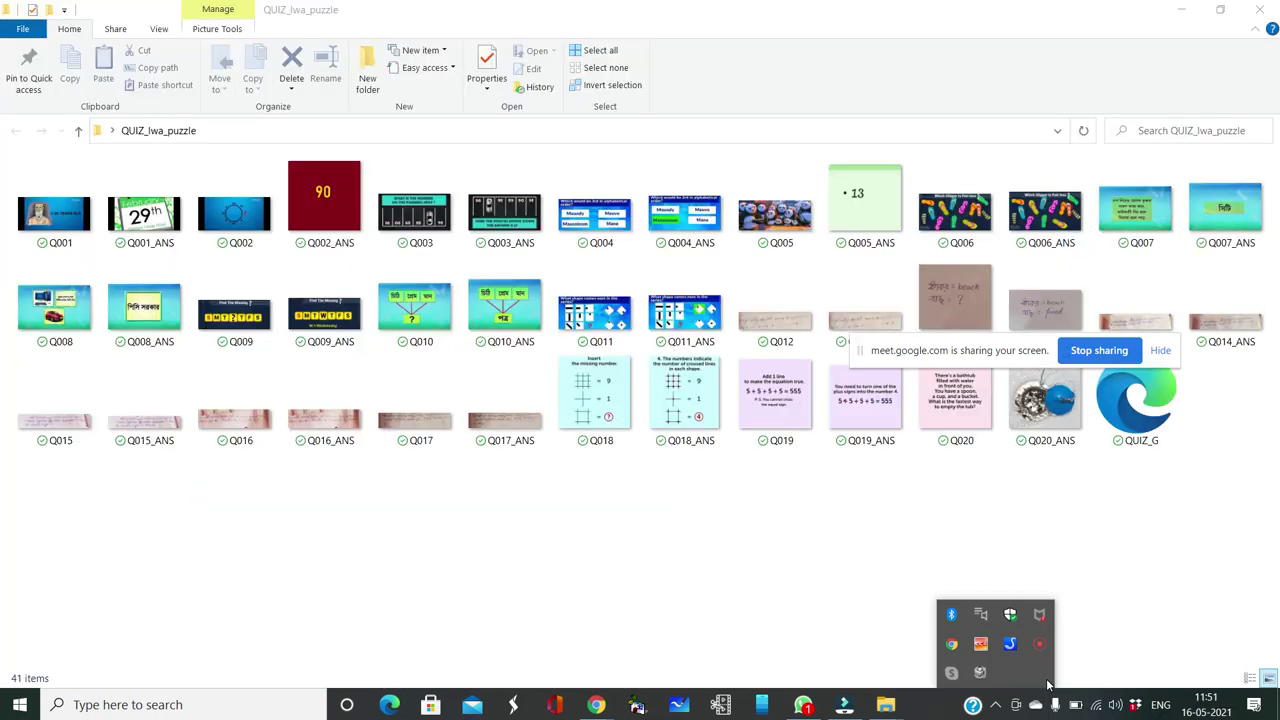
Preview the open vb_lwa and QUIZ_lwa_puzzle folder windows and arrange all windows side by side
click(884, 706)
mouse_move(971, 652)
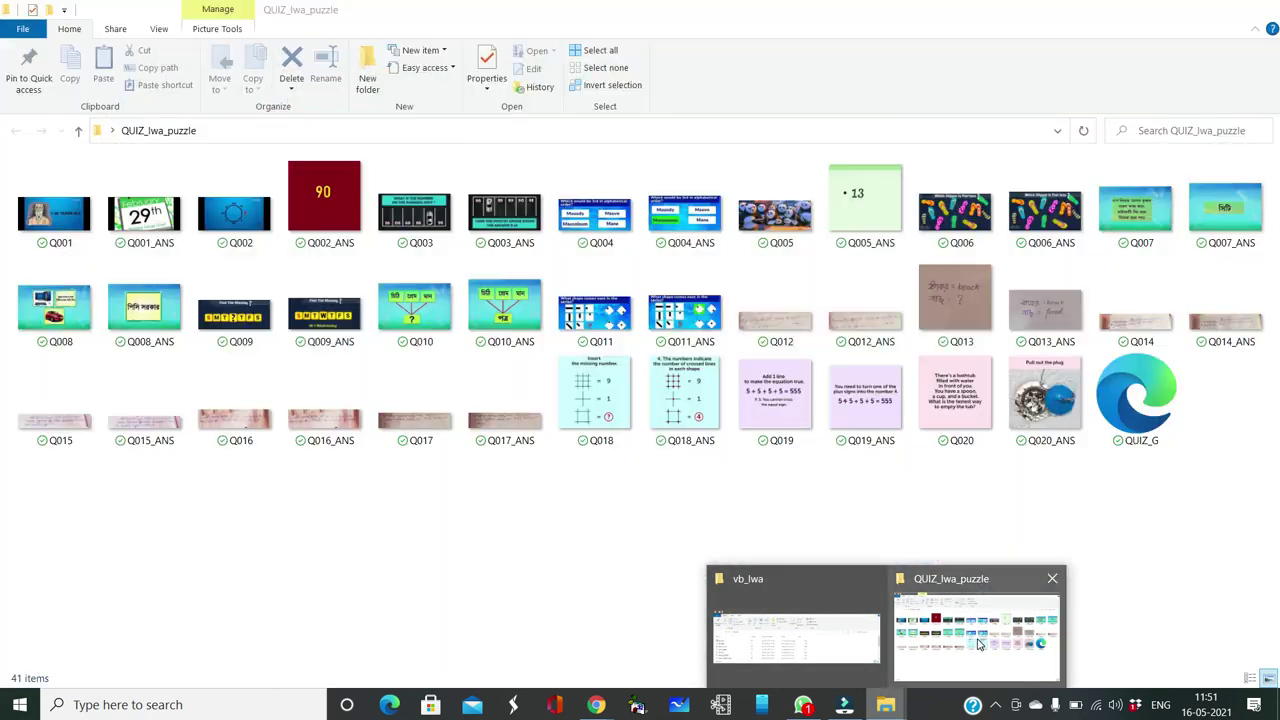
mouse_move(850, 655)
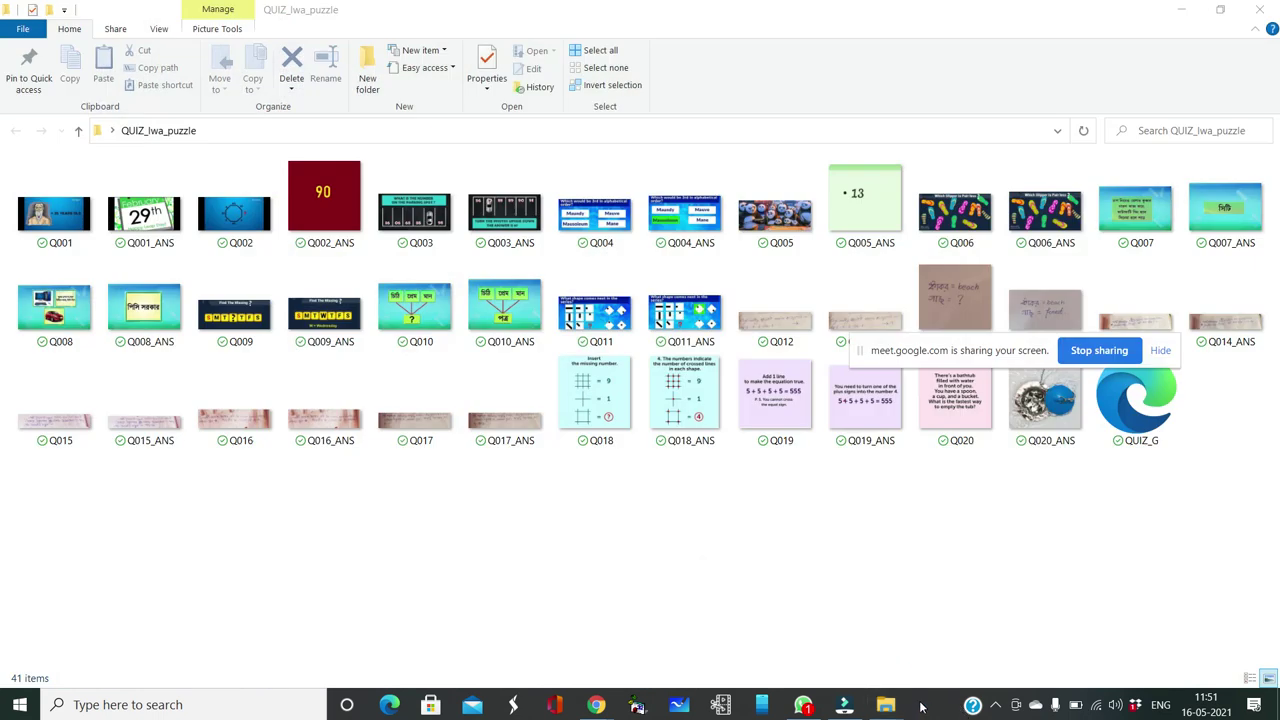
right_click(922, 707)
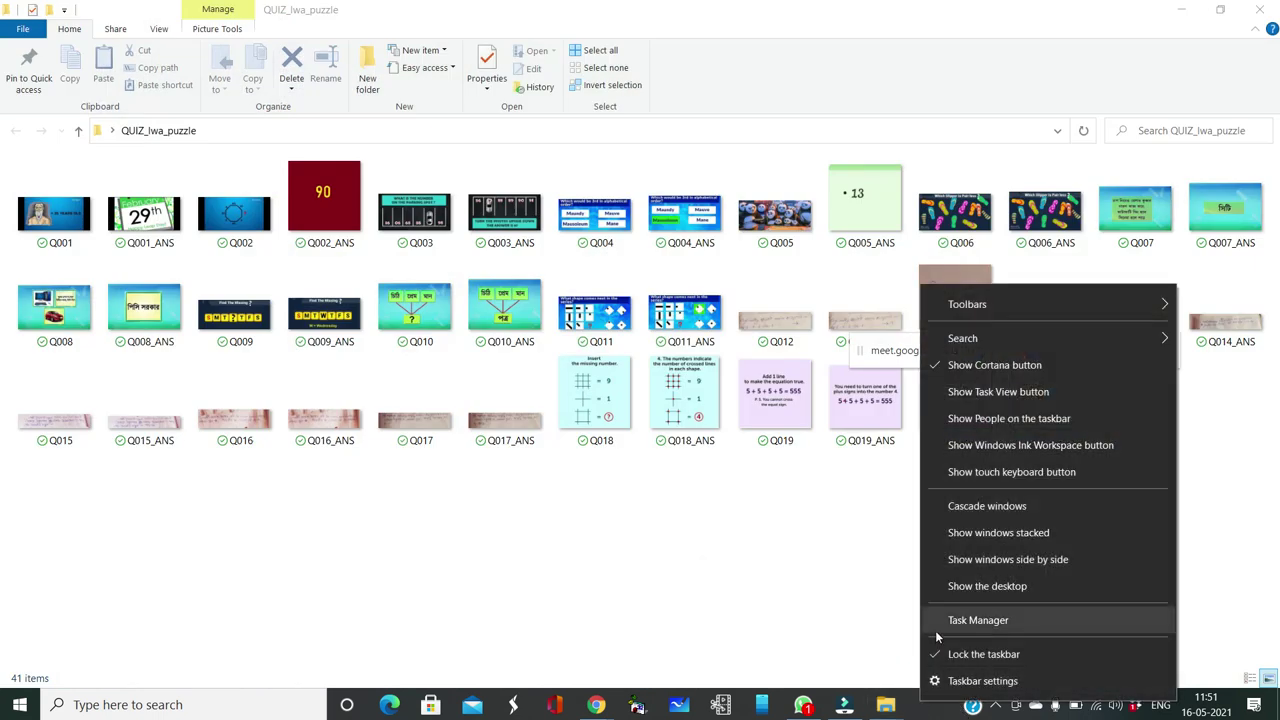
click(1018, 560)
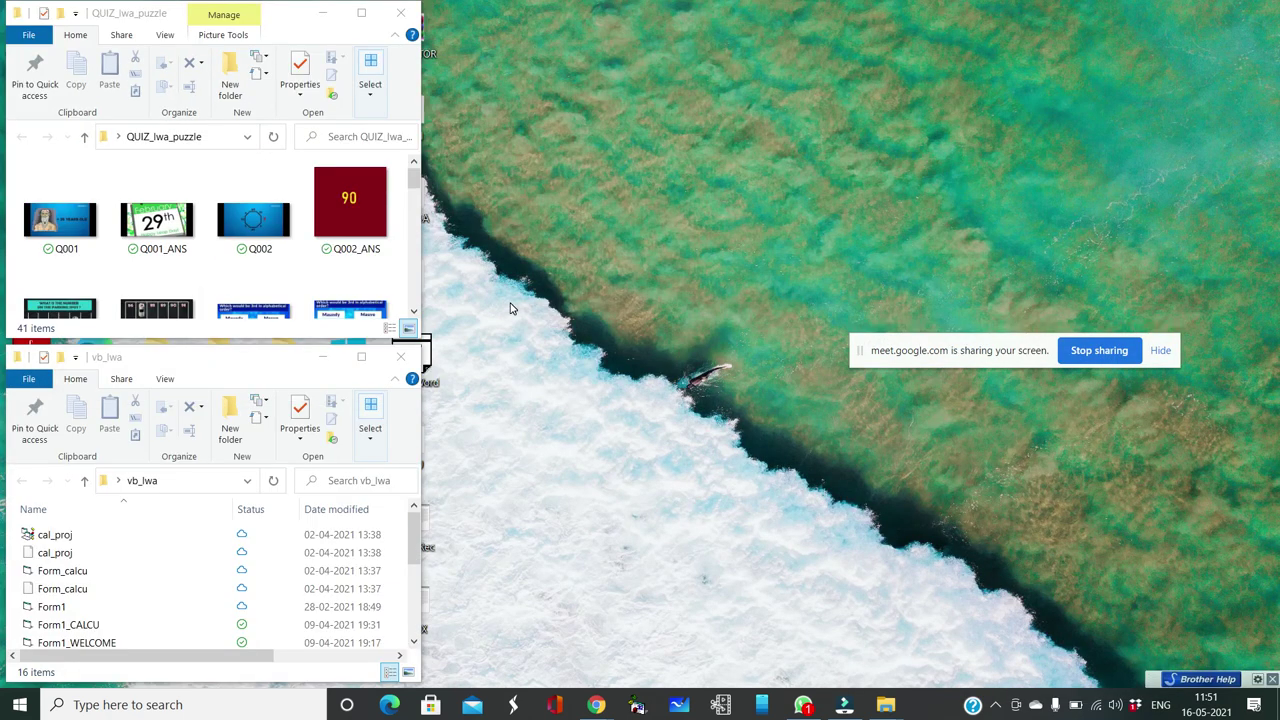
Look further down the contents of the QUIZ_lwa_puzzle folder and the vb_lwa folder in their separate windows
click(413, 312)
click(413, 312)
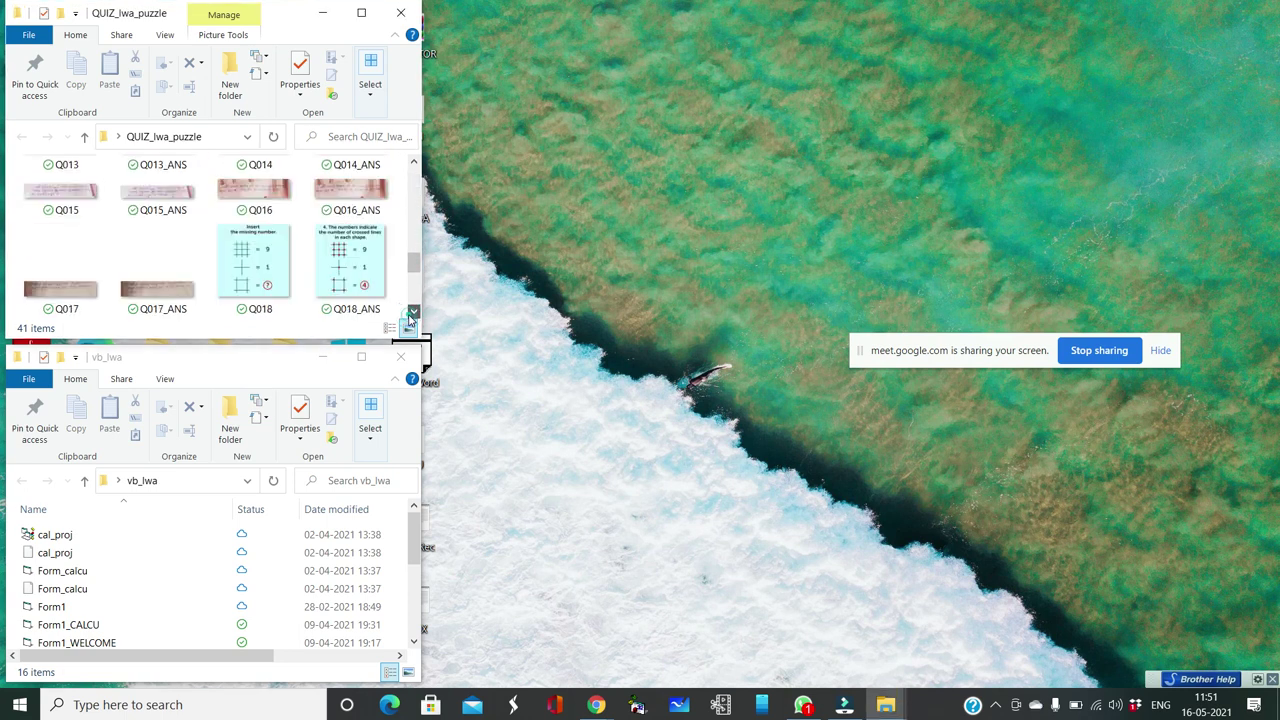
click(413, 640)
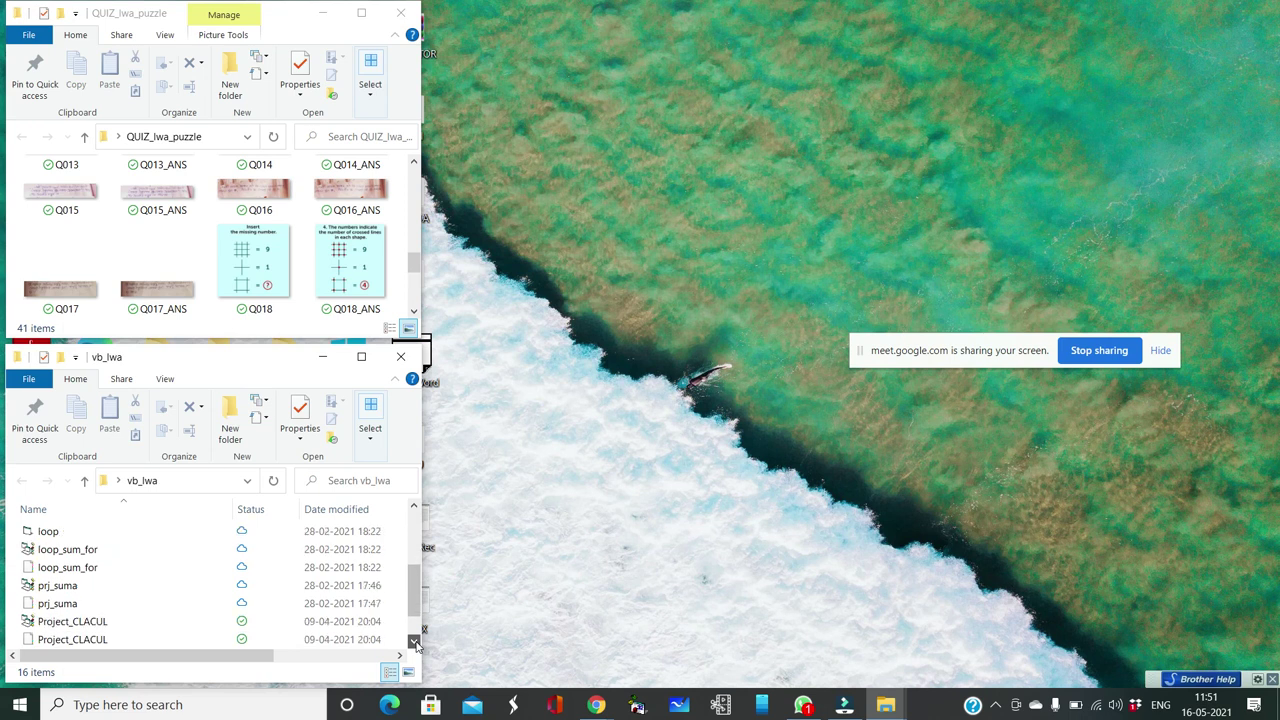
click(413, 641)
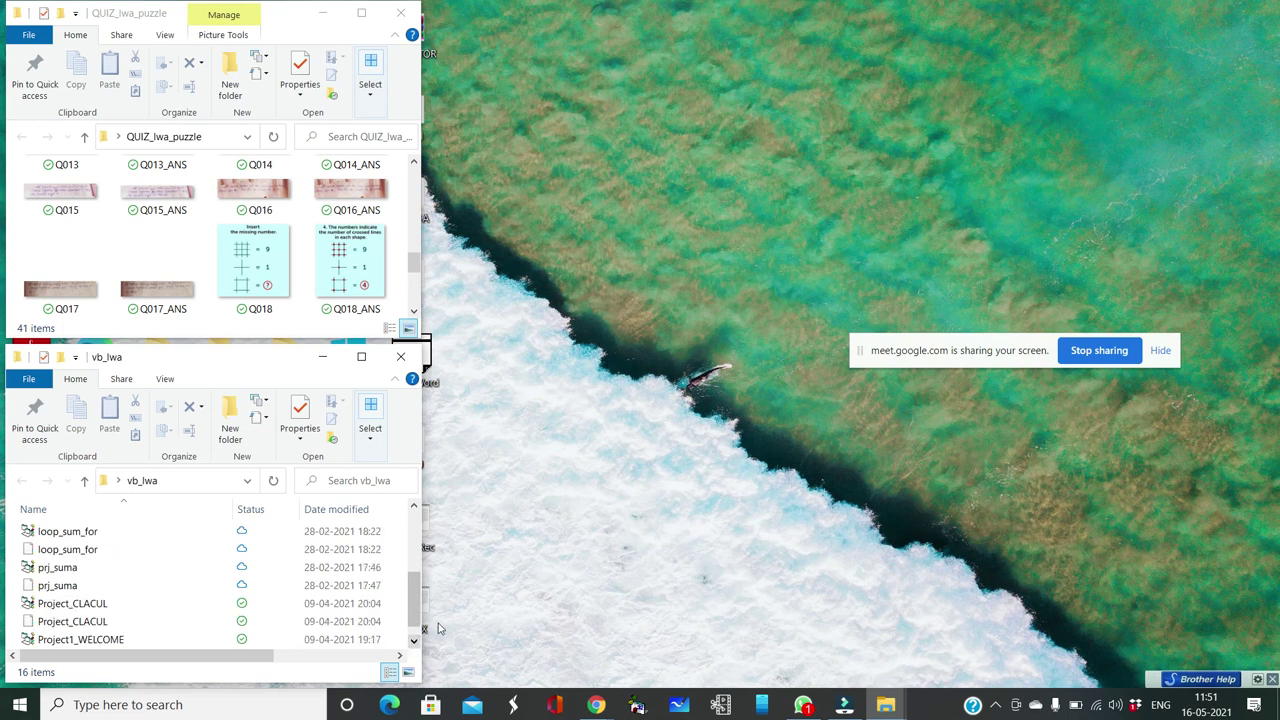
Show all open windows stacked and view the last items of the vb_lwa and QUIZ_lwa_puzzle folders
right_click(937, 709)
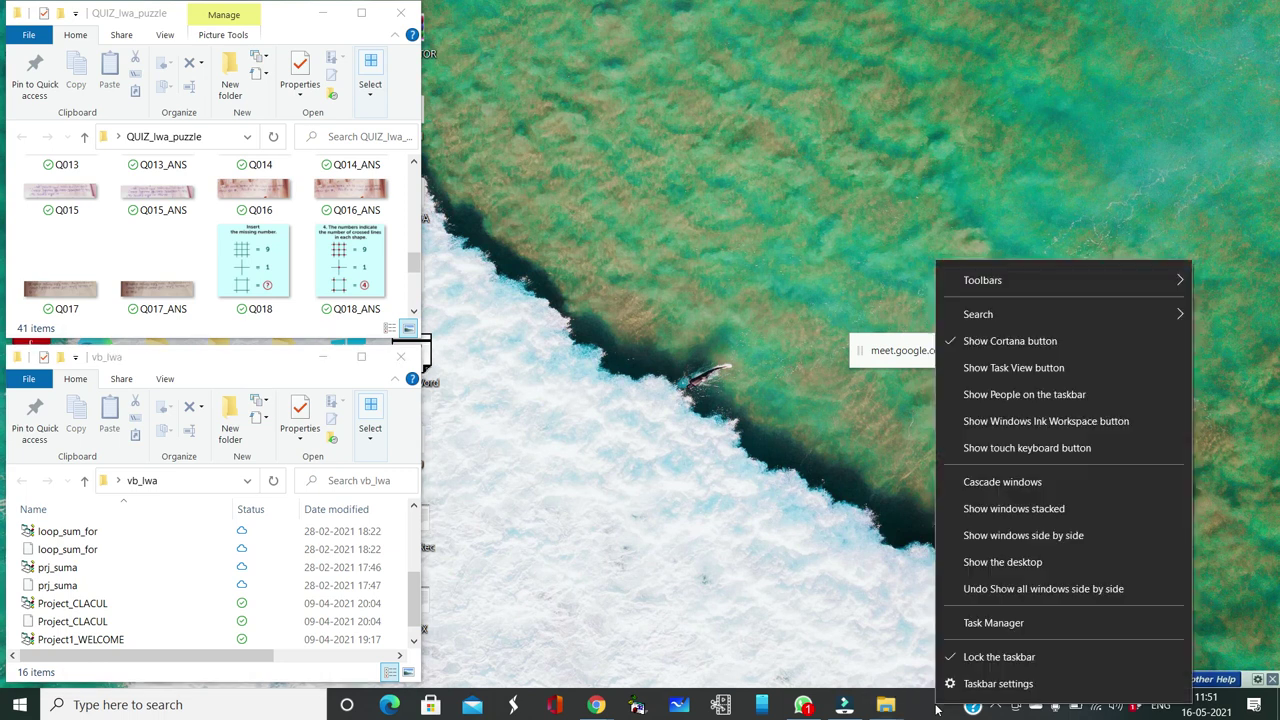
click(993, 515)
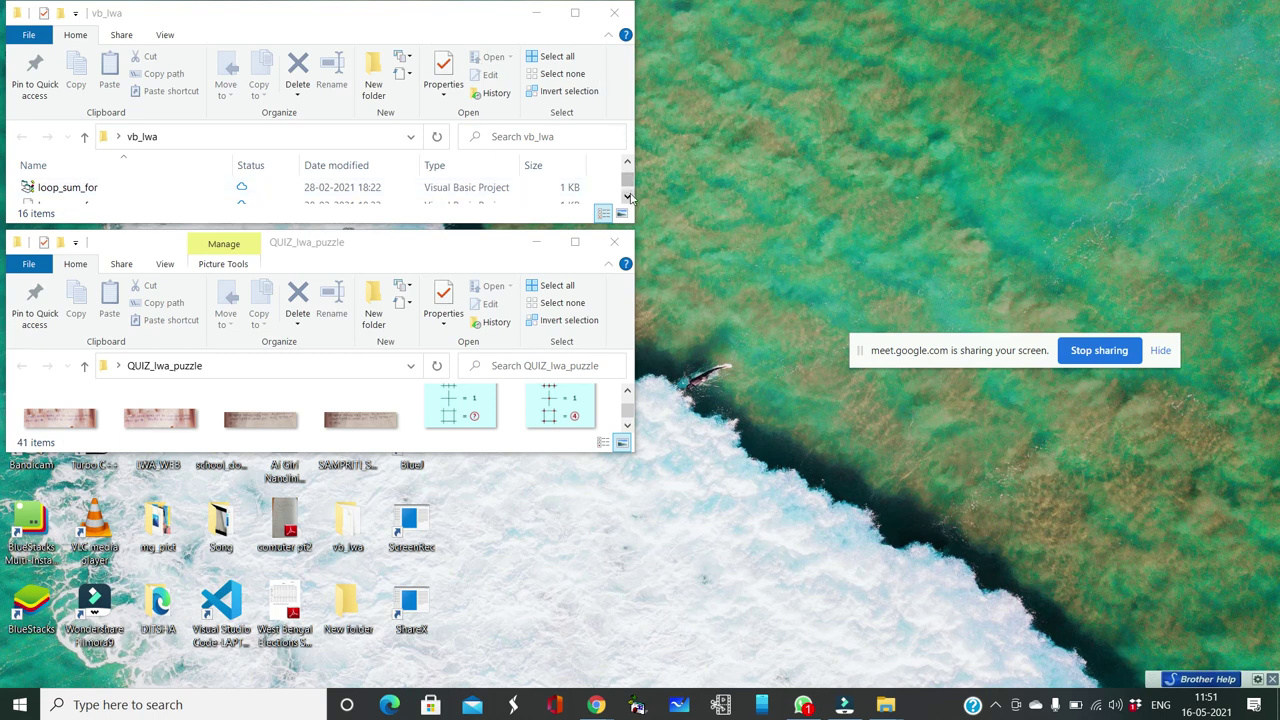
scroll(630, 197, down, 5)
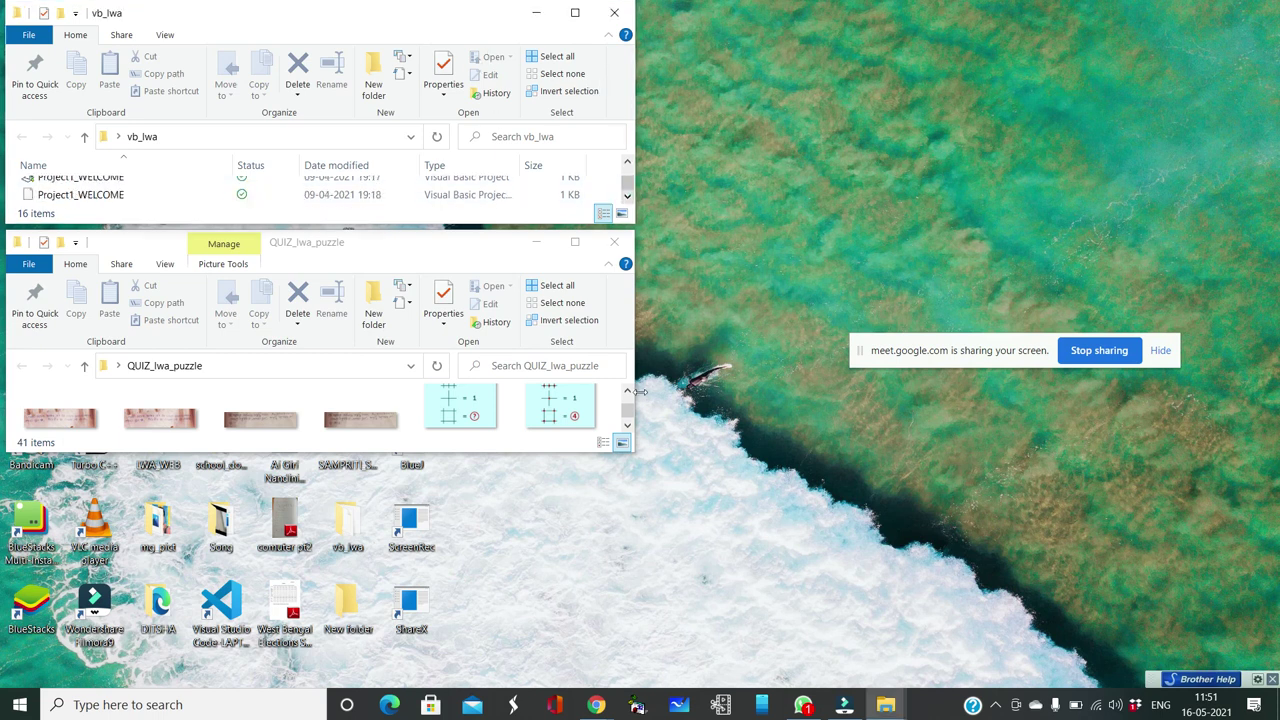
click(630, 428)
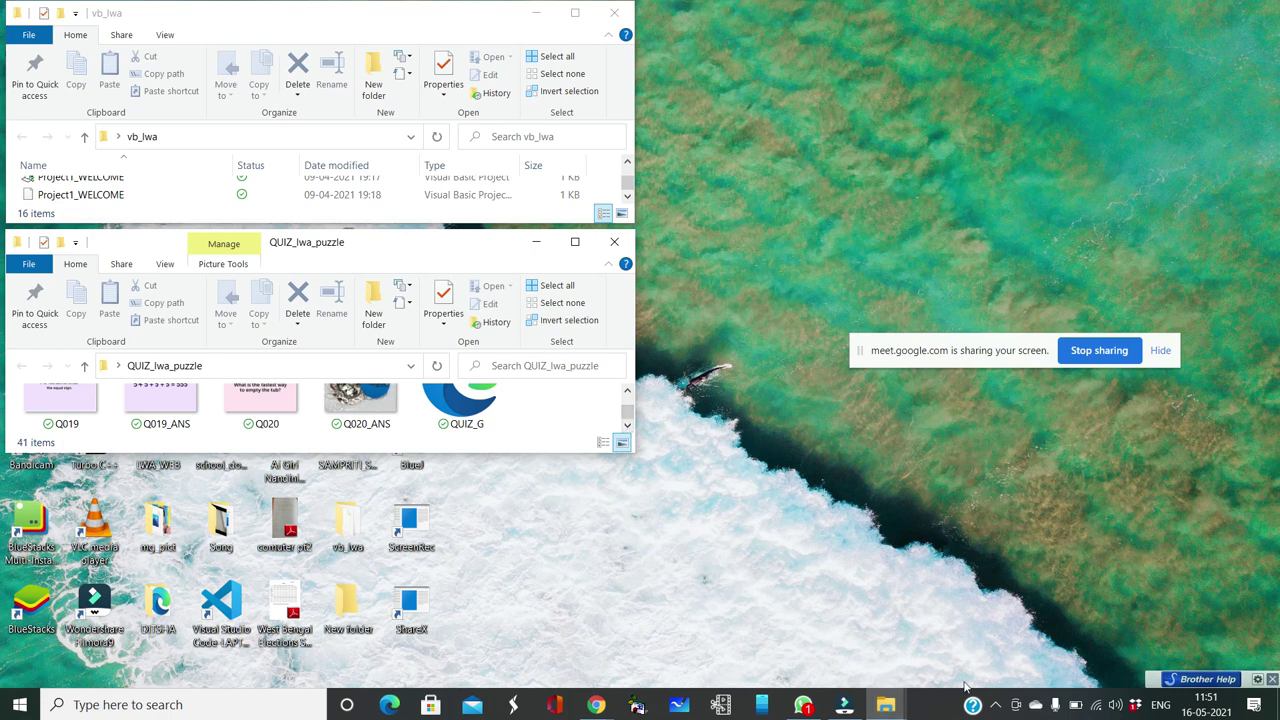
click(948, 707)
right_click(948, 707)
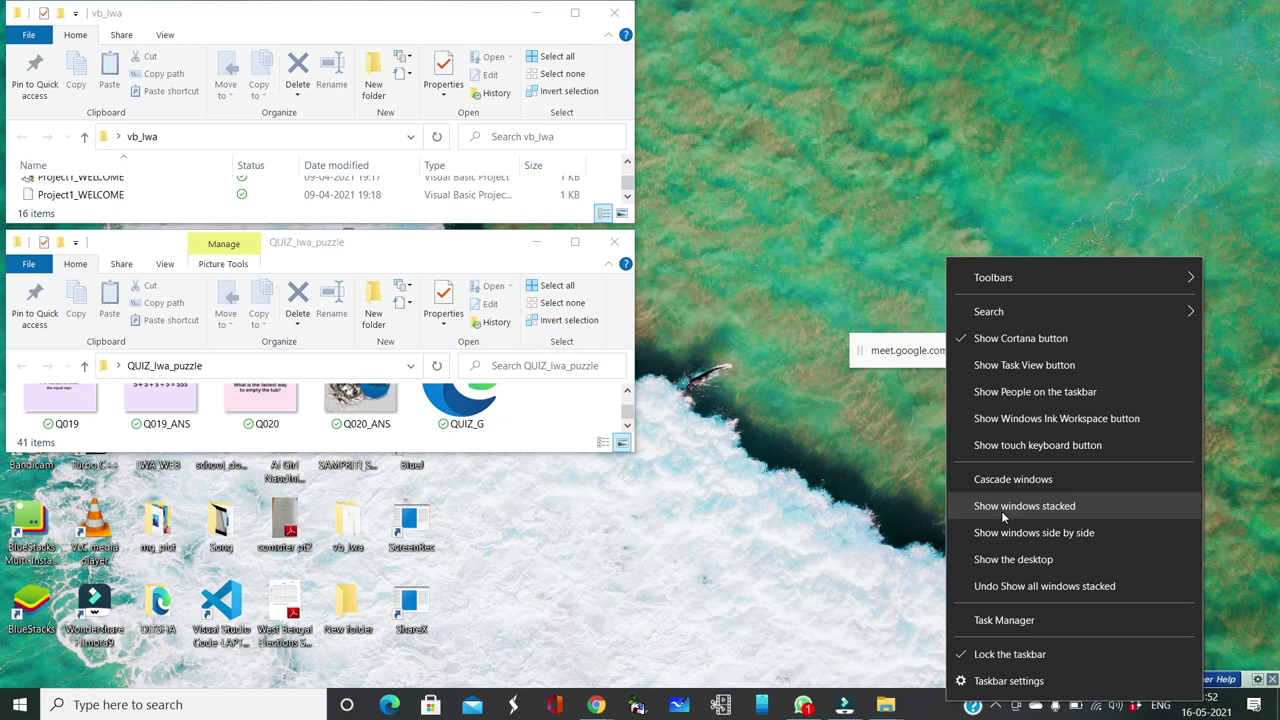
click(919, 502)
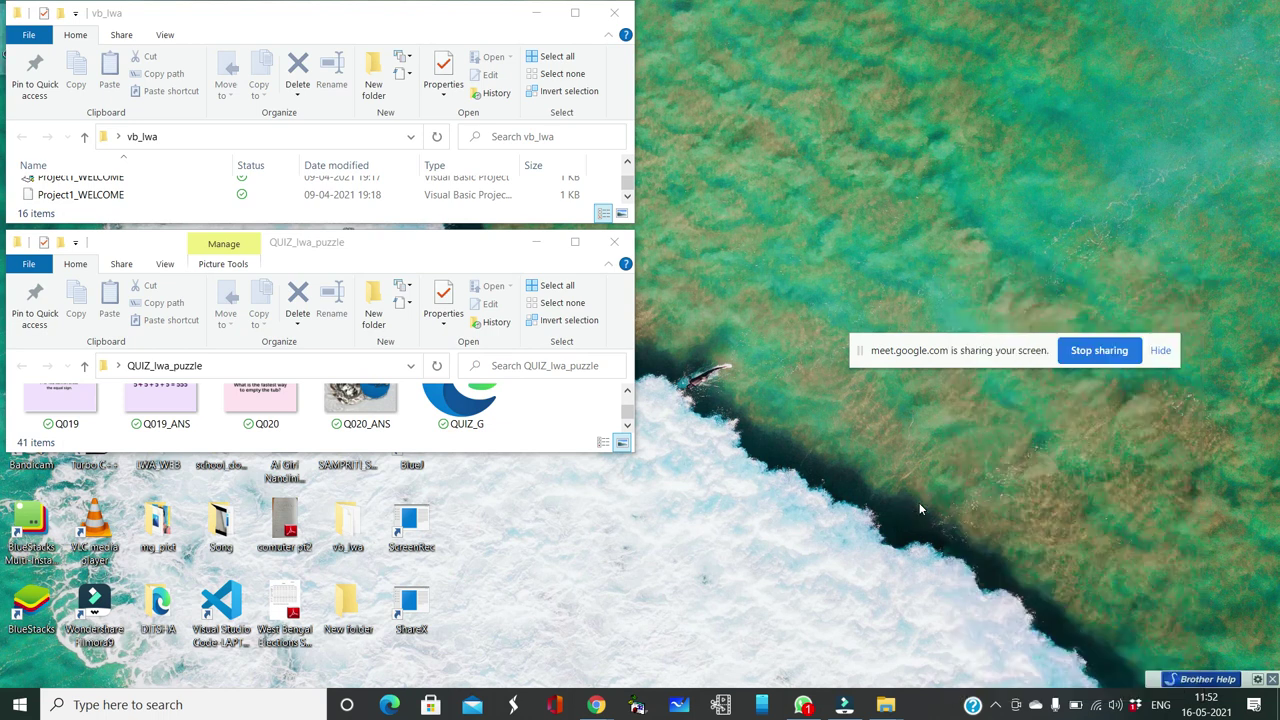
Bring up the screen recorder's control window from the hidden notification-area programs
click(995, 706)
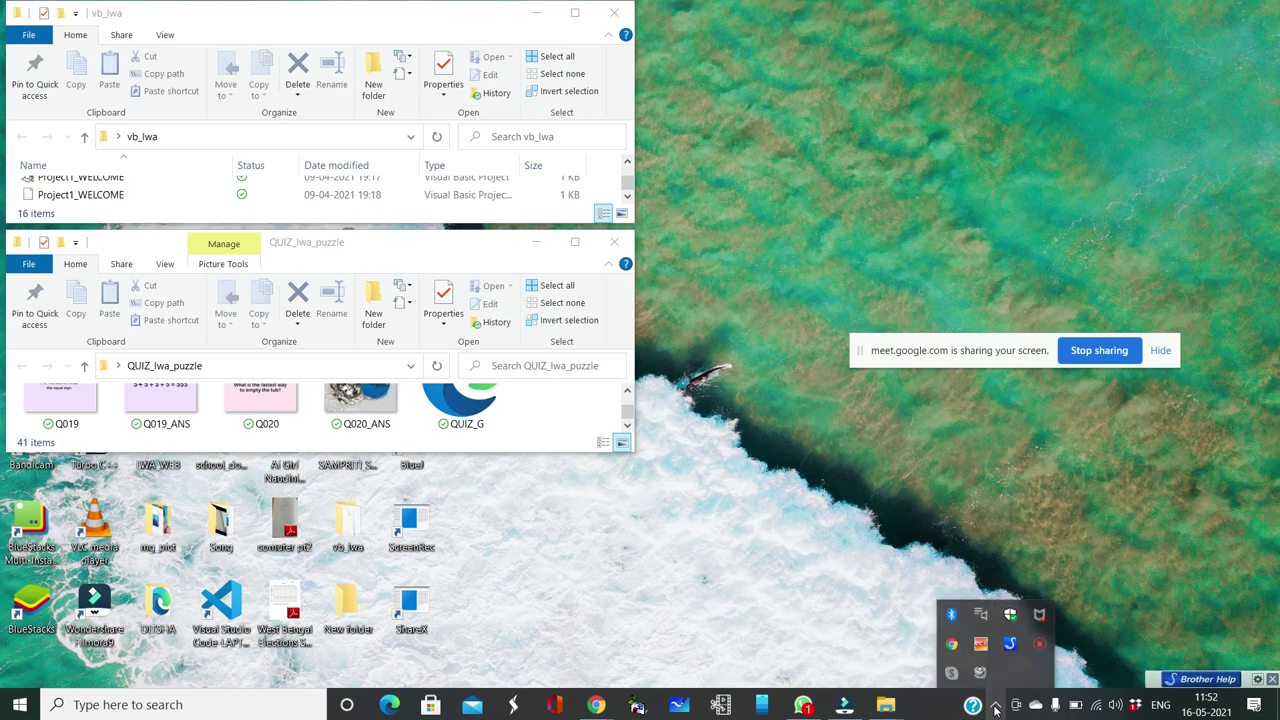
click(1040, 645)
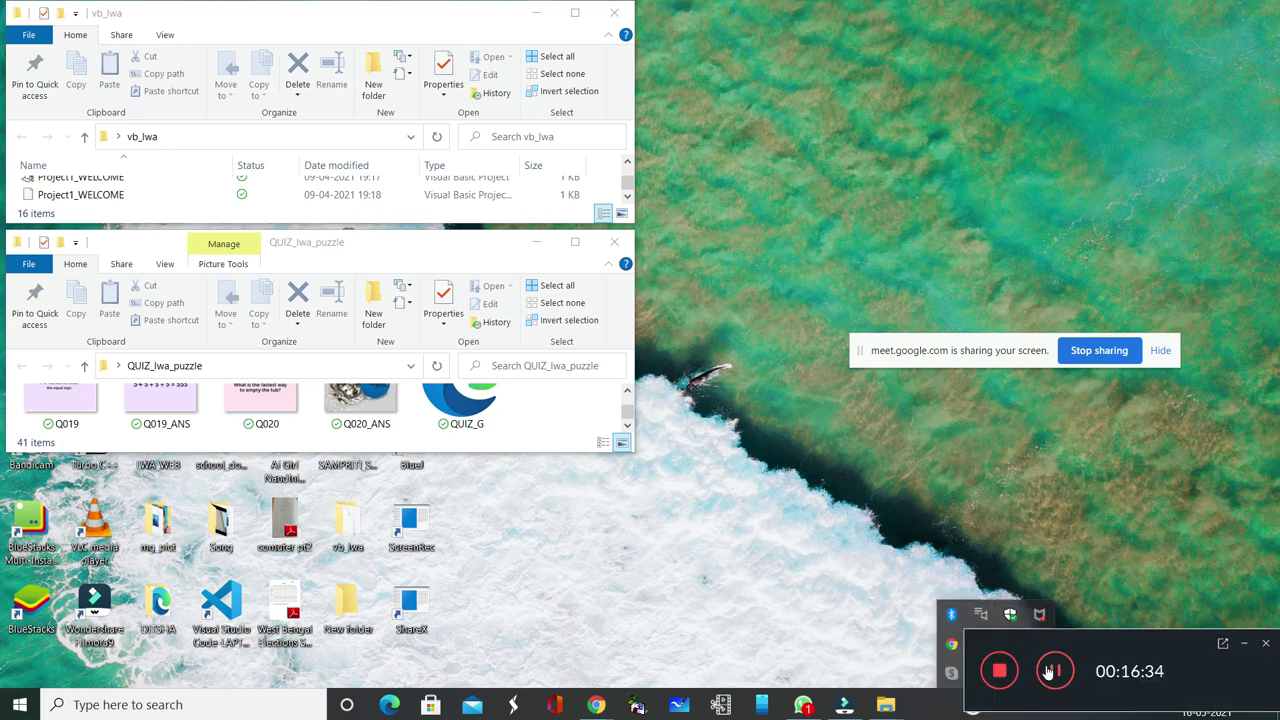